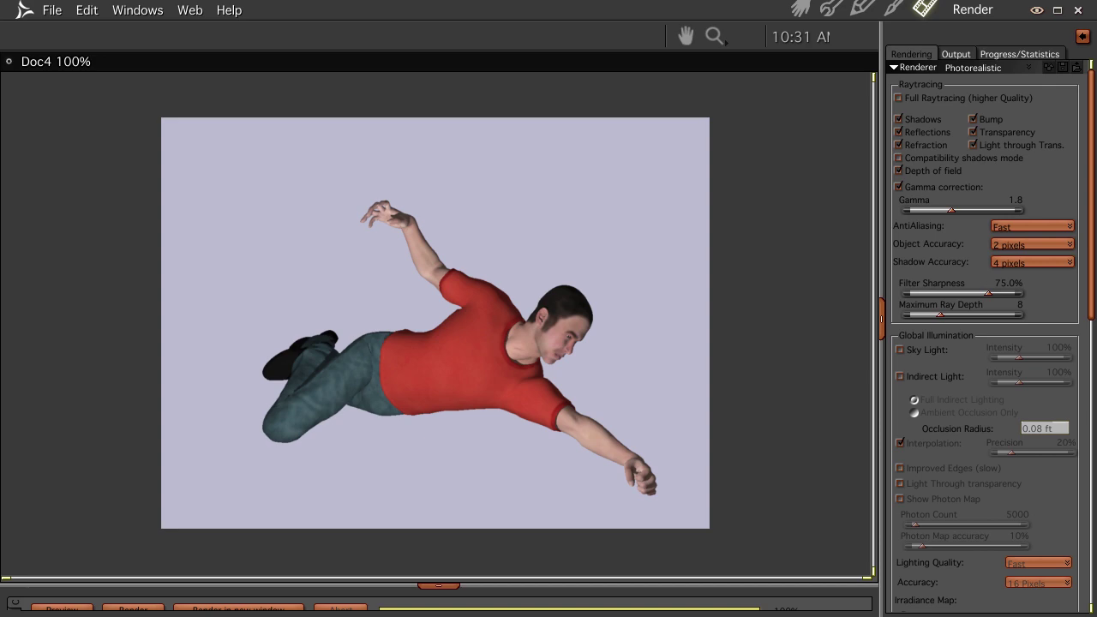
Return to scene assembly and remove the Poser 10 Content Runtime folder from the content browser.
{"action": "left_click", "coordinate": [799, 9]}
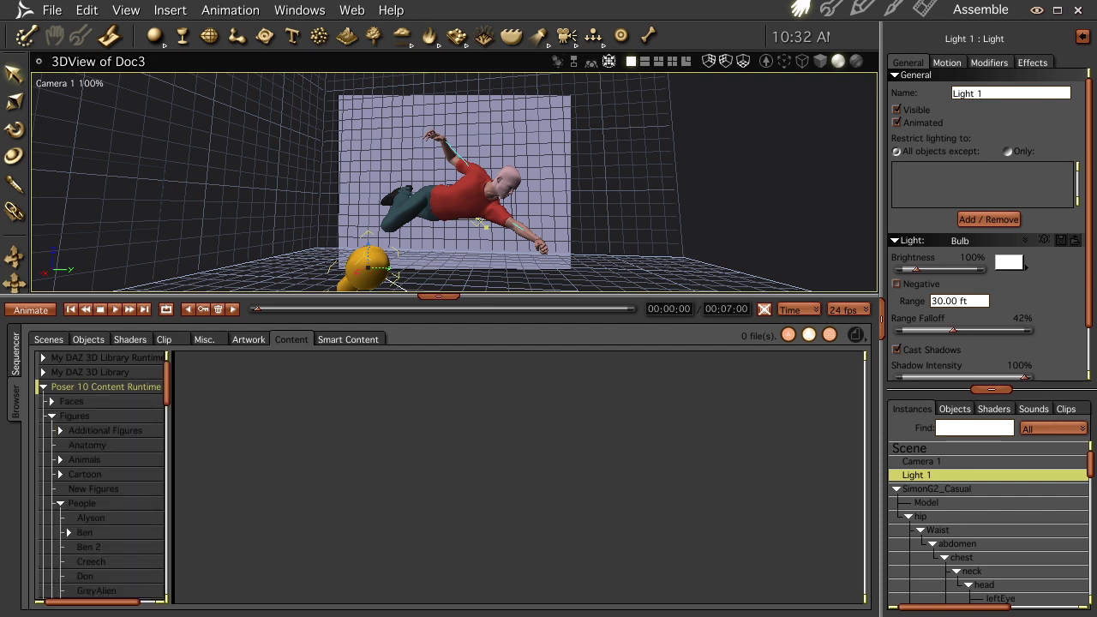
{"action": "left_click", "coordinate": [43, 388]}
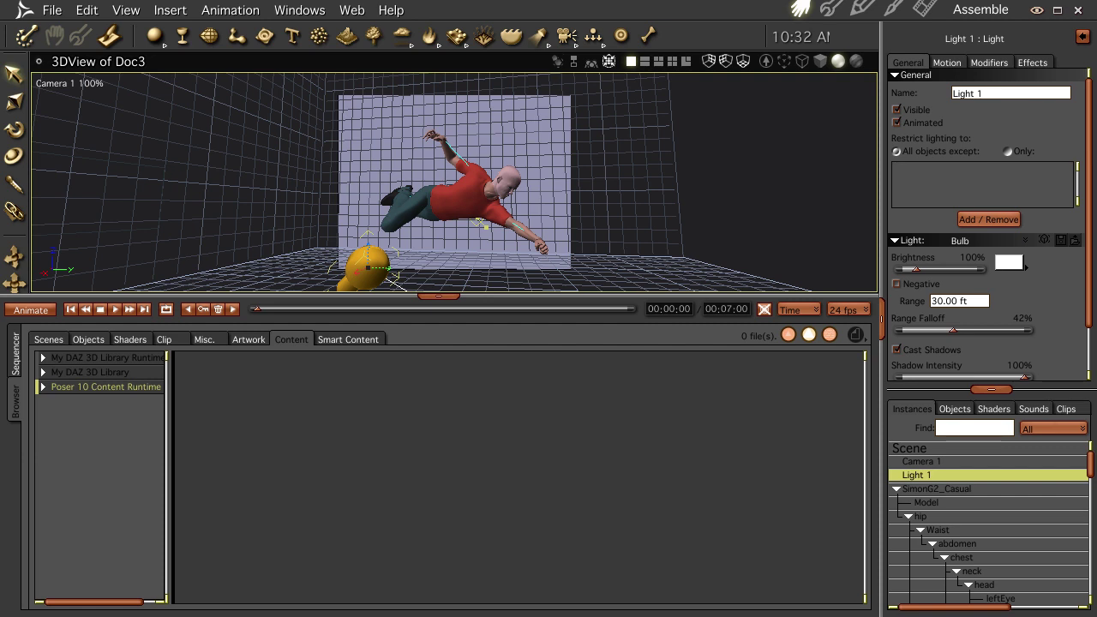
{"action": "left_click", "coordinate": [855, 334]}
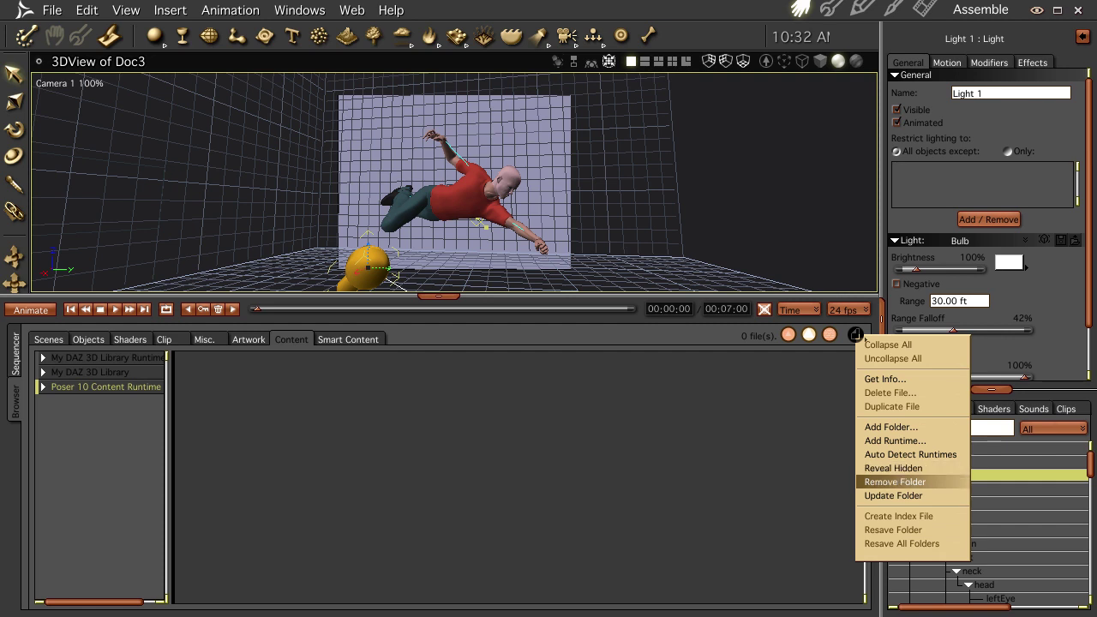
{"action": "key", "text": "Return"}
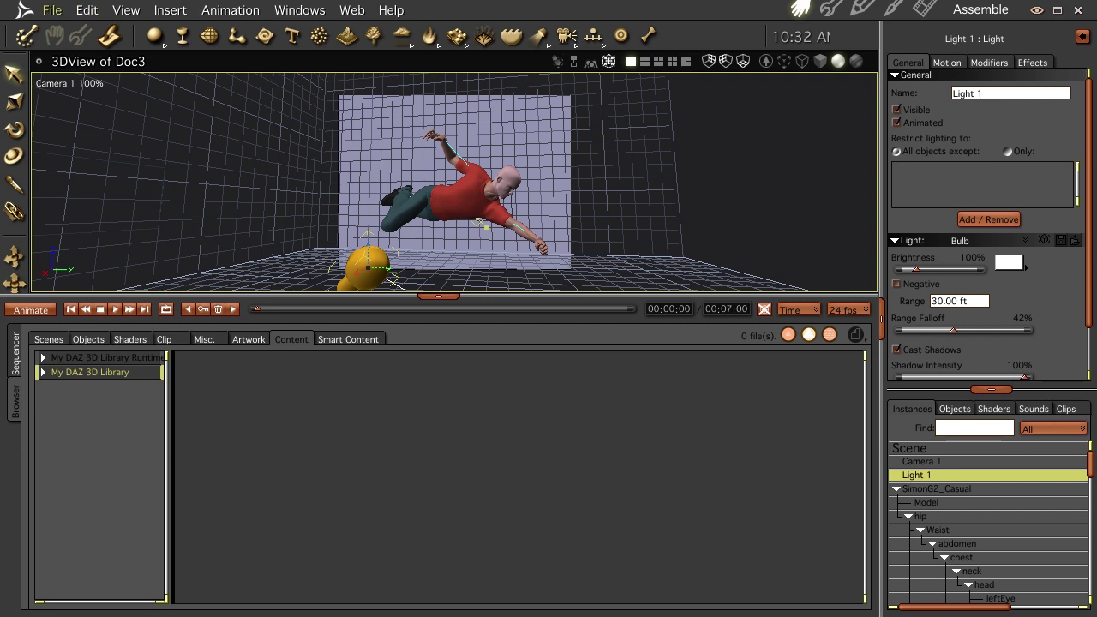
Start a file import and browse to the Libraries folder inside Poser 10 Content's Runtime folder.
{"action": "left_click", "coordinate": [52, 11]}
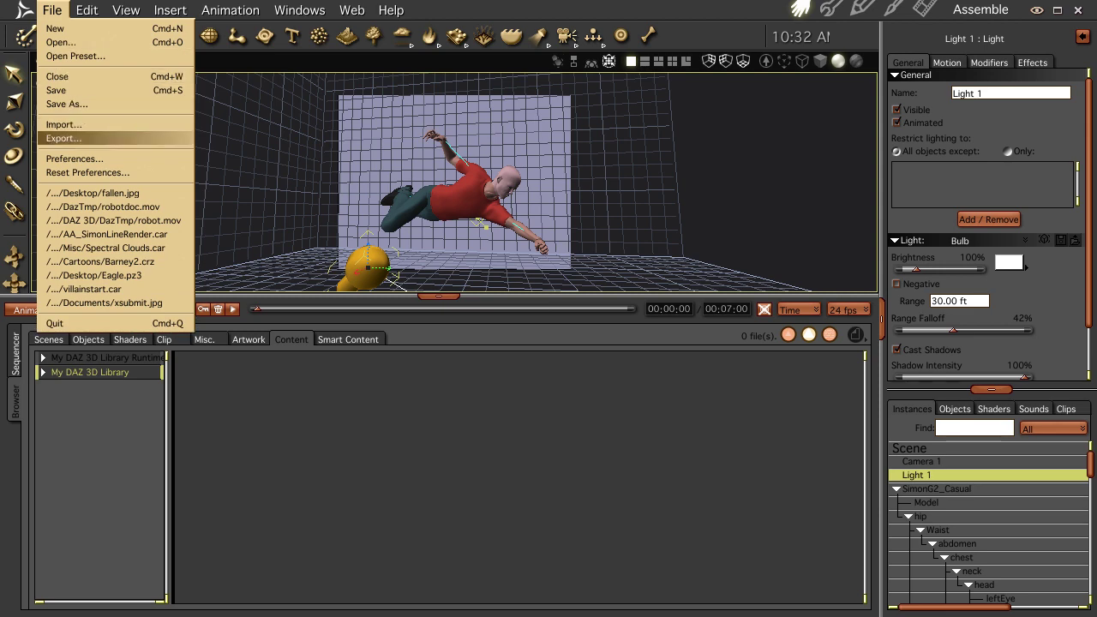
{"action": "left_click", "coordinate": [63, 124]}
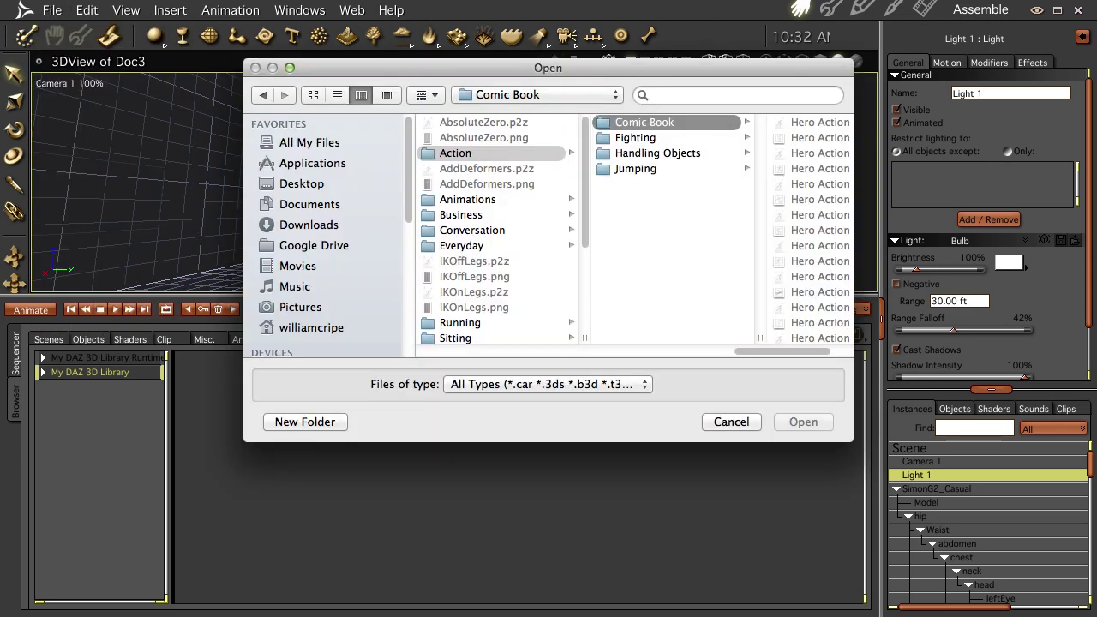
{"action": "left_click_drag", "start_coordinate": [782, 351], "coordinate": [492, 351]}
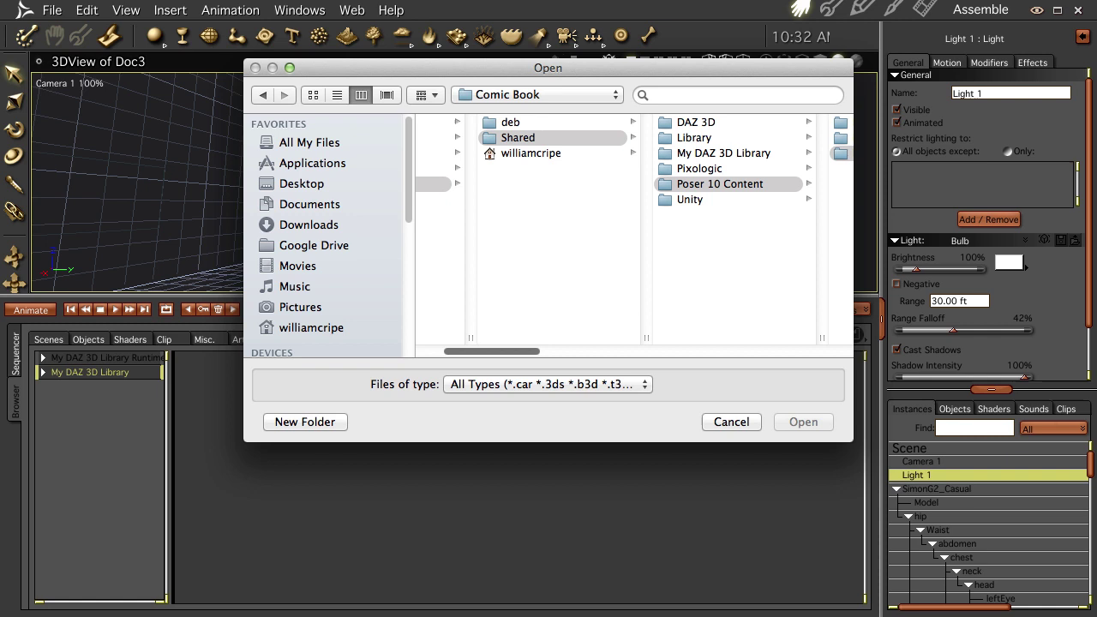
{"action": "scroll", "coordinate": [634, 231], "scroll_direction": "left", "scroll_amount": 4}
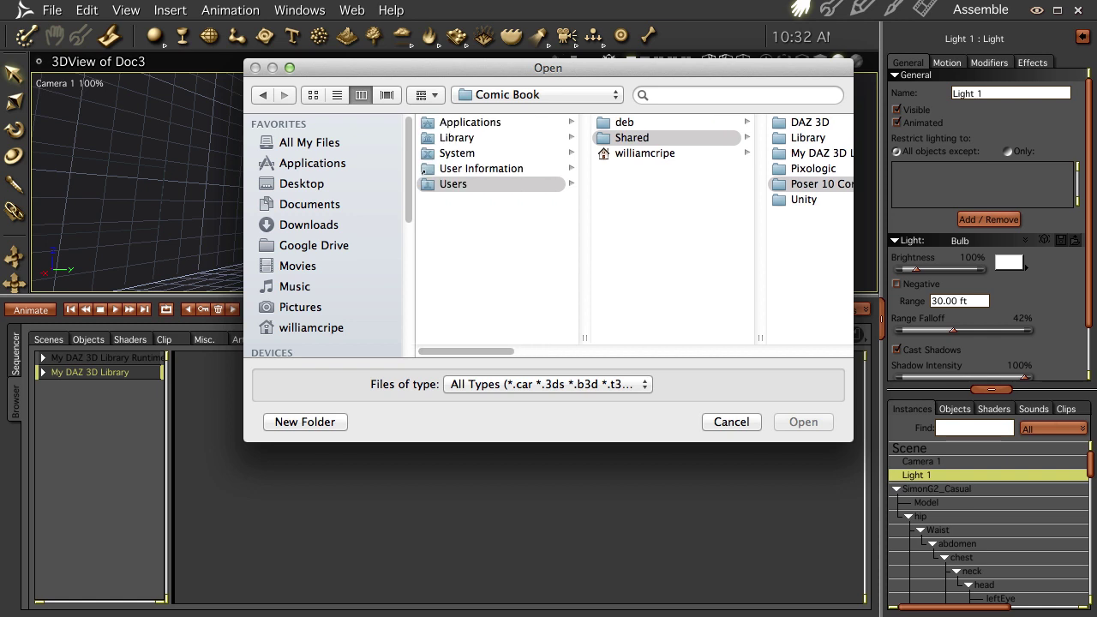
{"action": "scroll", "coordinate": [634, 229], "scroll_direction": "right", "scroll_amount": 5}
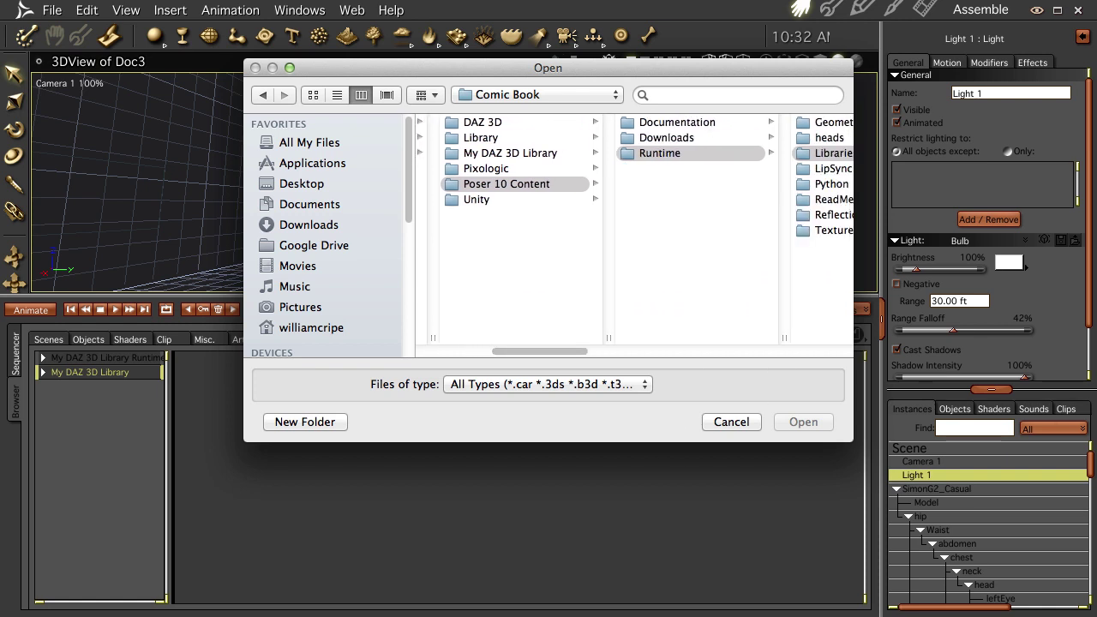
{"action": "left_click", "coordinate": [506, 185]}
{"action": "left_click", "coordinate": [659, 153]}
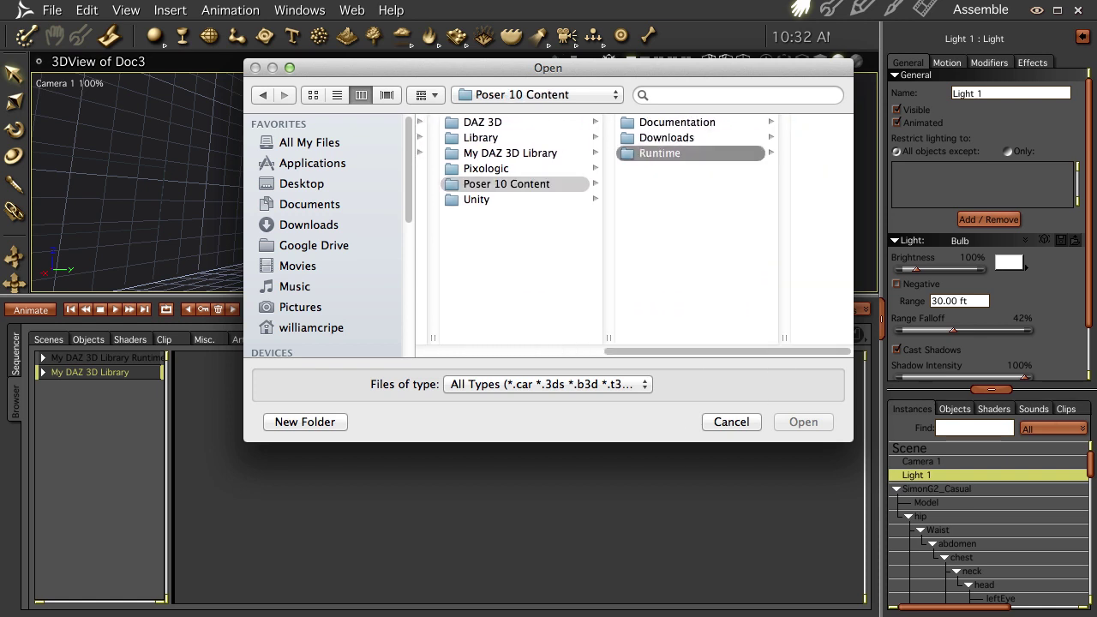
{"action": "left_click", "coordinate": [722, 153]}
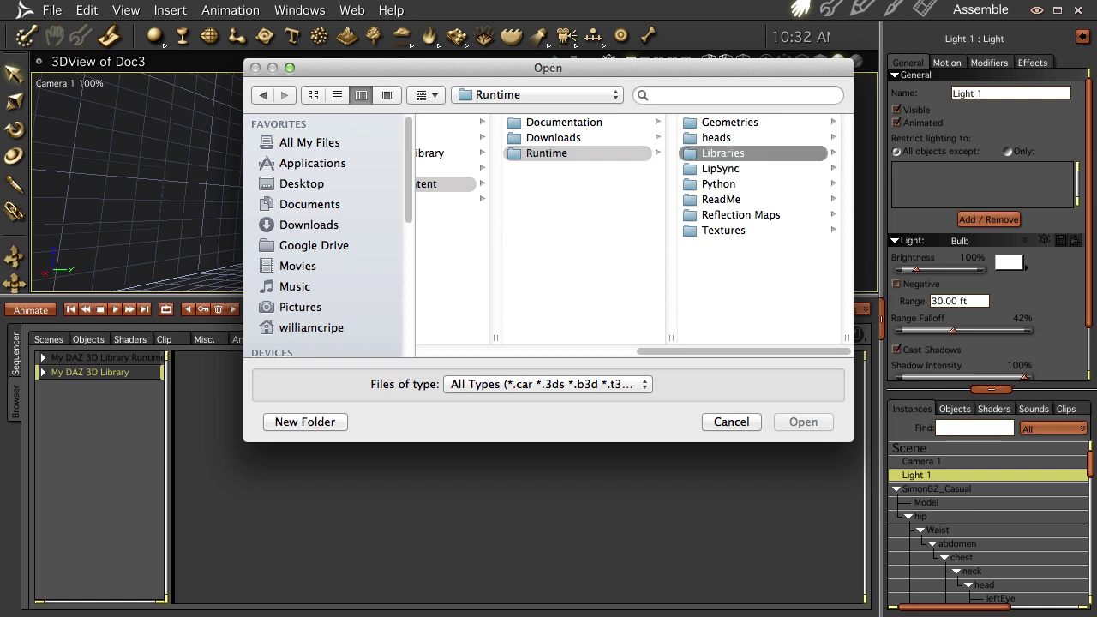
{"action": "left_click", "coordinate": [725, 154]}
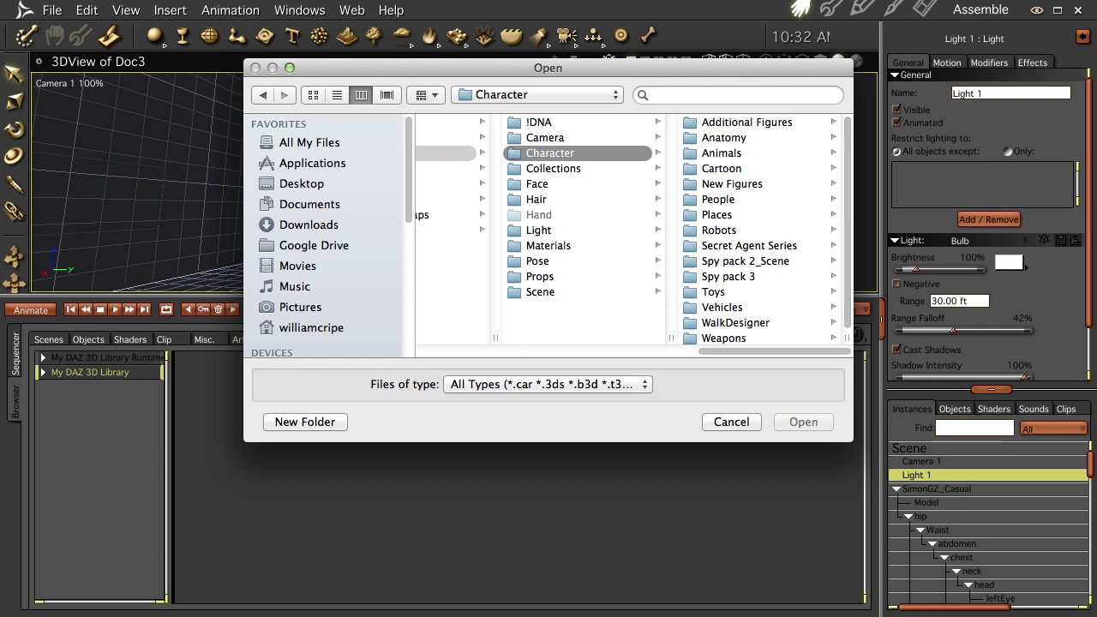
Import the figure Creech-P8.crz from the Character library's People > Creech folder into the scene.
{"action": "left_click", "coordinate": [718, 199]}
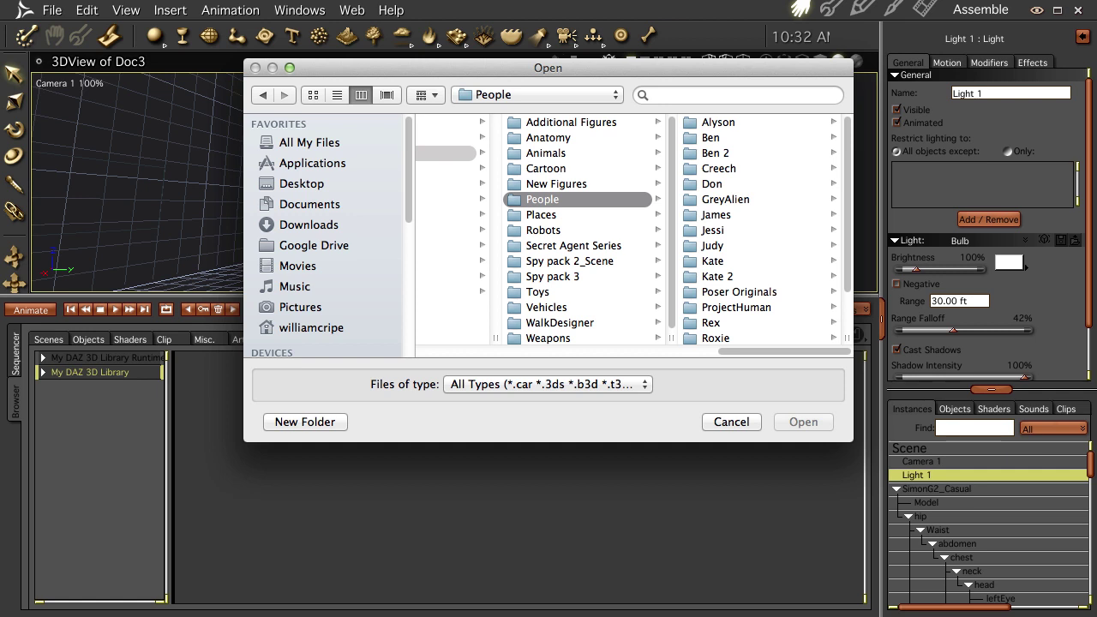
{"action": "left_click", "coordinate": [718, 168]}
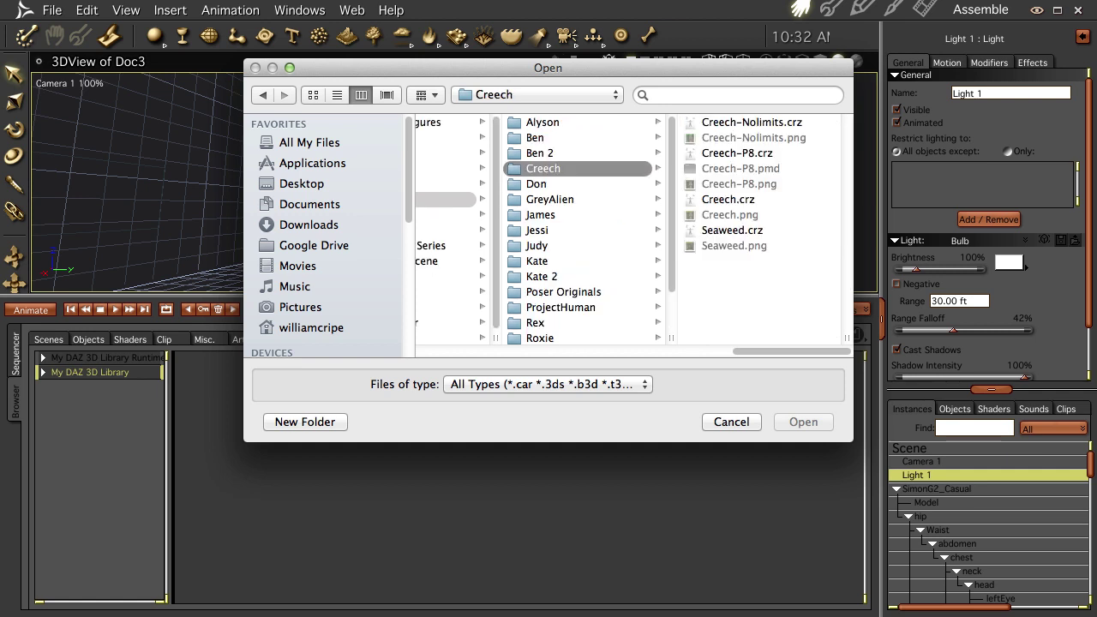
{"action": "left_click", "coordinate": [735, 153]}
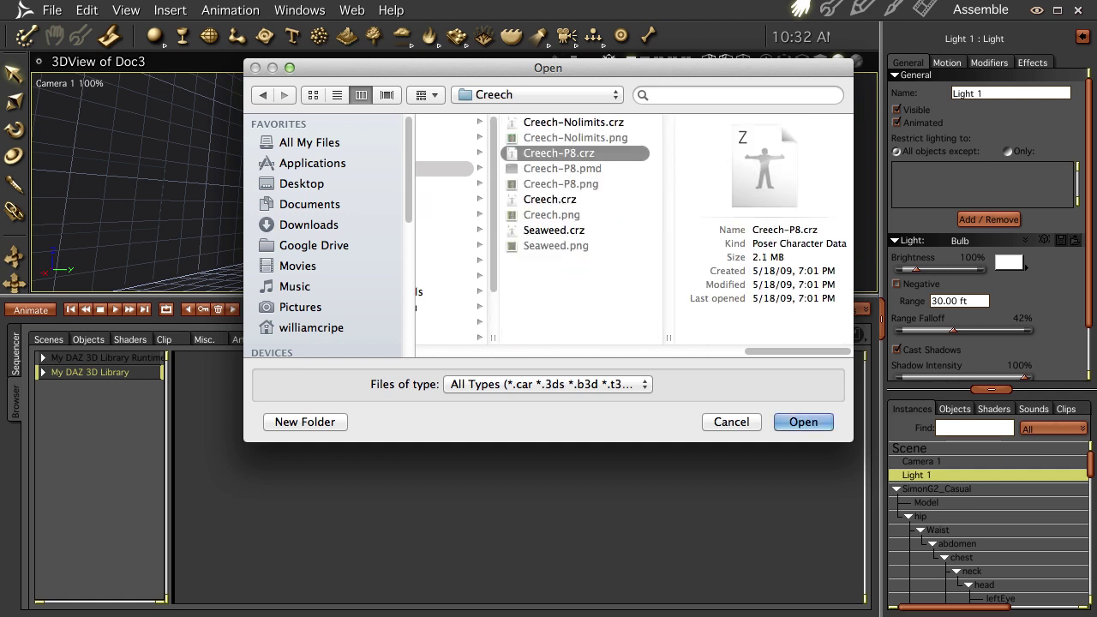
{"action": "left_click", "coordinate": [802, 421]}
{"action": "left_click", "coordinate": [572, 421]}
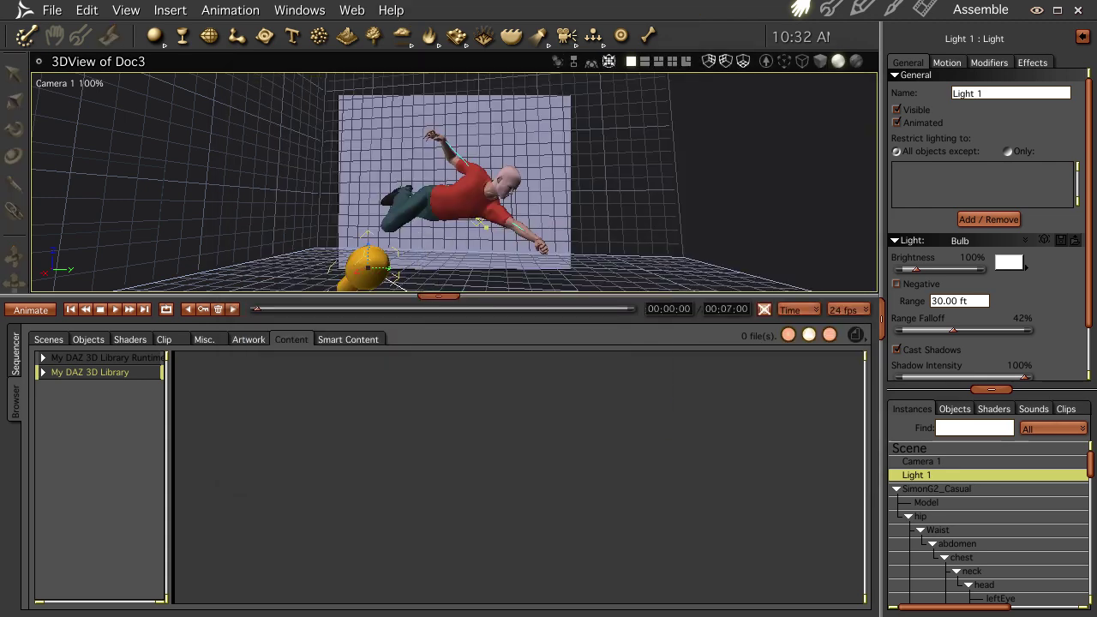
{"action": "left_click", "coordinate": [587, 373]}
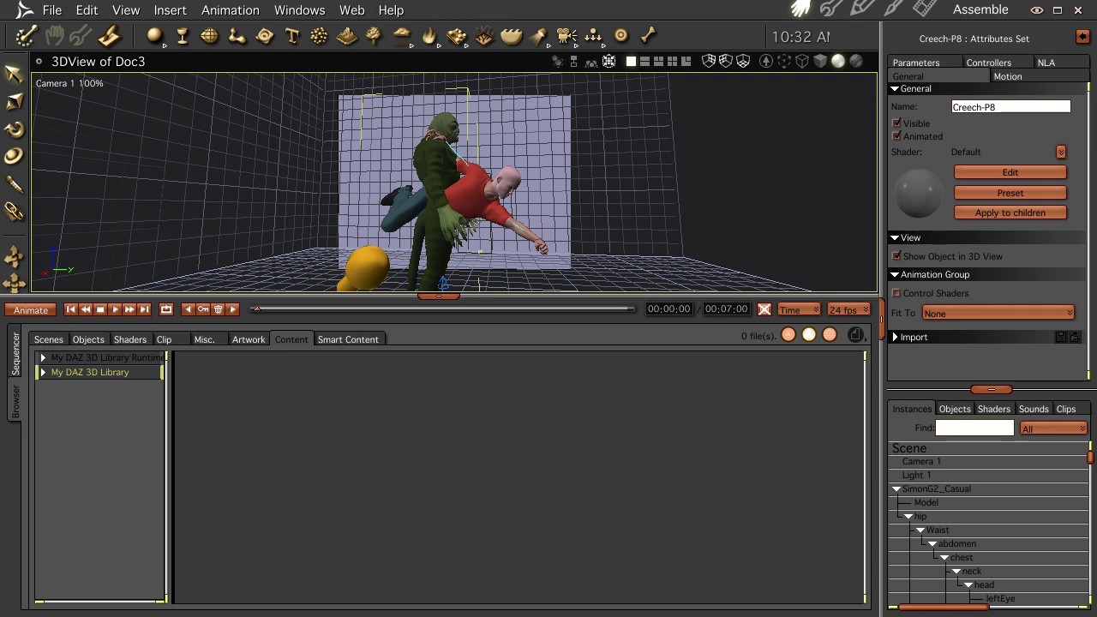
Render the creature and the man together from a more frontal angle, and return to scene assembly.
{"action": "middle_click_drag", "start_coordinate": [531, 189], "coordinate": [432, 187]}
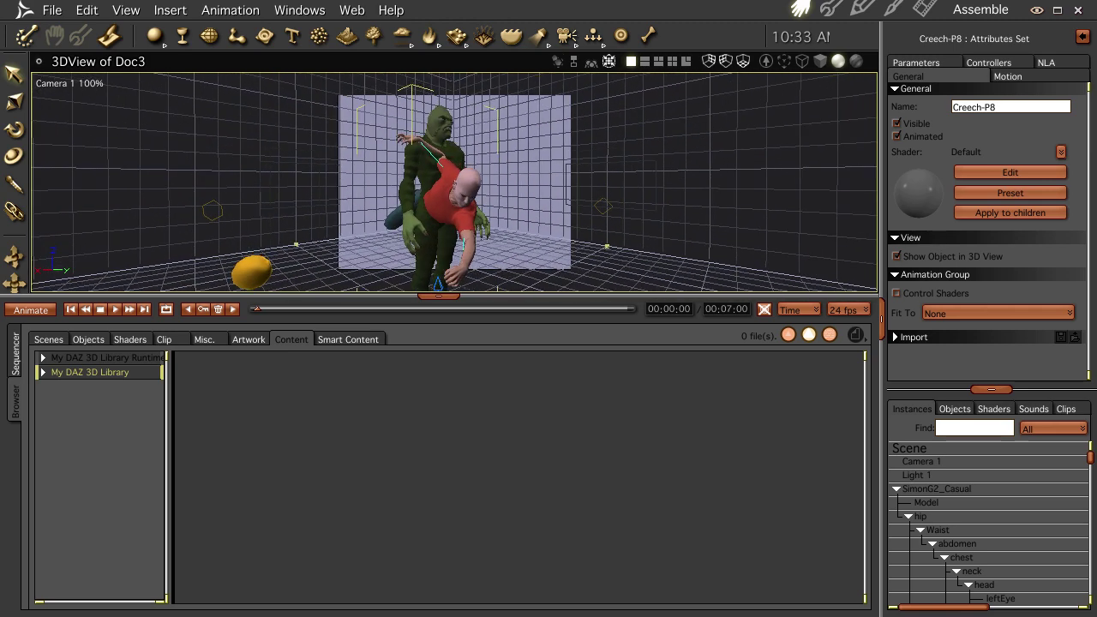
{"action": "left_click", "coordinate": [439, 296]}
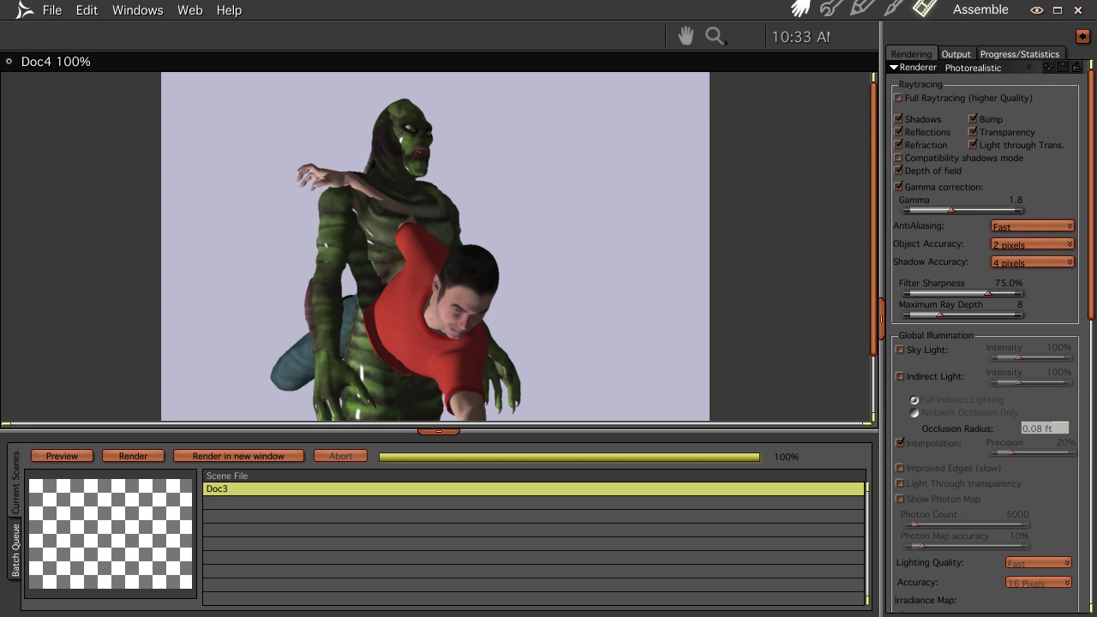
{"action": "left_click", "coordinate": [800, 9]}
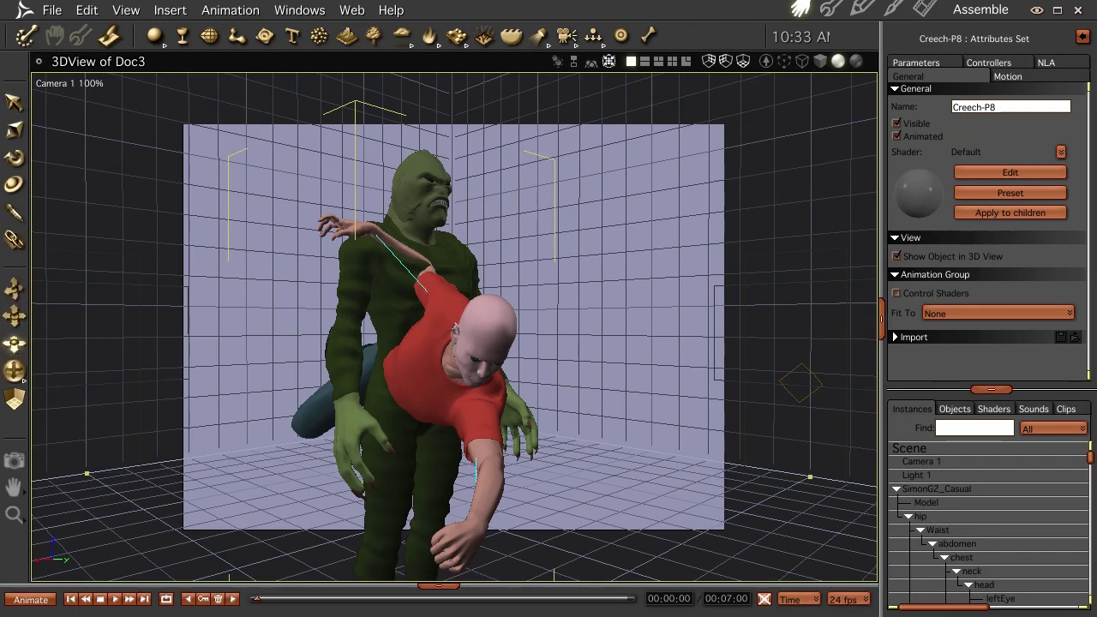
Render a close-up of the creature's head and shoulders to check its textures, and return to scene assembly.
{"action": "left_click_drag", "start_coordinate": [13, 344], "coordinate": [14, 103]}
{"action": "left_click_drag", "start_coordinate": [14, 316], "coordinate": [13, 248]}
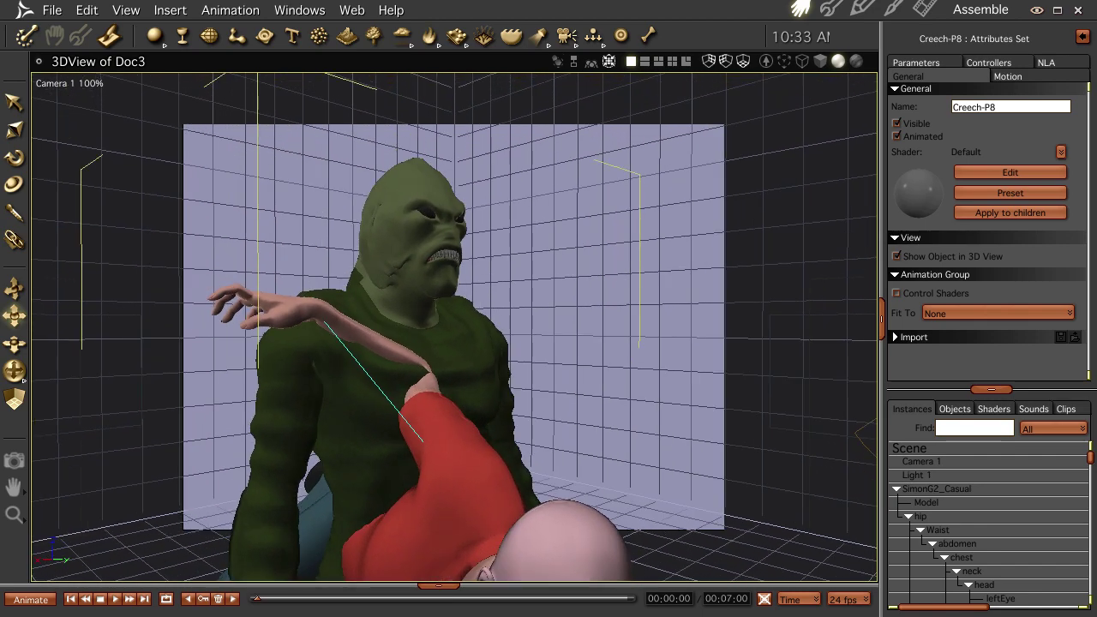
{"action": "left_click", "coordinate": [924, 9]}
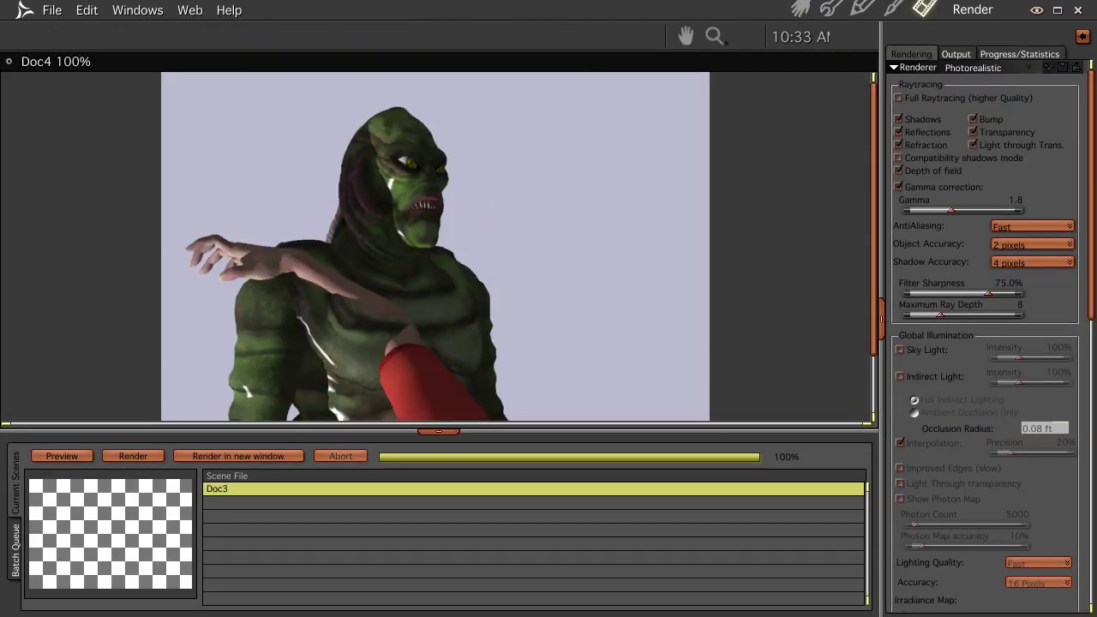
{"action": "left_click", "coordinate": [799, 10]}
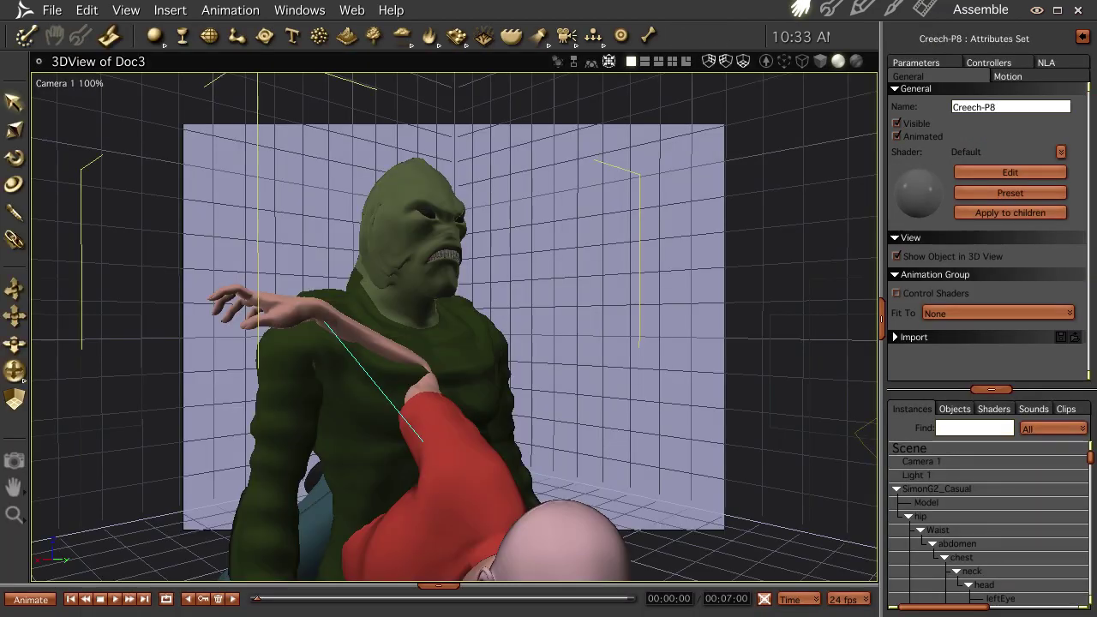
Delete the SimonG2_Casual figure from the scene, leaving the whole creature in view.
{"action": "left_click_drag", "start_coordinate": [14, 345], "coordinate": [14, 523]}
{"action": "left_click_drag", "start_coordinate": [14, 316], "coordinate": [12, 377]}
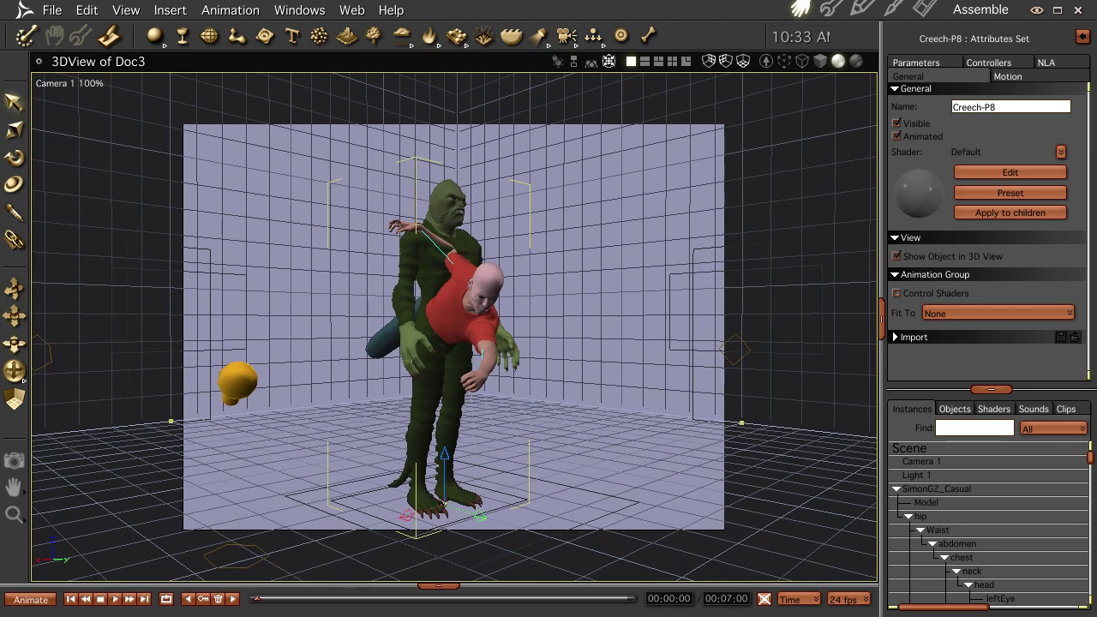
{"action": "left_click", "coordinate": [599, 342]}
{"action": "left_click", "coordinate": [896, 488]}
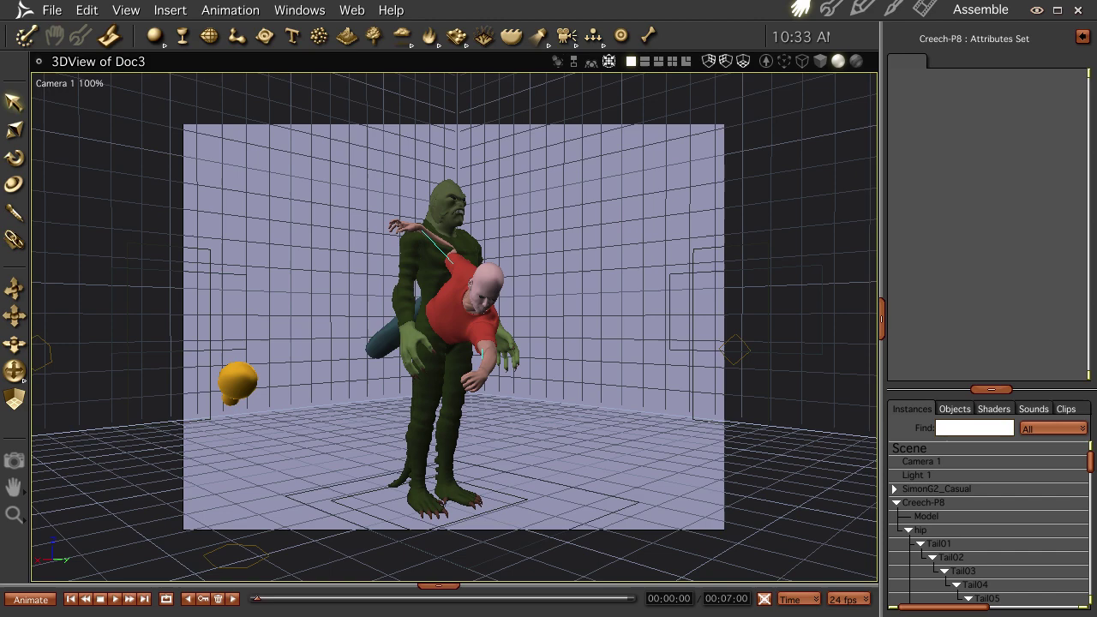
{"action": "left_click", "coordinate": [936, 489]}
{"action": "key", "text": "Delete"}
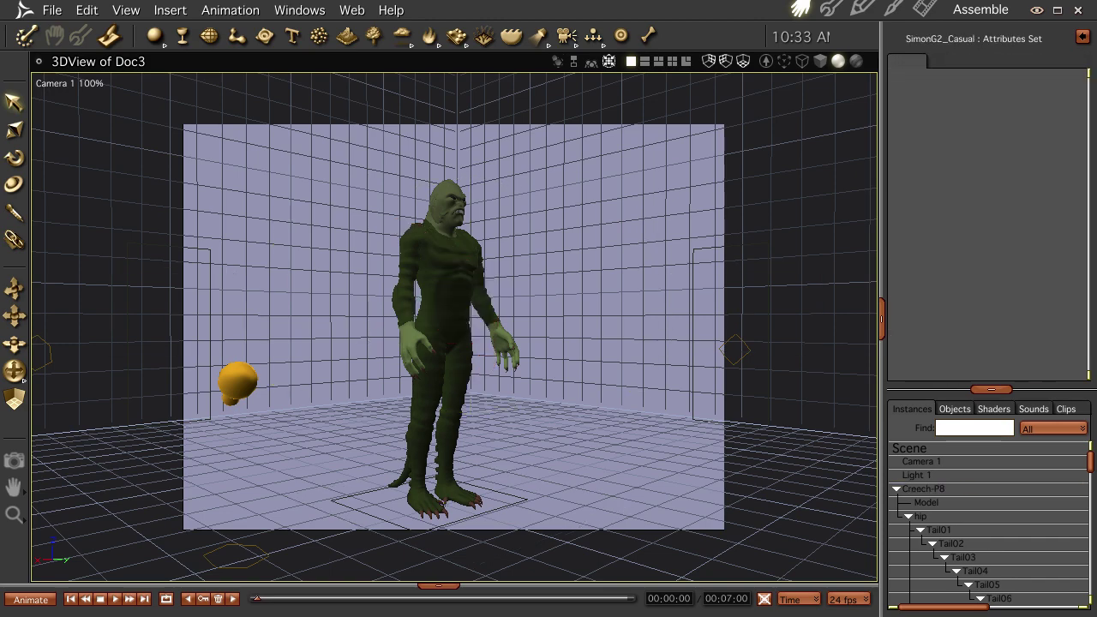
{"action": "left_click_drag", "start_coordinate": [14, 371], "coordinate": [43, 359]}
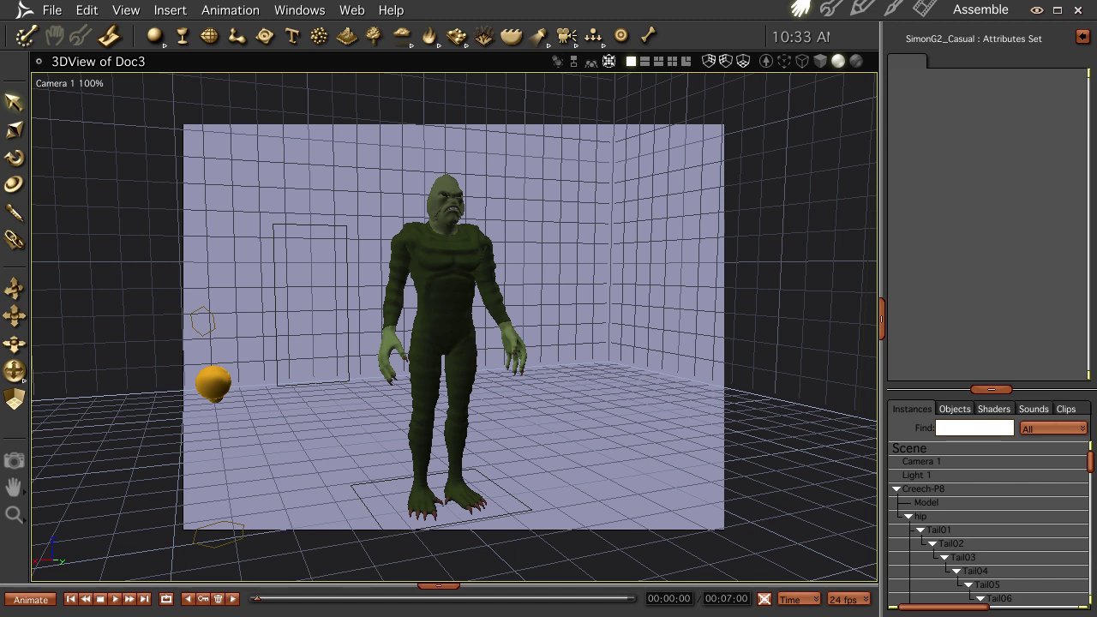
{"action": "left_click", "coordinate": [52, 10]}
{"action": "left_click", "coordinate": [63, 123]}
Import the preset Scare Me.p2z from the Pose library's People > Creech folder onto the Creech-P8 figure.
{"action": "left_click", "coordinate": [924, 489]}
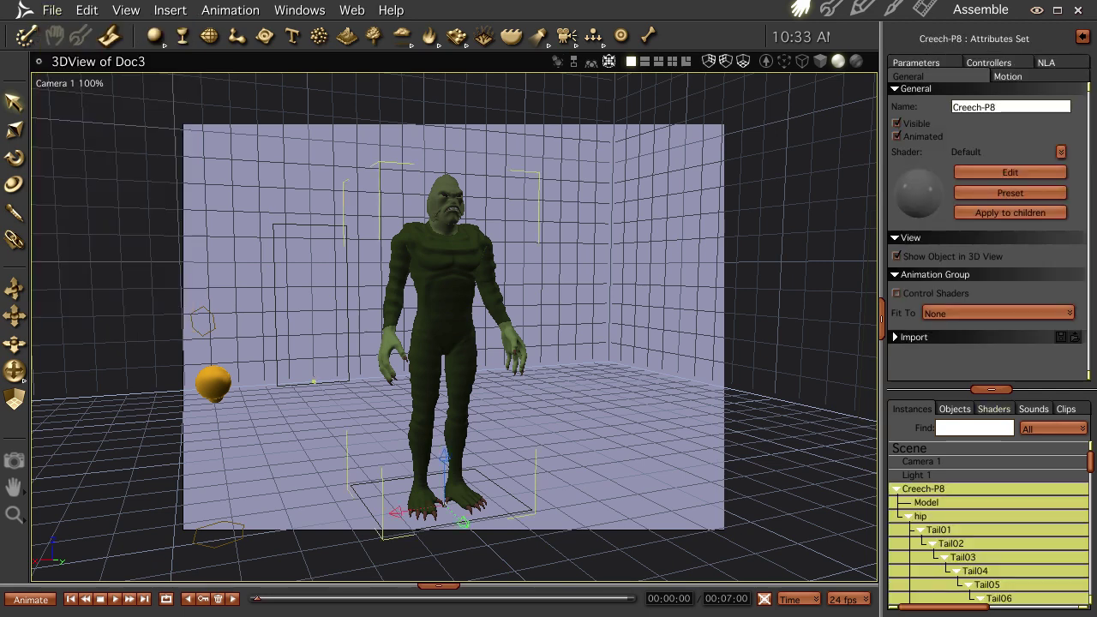
{"action": "left_click", "coordinate": [894, 337]}
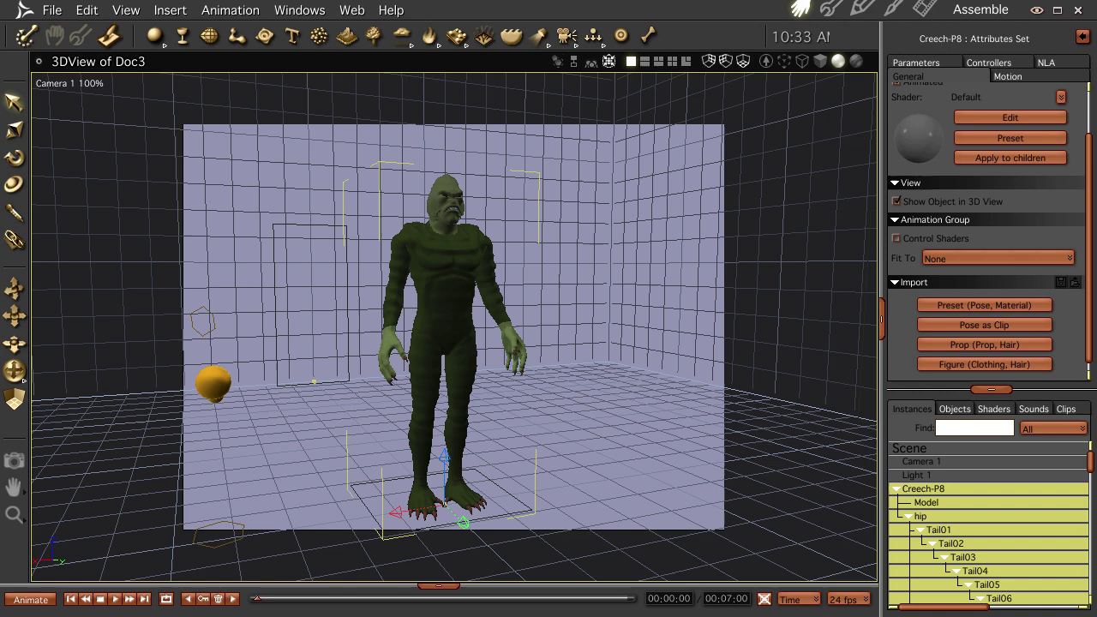
{"action": "left_click", "coordinate": [983, 305]}
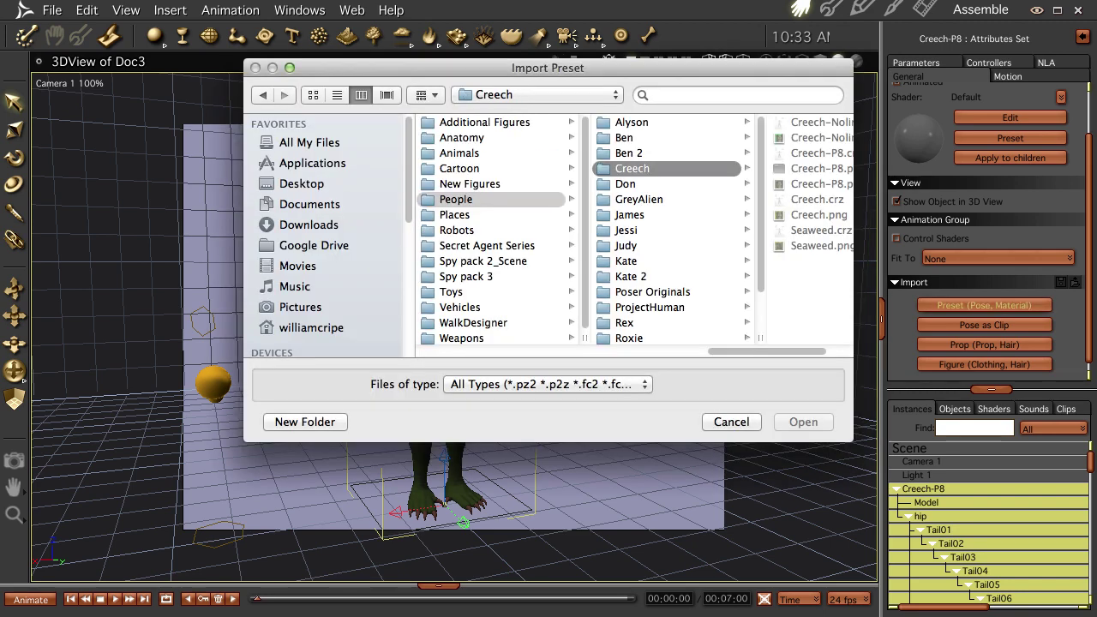
{"action": "left_click_drag", "start_coordinate": [767, 351], "coordinate": [663, 351]}
{"action": "scroll", "coordinate": [634, 231], "scroll_direction": "right", "scroll_amount": 2}
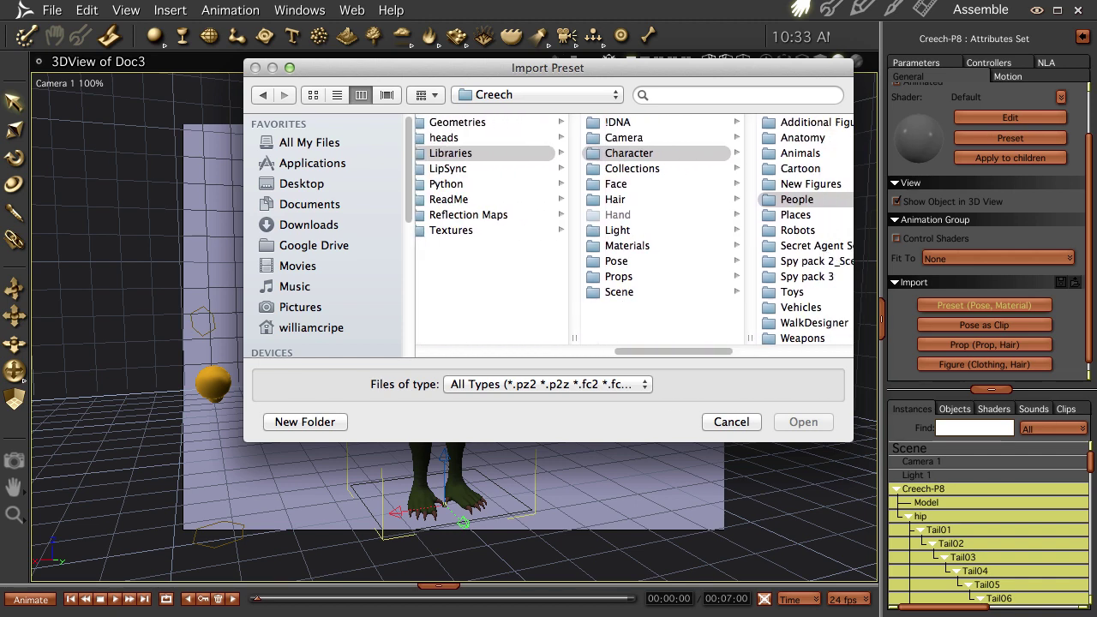
{"action": "left_click", "coordinate": [615, 261]}
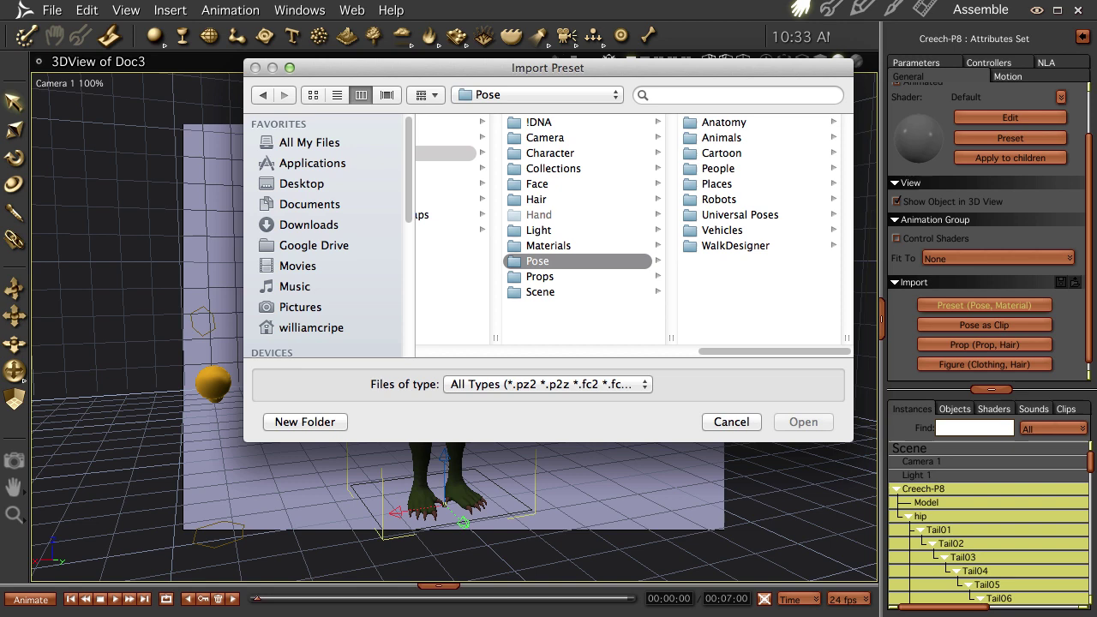
{"action": "left_click", "coordinate": [717, 168]}
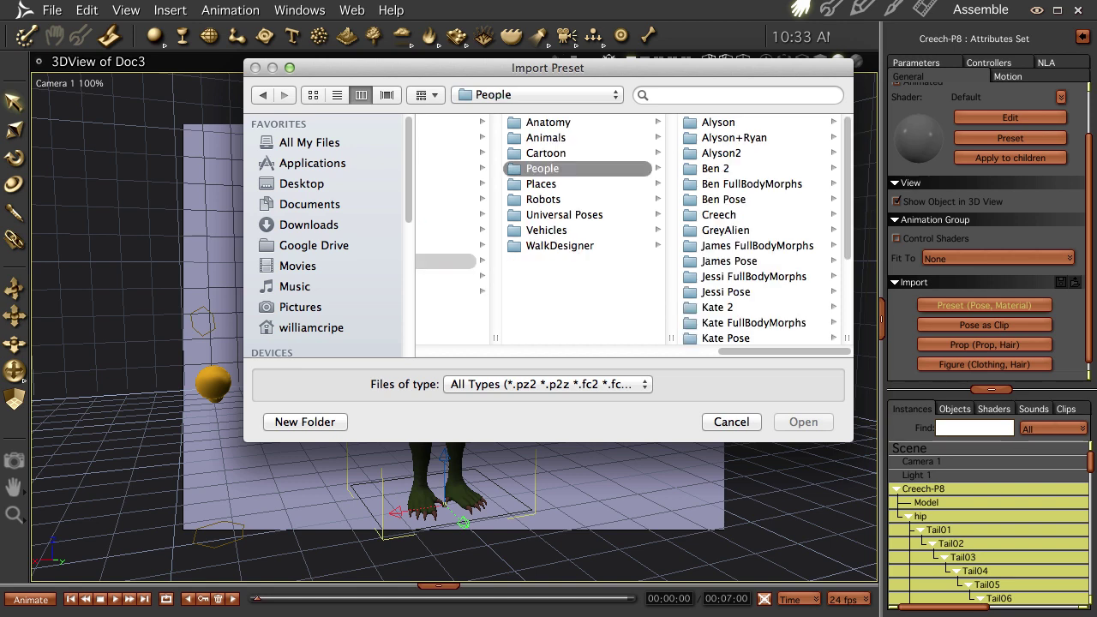
{"action": "left_click", "coordinate": [718, 215]}
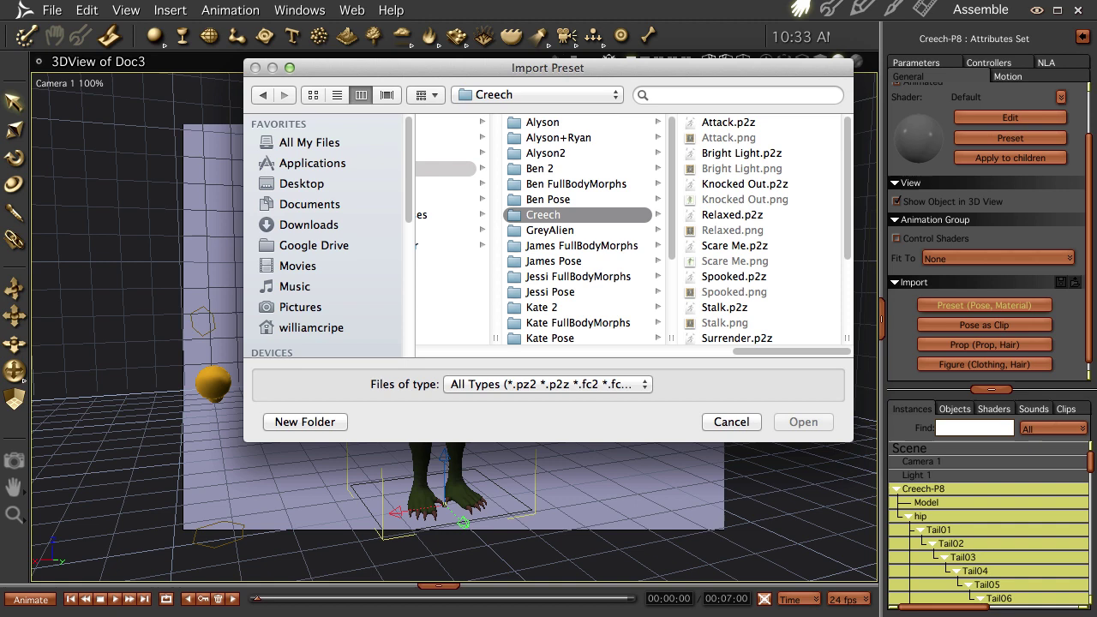
{"action": "left_click", "coordinate": [734, 246]}
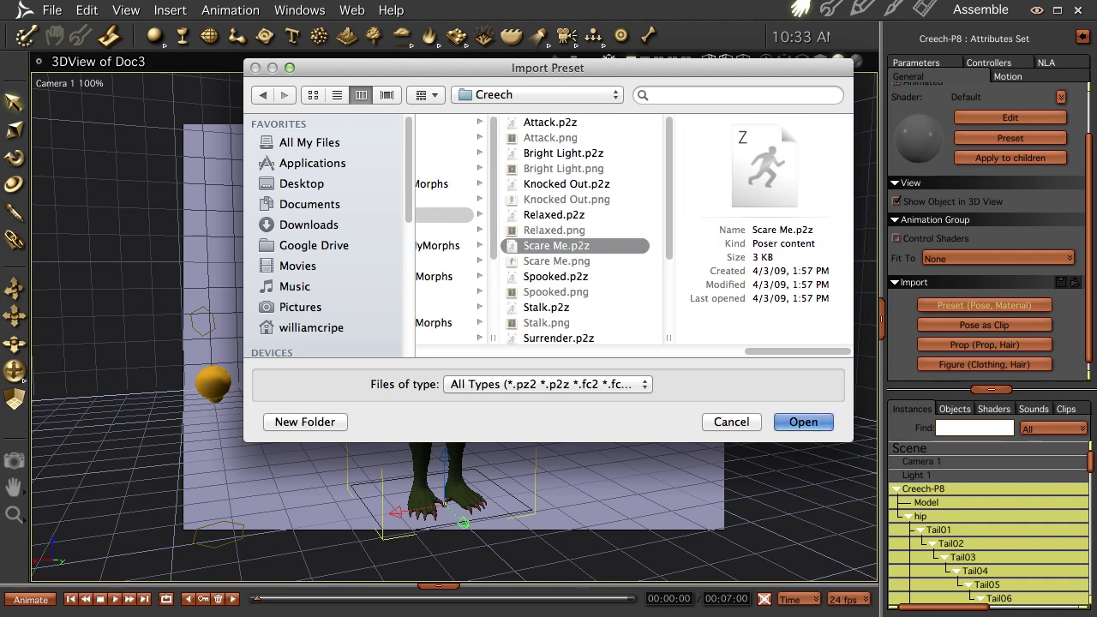
{"action": "key", "text": "Return"}
{"action": "key", "text": "Return"}
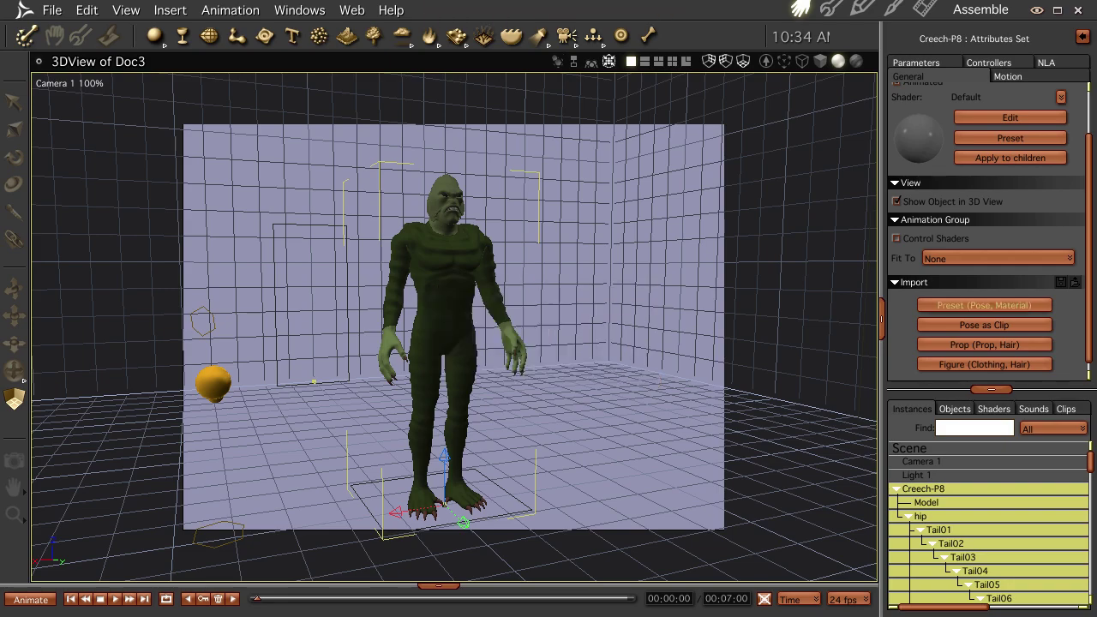
Render the posed creature from a rotated camera angle, and return to scene assembly.
{"action": "left_click_drag", "start_coordinate": [14, 370], "coordinate": [53, 381]}
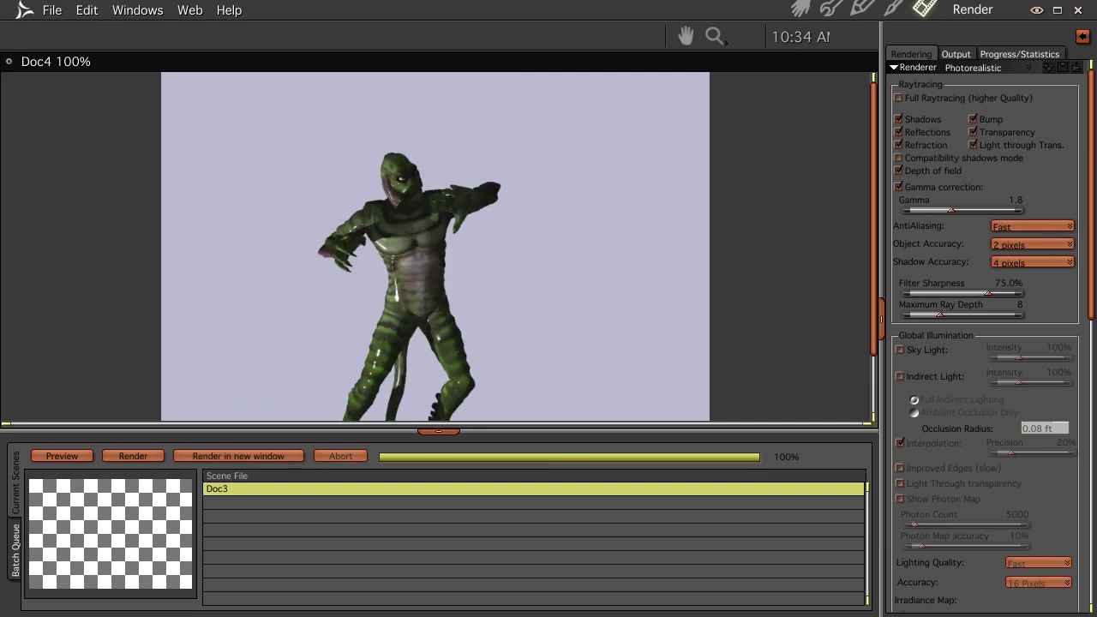
{"action": "left_click", "coordinate": [800, 9]}
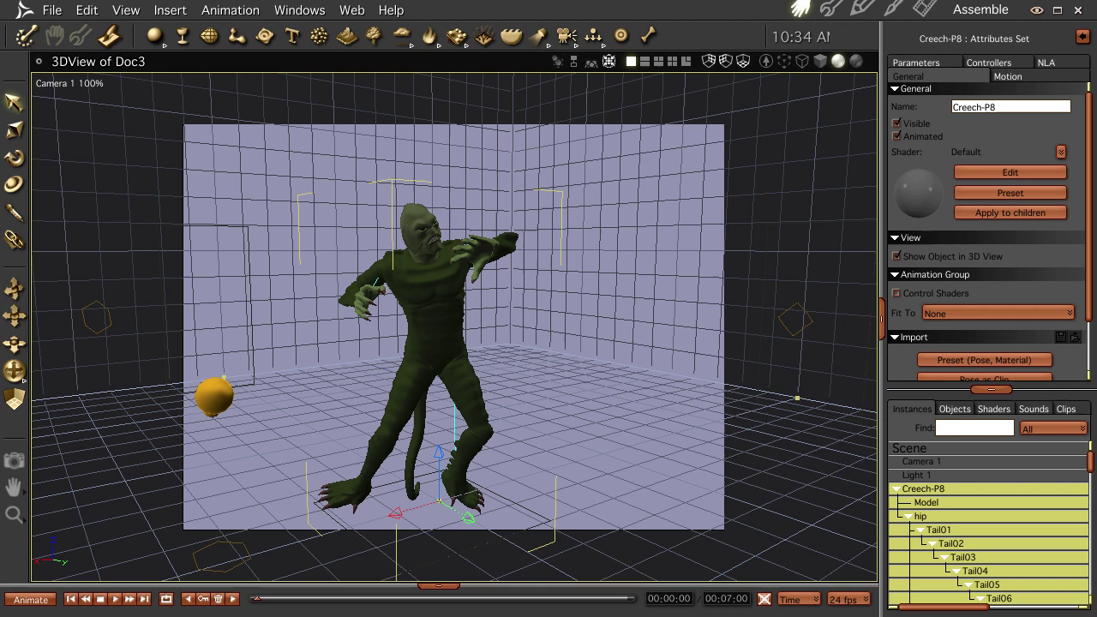
Start adding a runtime to the content browser and browse back to the Poser 10 Content folder.
{"action": "left_click", "coordinate": [438, 586]}
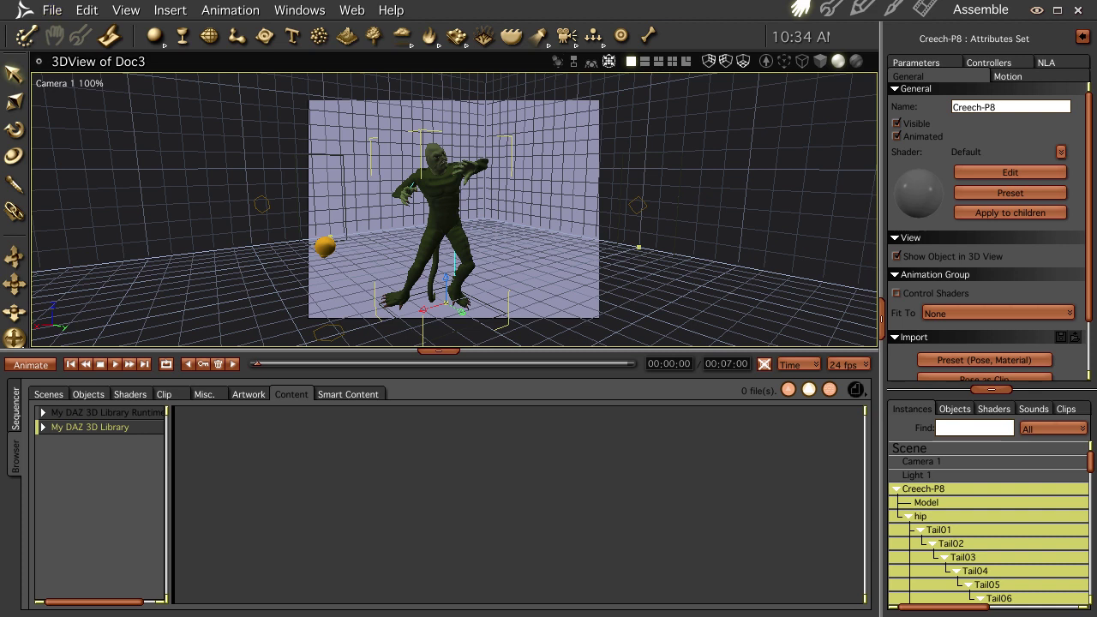
{"action": "left_click", "coordinate": [855, 390]}
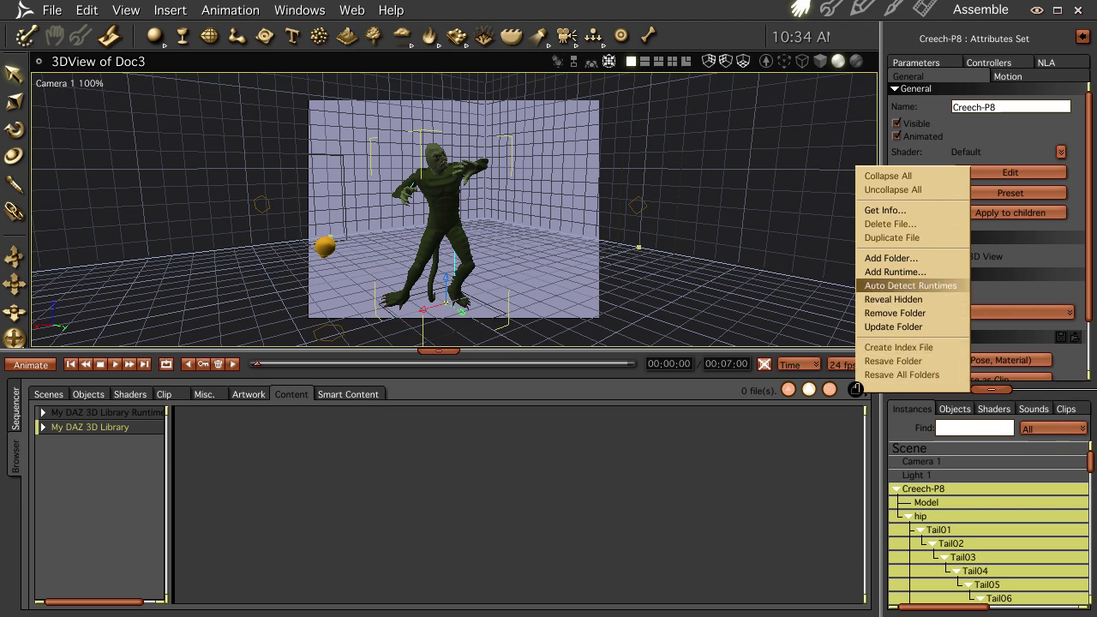
{"action": "left_click", "coordinate": [894, 272]}
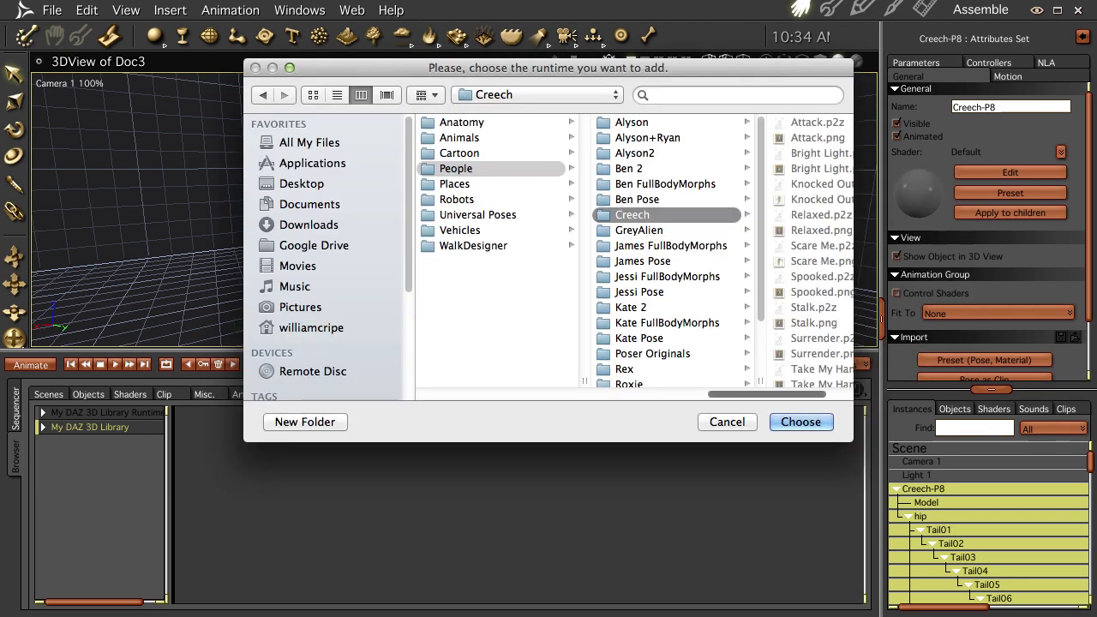
{"action": "scroll", "coordinate": [634, 257], "scroll_direction": "left", "scroll_amount": 10}
{"action": "scroll", "coordinate": [634, 256], "scroll_direction": "left", "scroll_amount": 8}
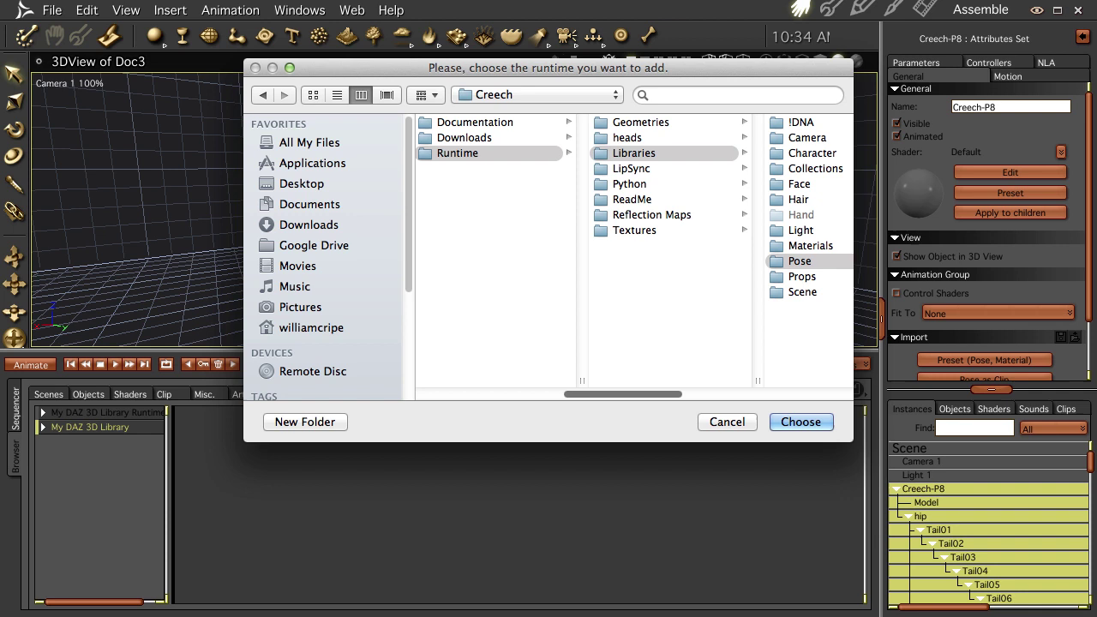
{"action": "scroll", "coordinate": [634, 256], "scroll_direction": "left", "scroll_amount": 3}
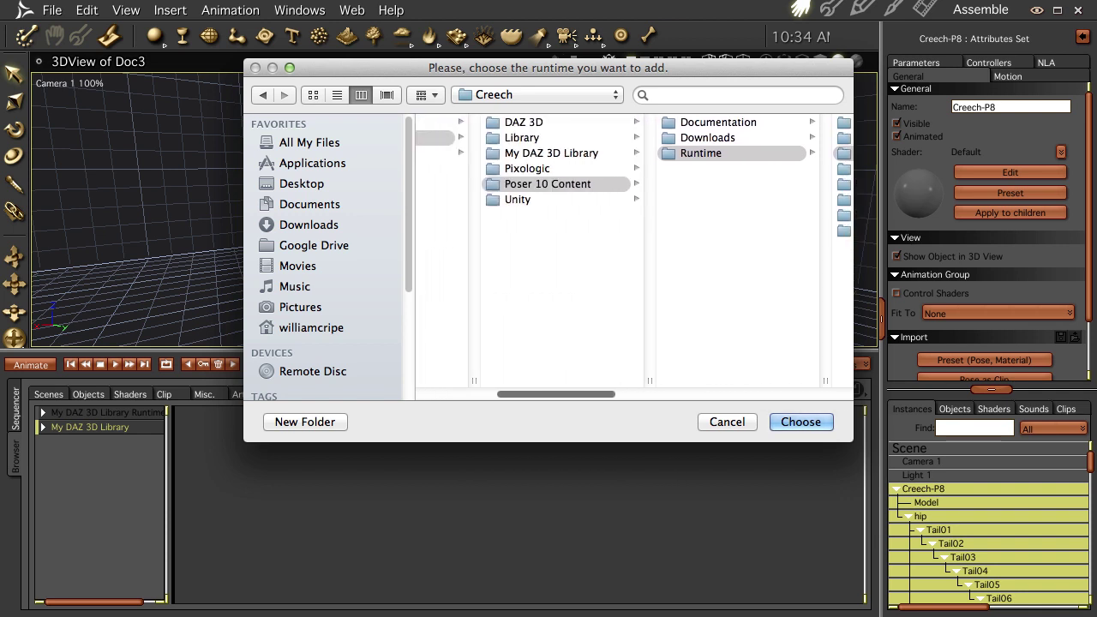
{"action": "scroll", "coordinate": [634, 256], "scroll_direction": "right", "scroll_amount": 5}
{"action": "scroll", "coordinate": [634, 255], "scroll_direction": "left", "scroll_amount": 2}
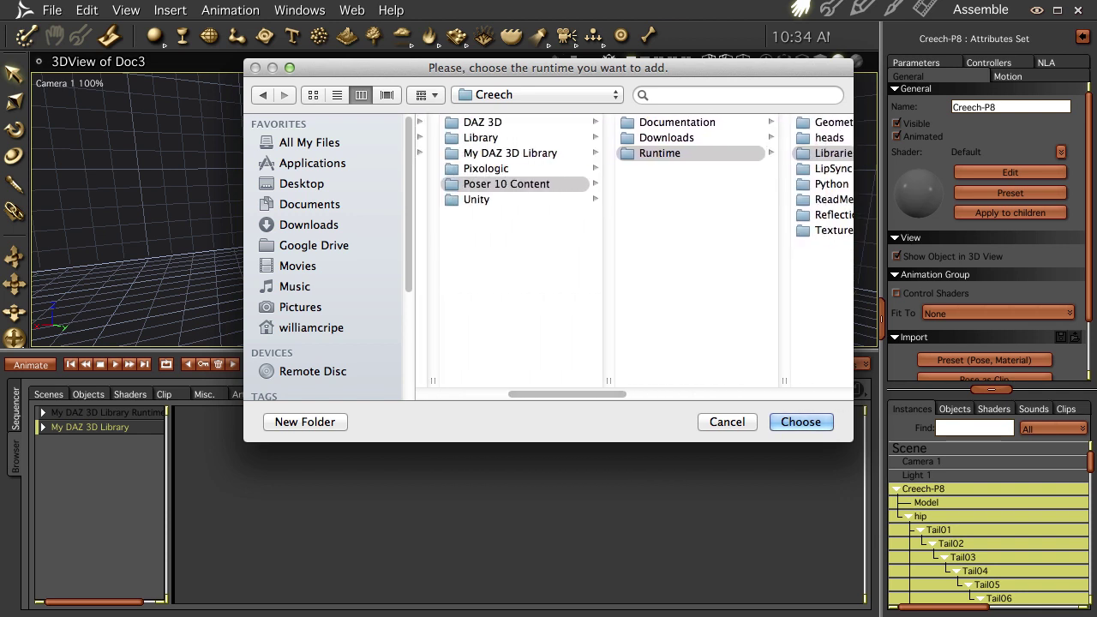
Search for "Poser 10" and add the Runtime folder inside Poser 10 Content as a Poser Runtime.
{"action": "left_click", "coordinate": [738, 96]}
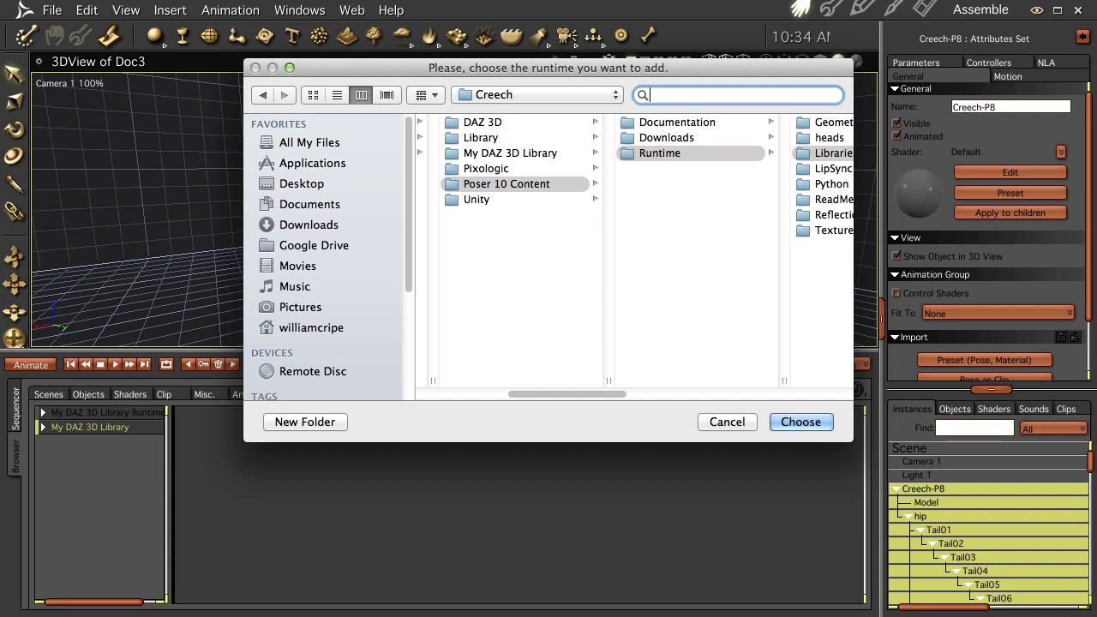
{"action": "type", "text": "Poser"}
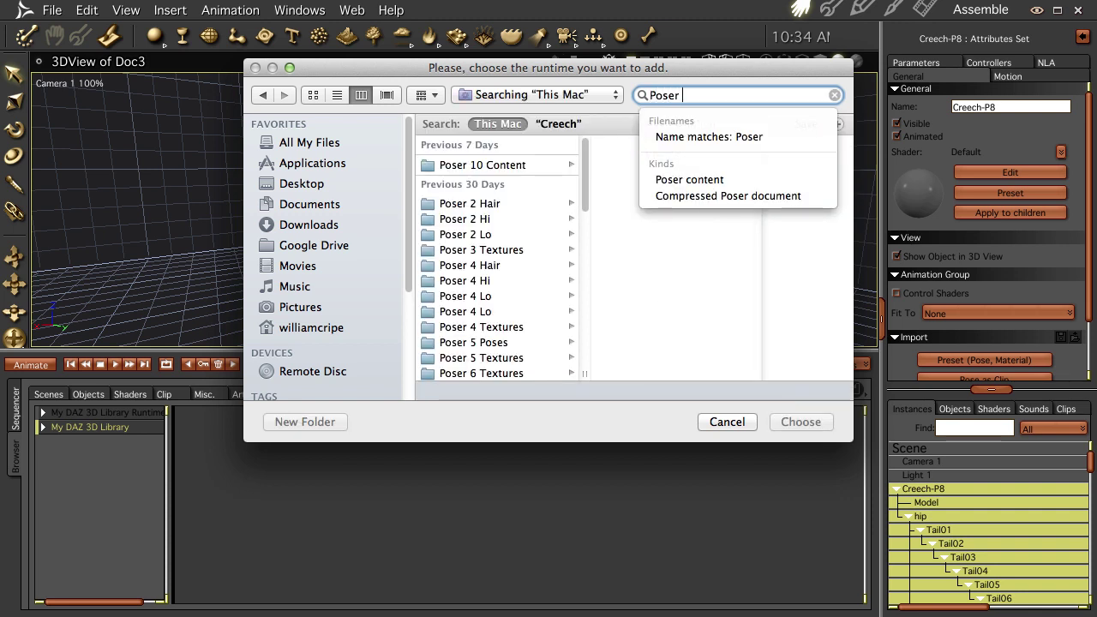
{"action": "type", "text": " 10"}
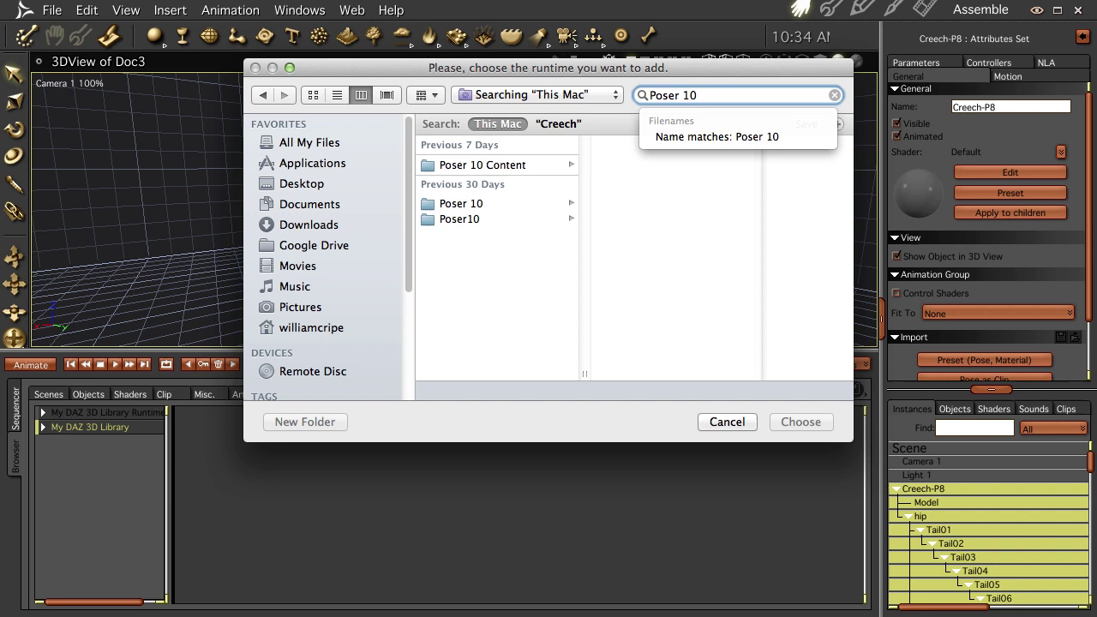
{"action": "left_click", "coordinate": [483, 166]}
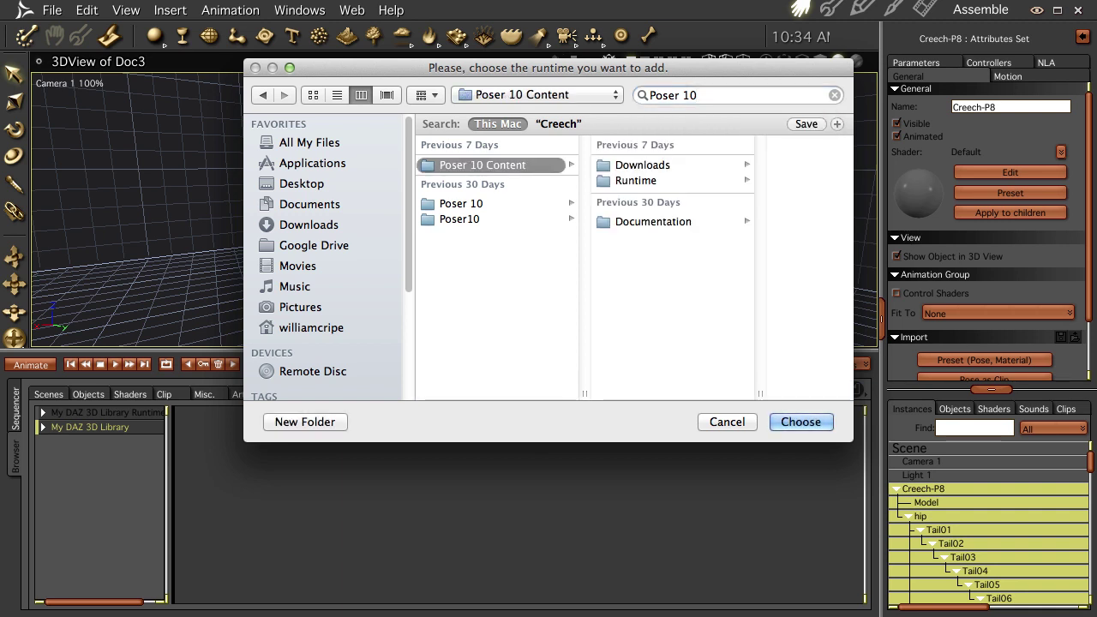
{"action": "left_click", "coordinate": [636, 180]}
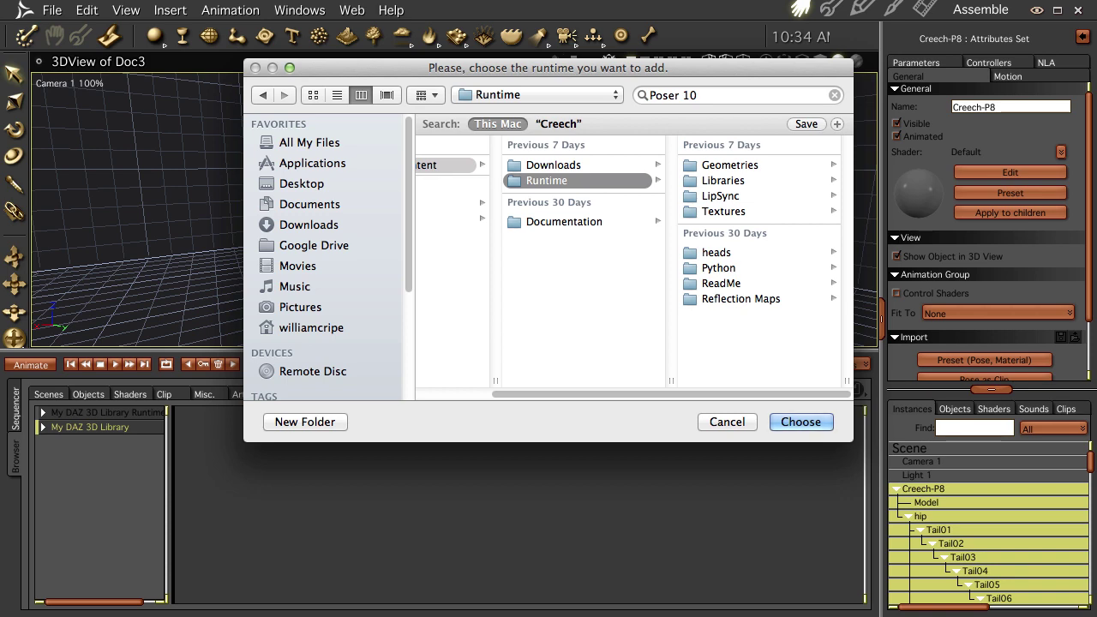
{"action": "key", "text": "Return"}
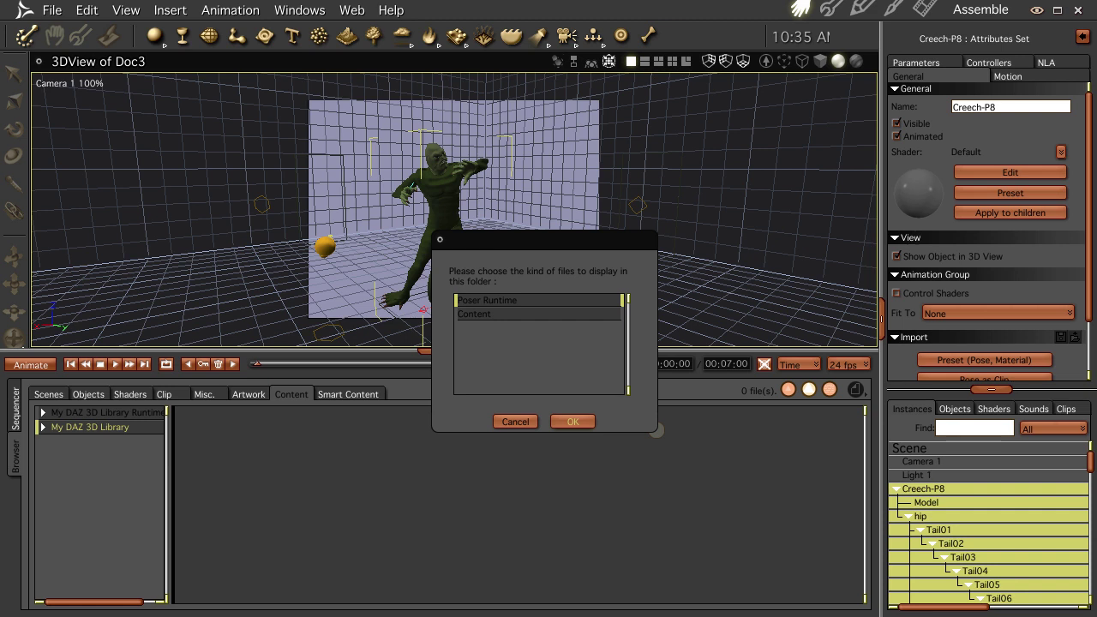
{"action": "left_click", "coordinate": [573, 422]}
Show the Creech poses from Poses > People in the Poser 10 Content Runtime.
{"action": "left_click", "coordinate": [43, 441]}
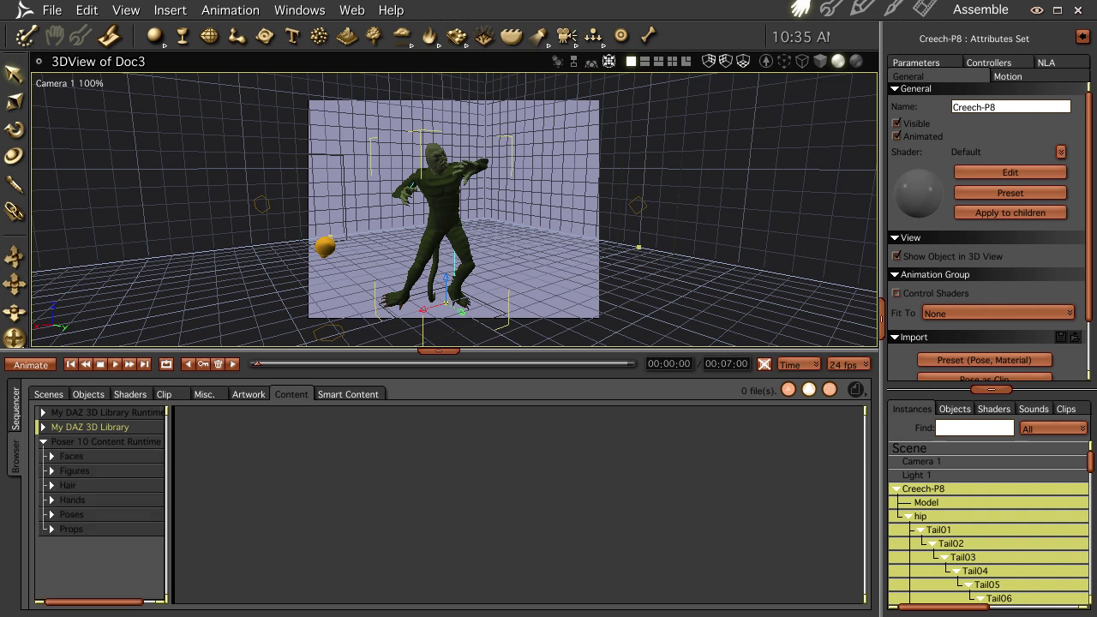
{"action": "left_click", "coordinate": [51, 514]}
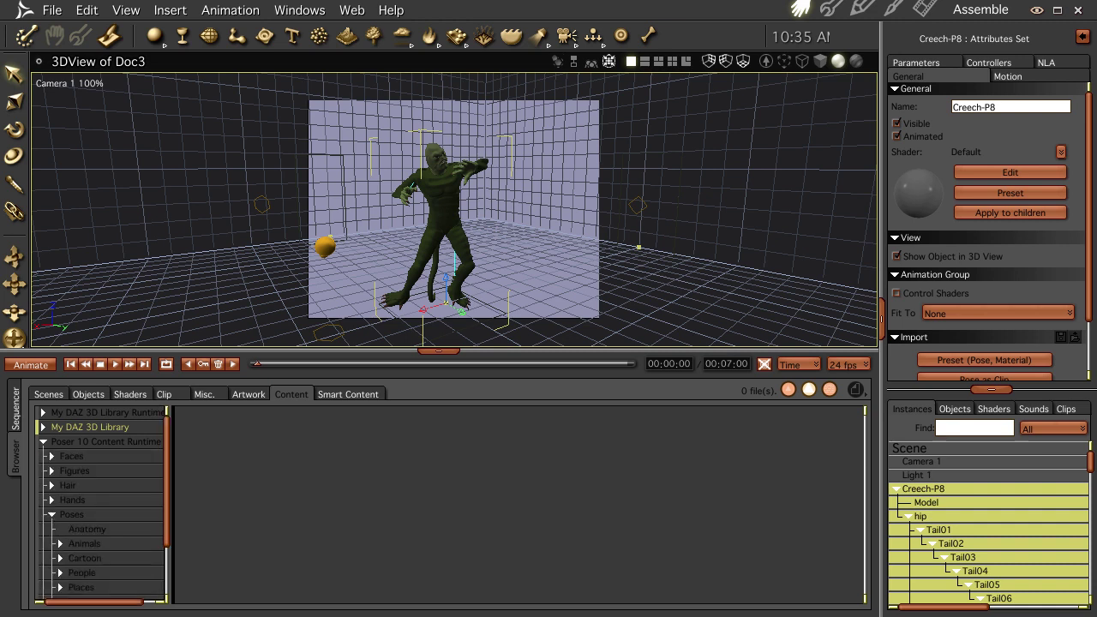
{"action": "scroll", "coordinate": [94, 514], "scroll_direction": "down", "scroll_amount": 5}
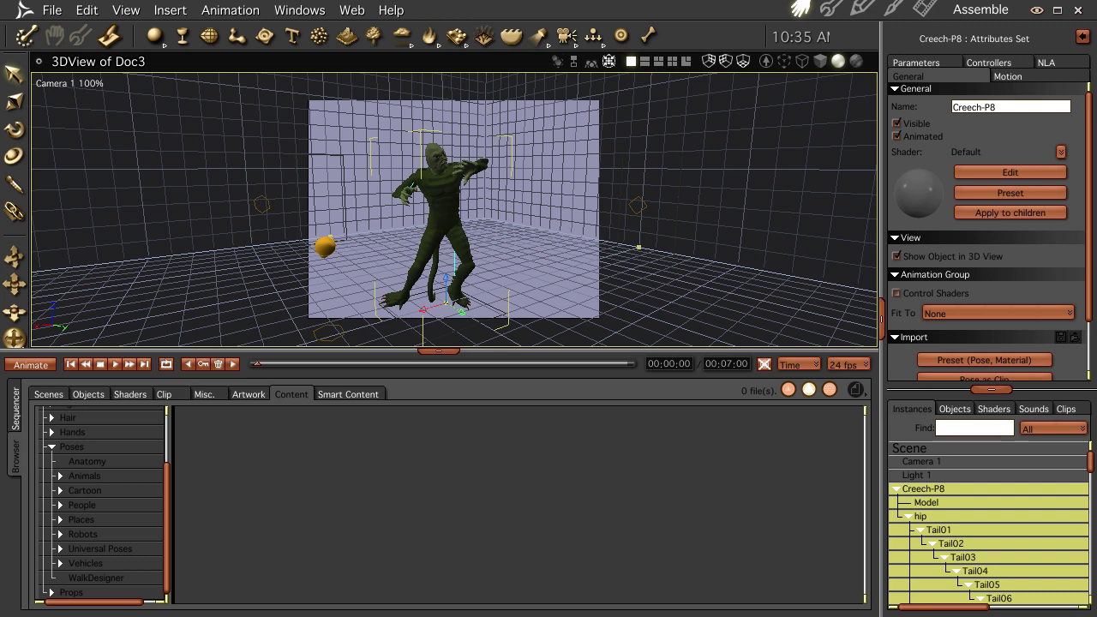
{"action": "left_click", "coordinate": [60, 505]}
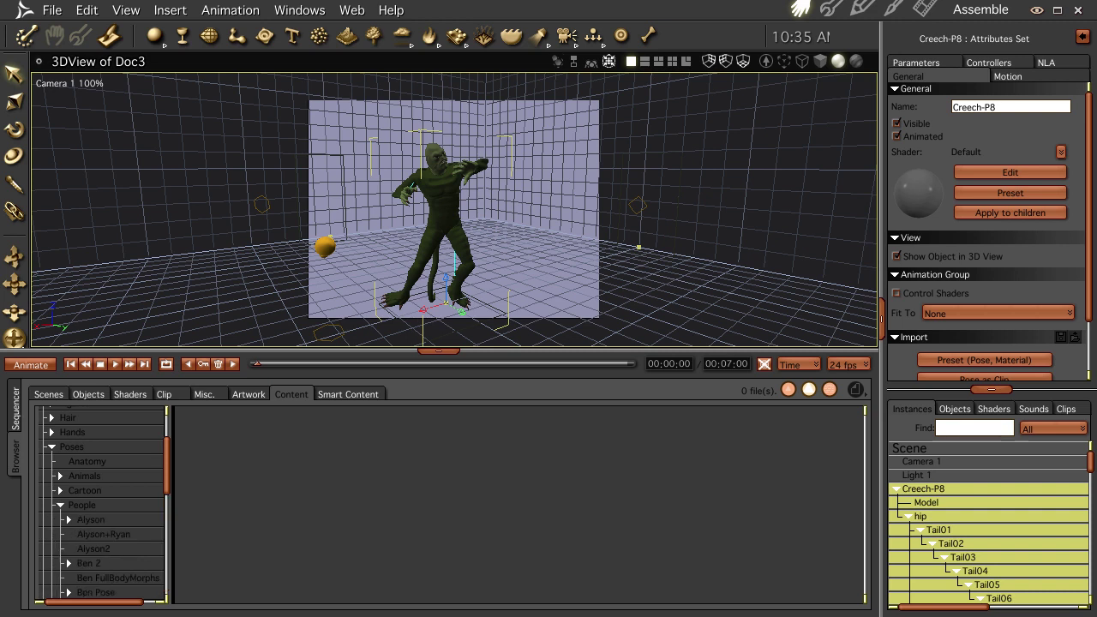
{"action": "scroll", "coordinate": [102, 503], "scroll_direction": "down", "scroll_amount": 7}
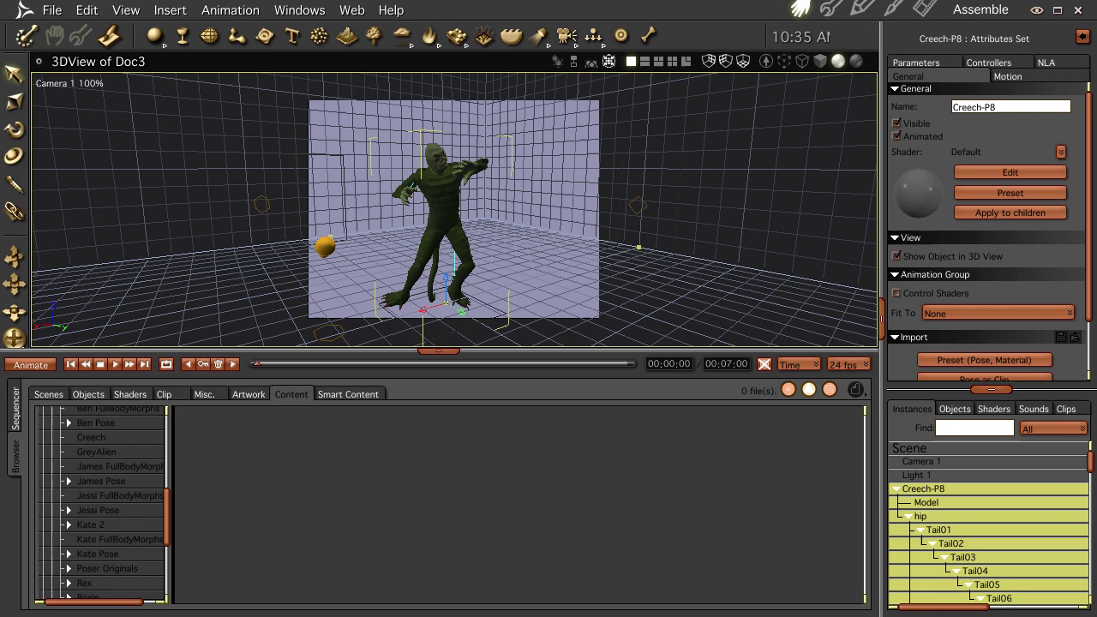
{"action": "left_click", "coordinate": [91, 437]}
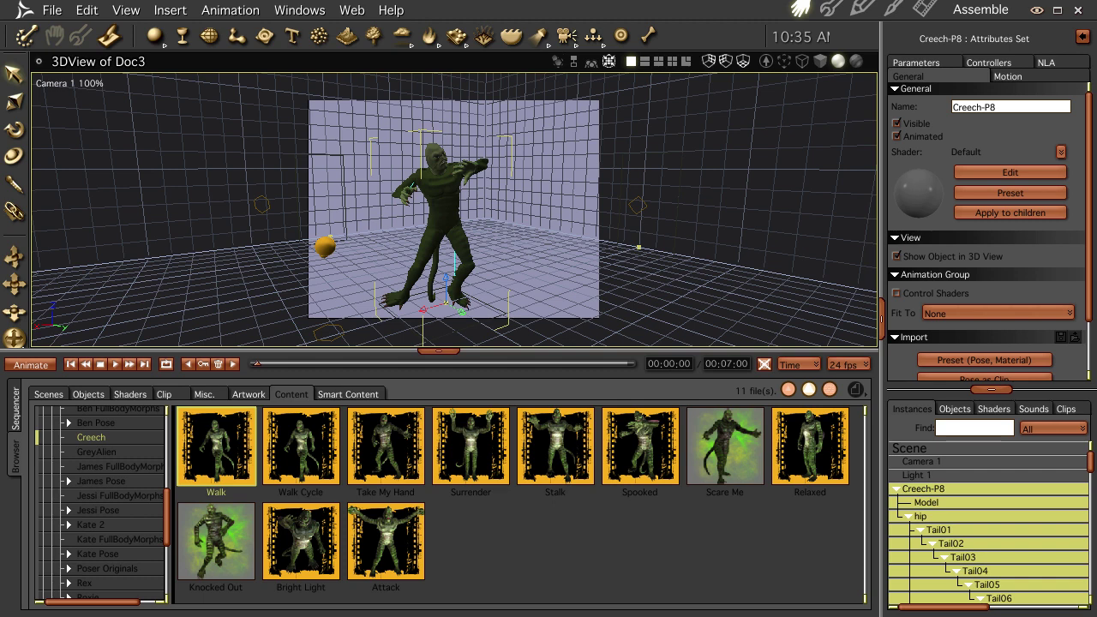
Apply the Scare Me pose to the Creech-P8 figure from the content browser, turning its limits off.
{"action": "double_click", "coordinate": [723, 446]}
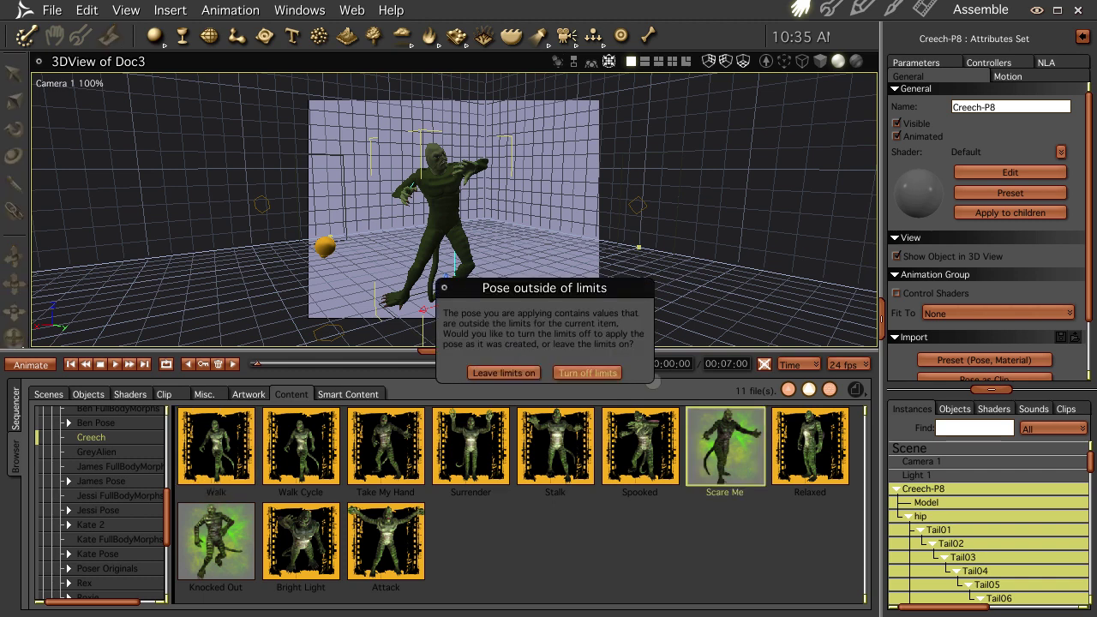
{"action": "left_click", "coordinate": [587, 372]}
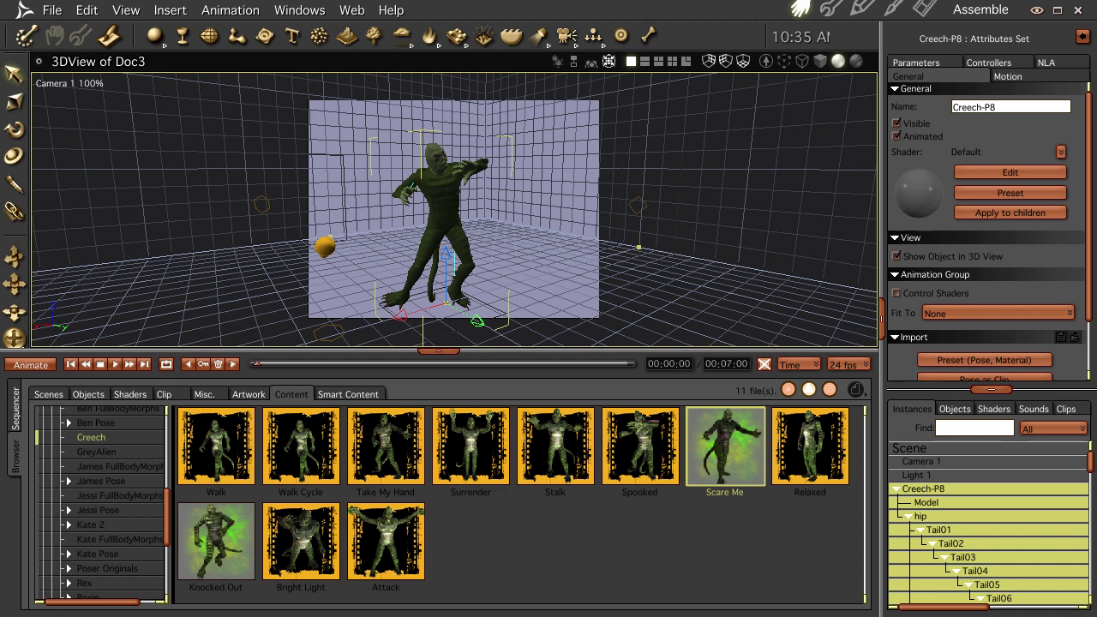
{"action": "left_click_drag", "start_coordinate": [438, 350], "coordinate": [437, 366]}
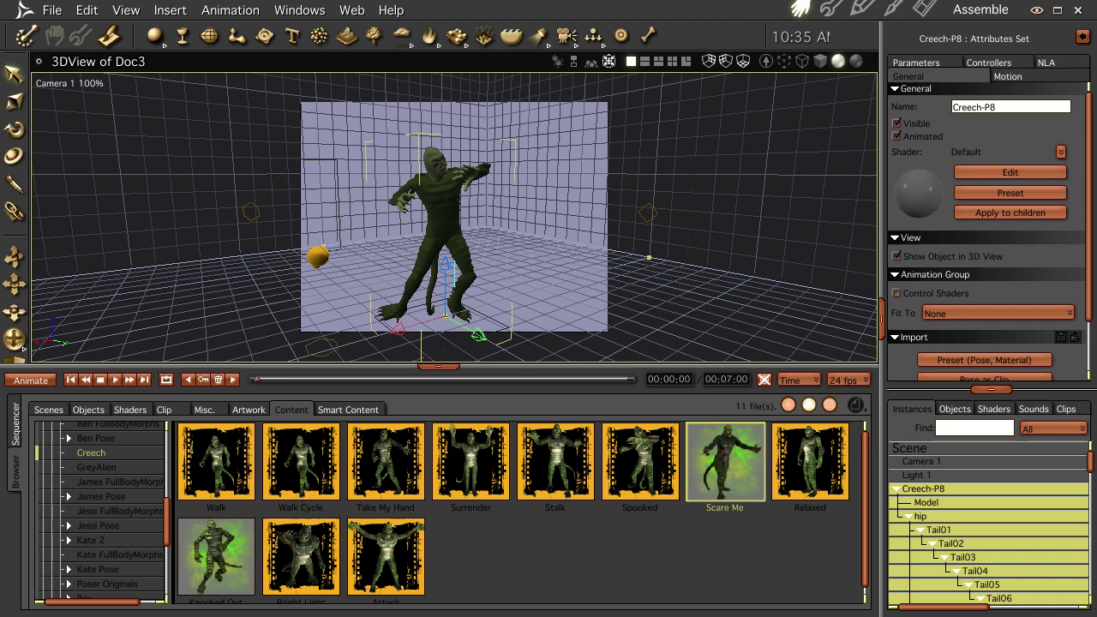
{"action": "double_click", "coordinate": [725, 462]}
{"action": "left_click", "coordinate": [587, 373]}
Apply the Attack pose to the Creech-P8 figure with limits turned off, and render the scene.
{"action": "double_click", "coordinate": [385, 557]}
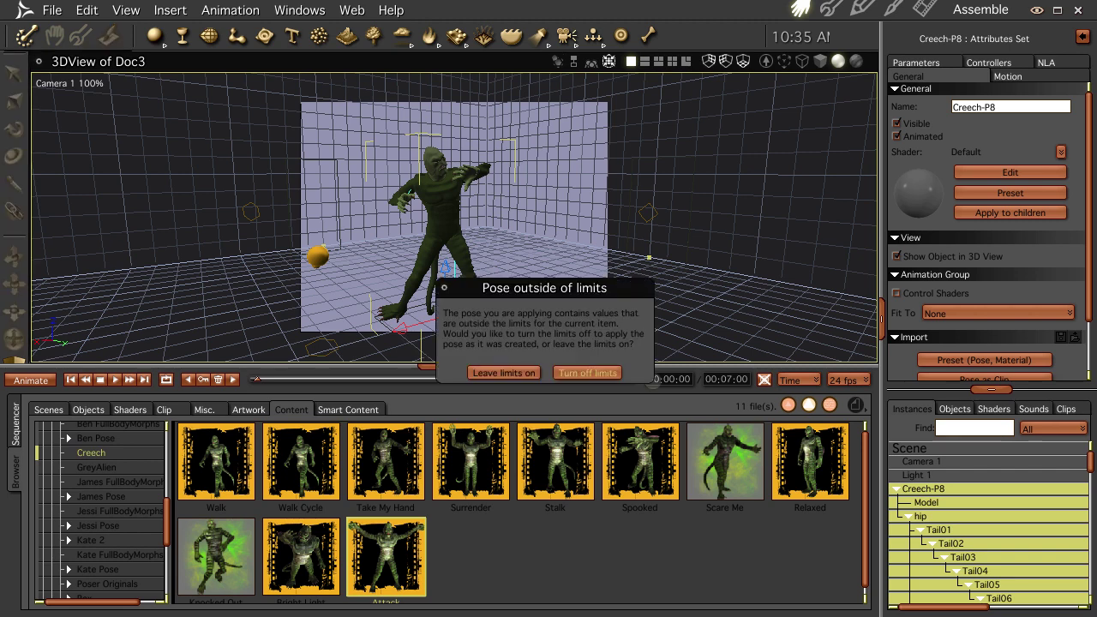
{"action": "left_click", "coordinate": [587, 372]}
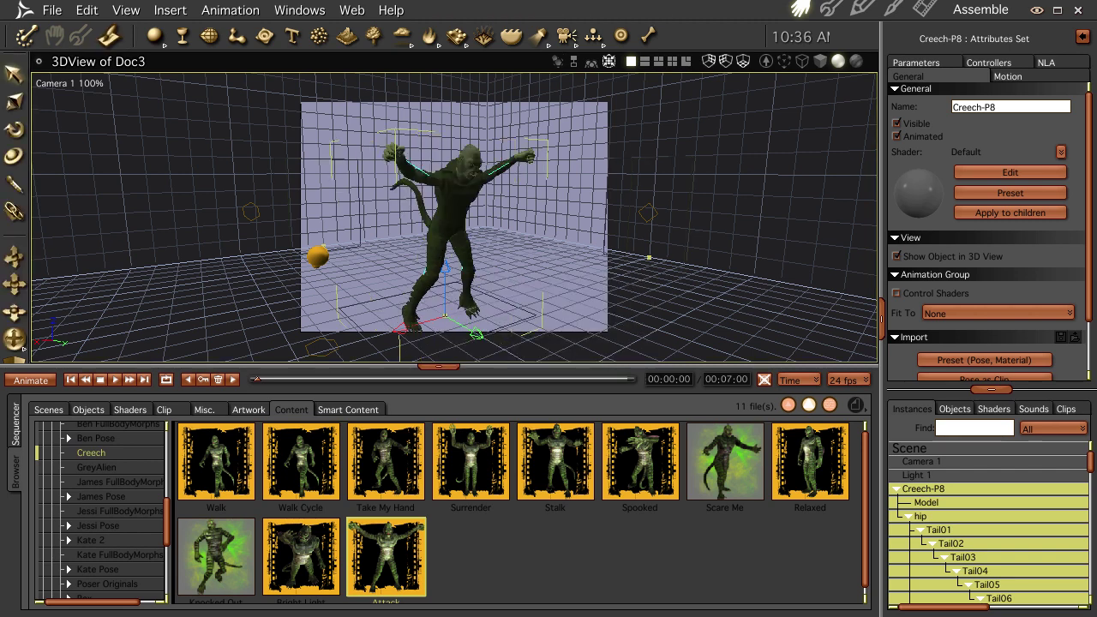
{"action": "key", "text": "ctrl+r"}
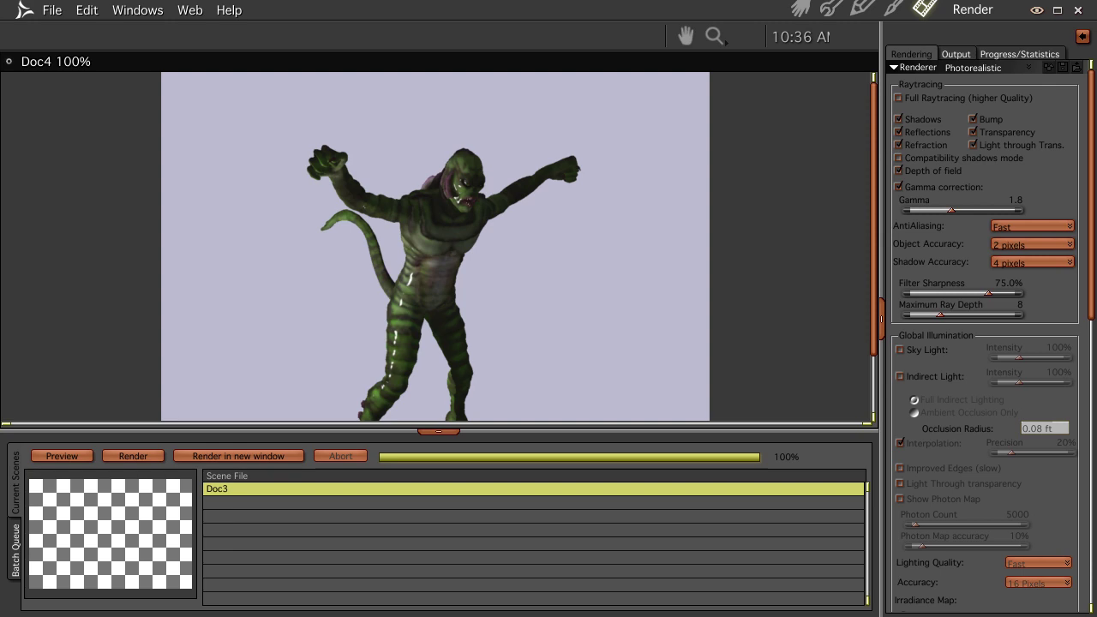
Return to the Assemble room and delete the Creech-P8 figure from the scene.
{"action": "left_click", "coordinate": [799, 9]}
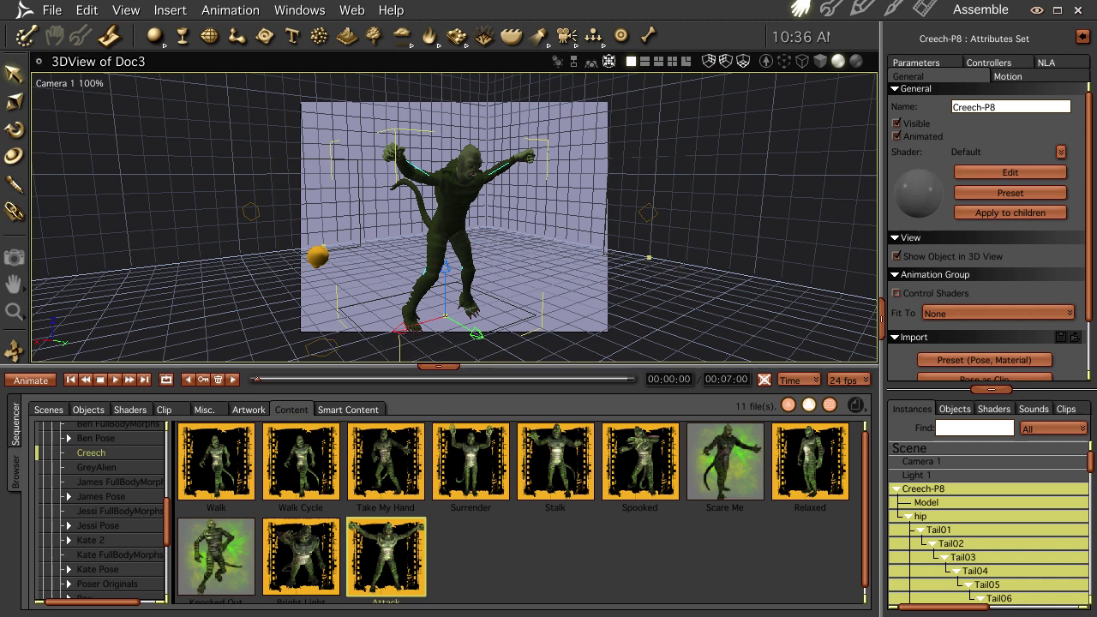
{"action": "left_click", "coordinate": [920, 517]}
{"action": "left_click", "coordinate": [922, 490]}
{"action": "key", "text": "Delete"}
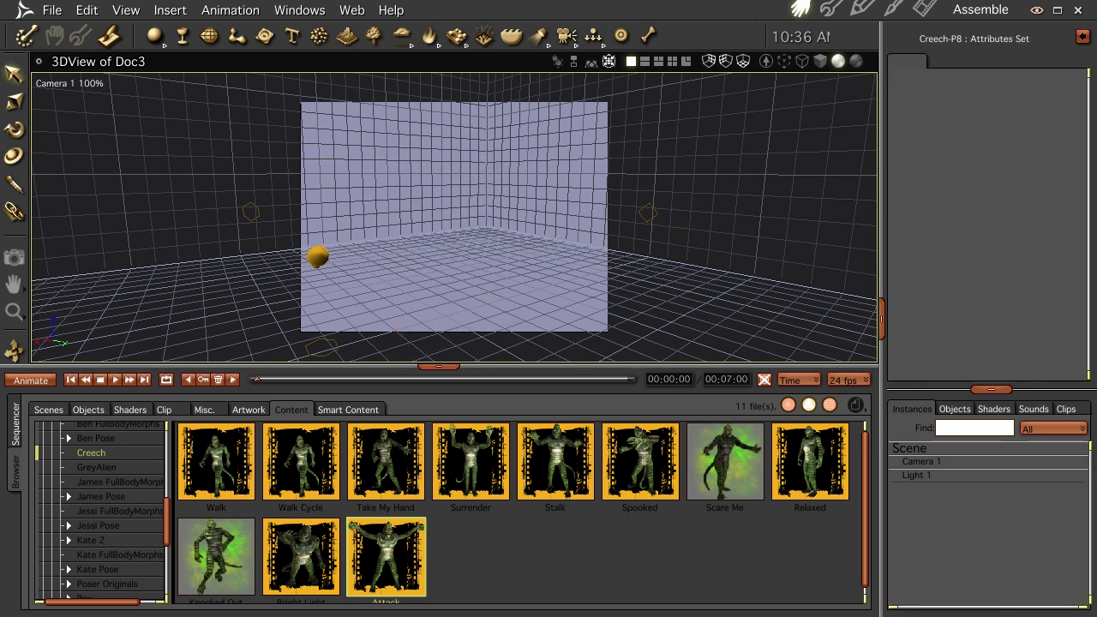
Enlarge the content browser, collapse Poses and expand Figures > People in the Poser 10 Content Runtime.
{"action": "left_click_drag", "start_coordinate": [438, 366], "coordinate": [438, 121]}
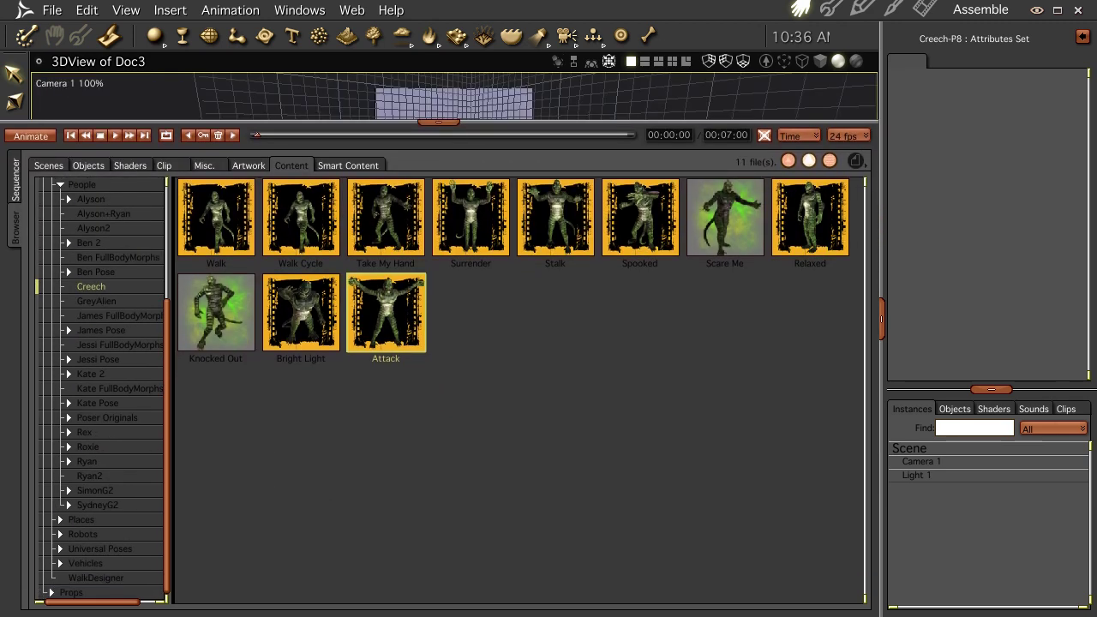
{"action": "scroll", "coordinate": [100, 385], "scroll_direction": "up", "scroll_amount": 4}
{"action": "left_click", "coordinate": [43, 212]}
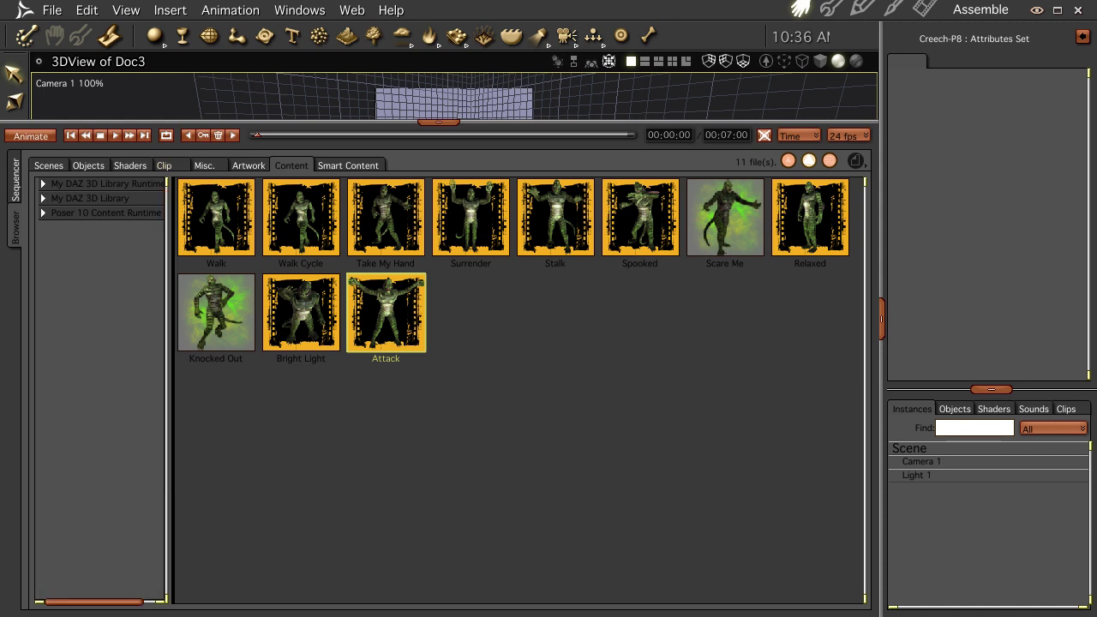
{"action": "left_click", "coordinate": [43, 212]}
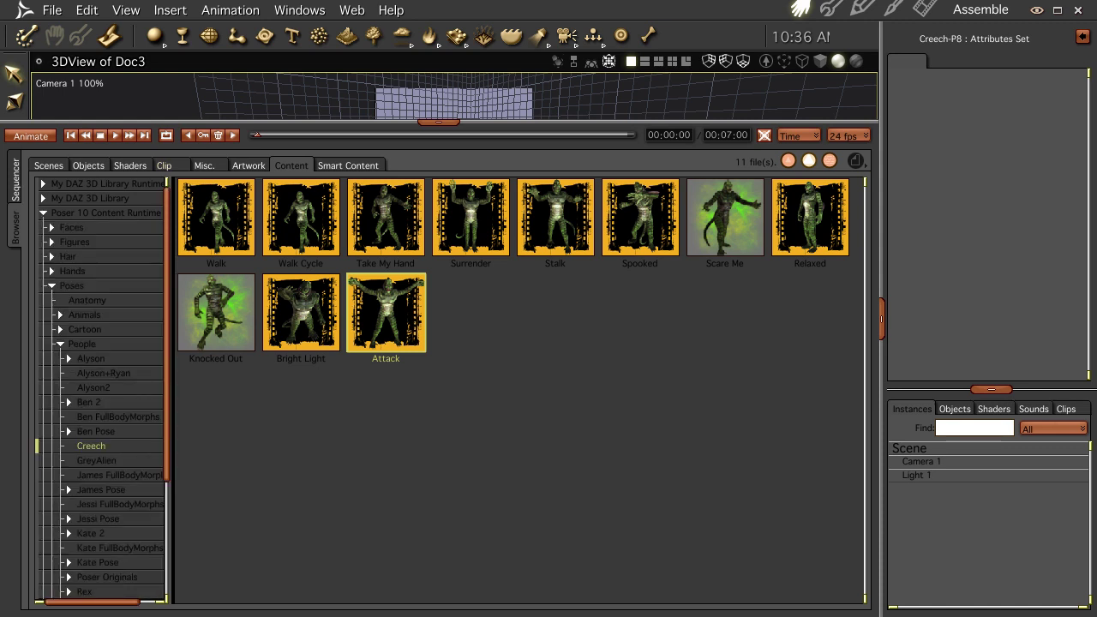
{"action": "left_click", "coordinate": [51, 285]}
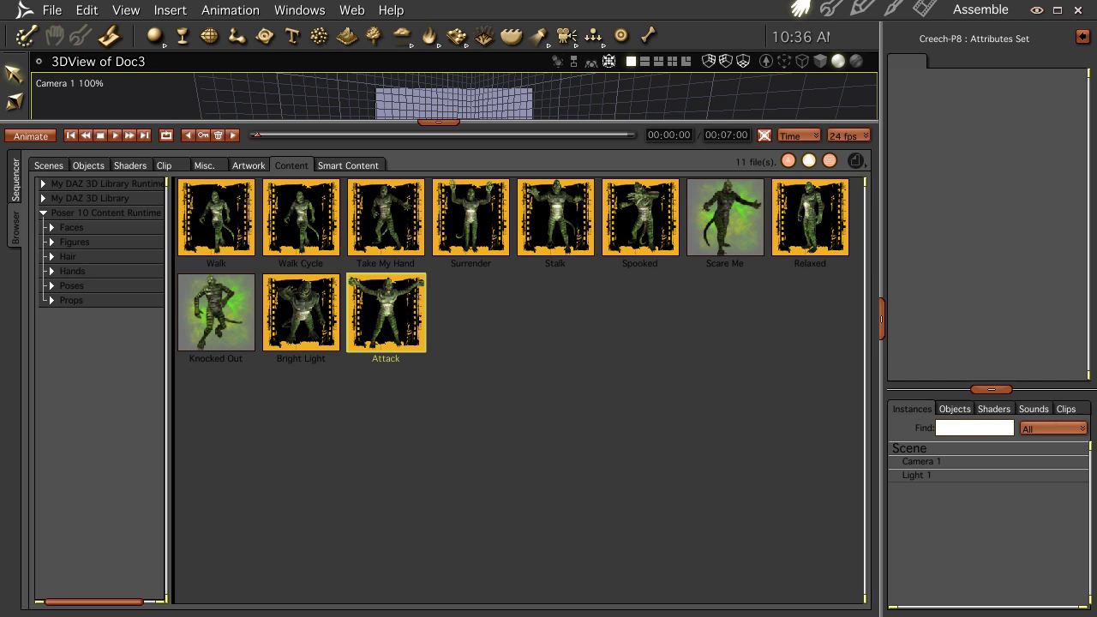
{"action": "left_click", "coordinate": [51, 242]}
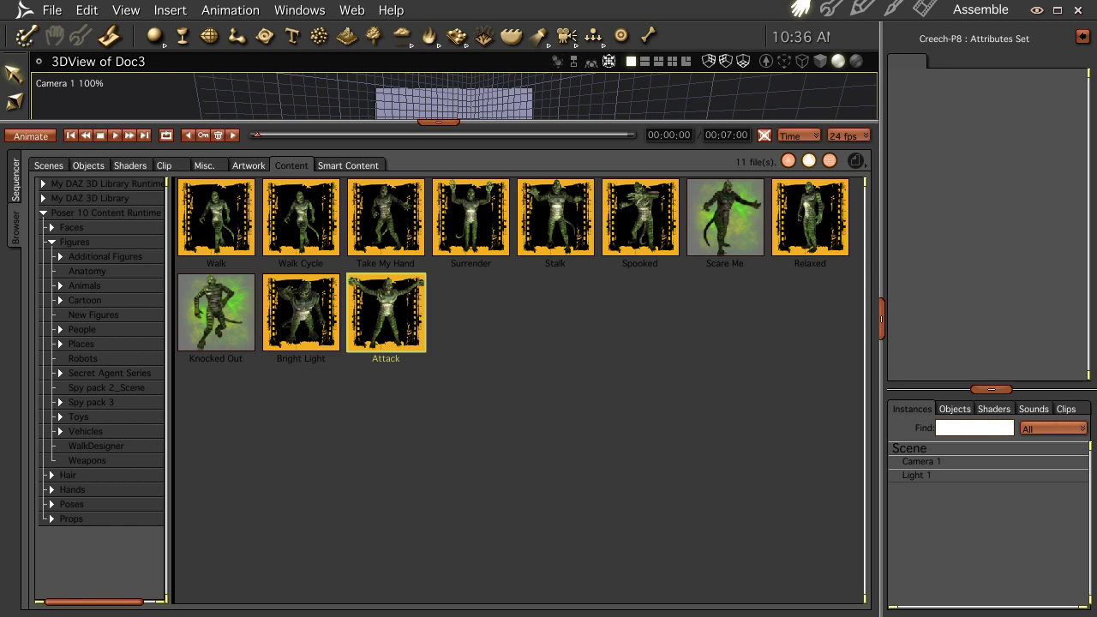
{"action": "left_click", "coordinate": [60, 329]}
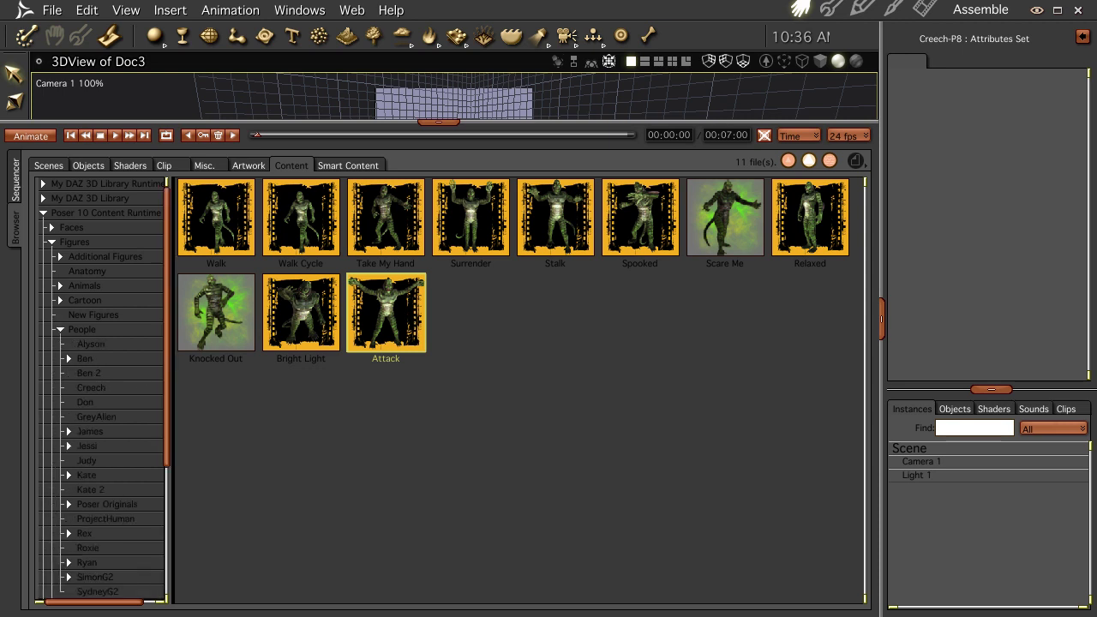
Load the SydneyG2 figure from the SydneyG2 folder into the scene.
{"action": "scroll", "coordinate": [103, 385], "scroll_direction": "down", "scroll_amount": 4}
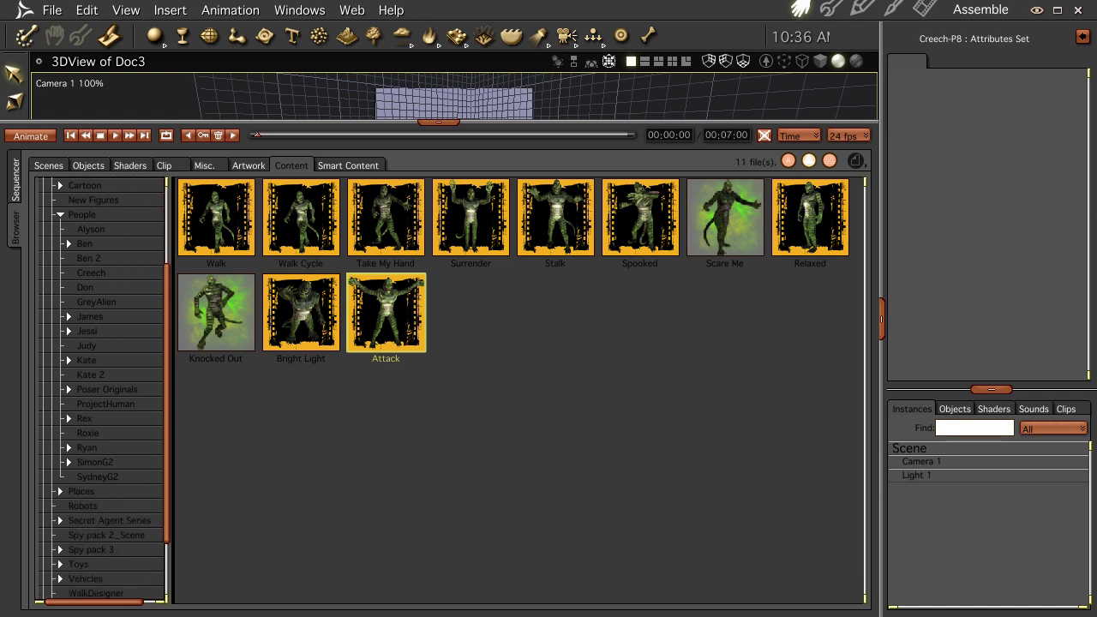
{"action": "left_click", "coordinate": [98, 476]}
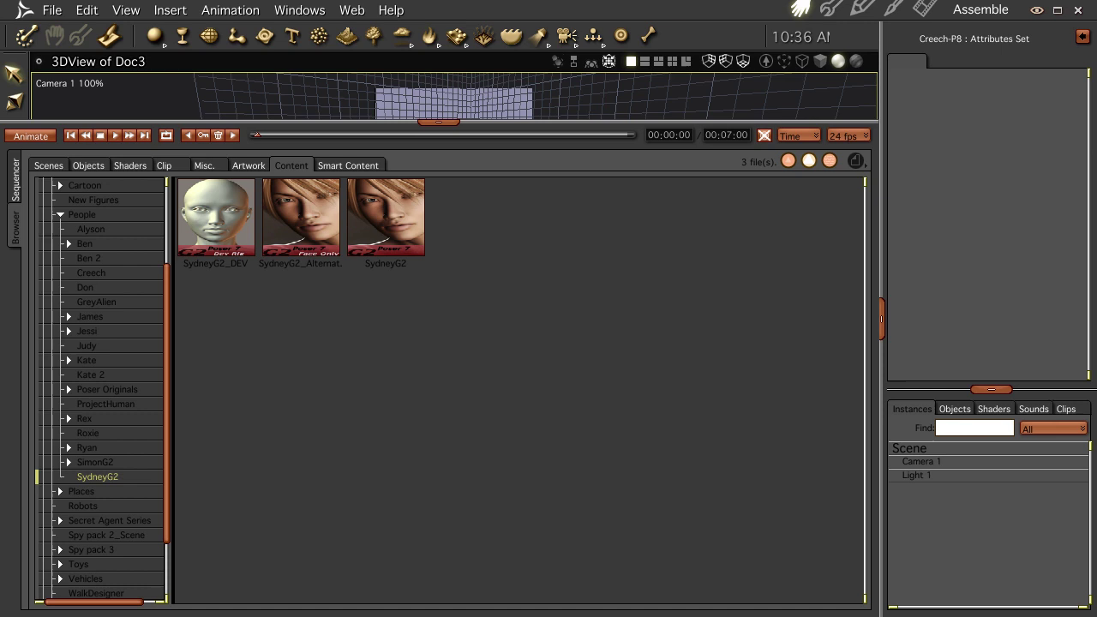
{"action": "double_click", "coordinate": [386, 217]}
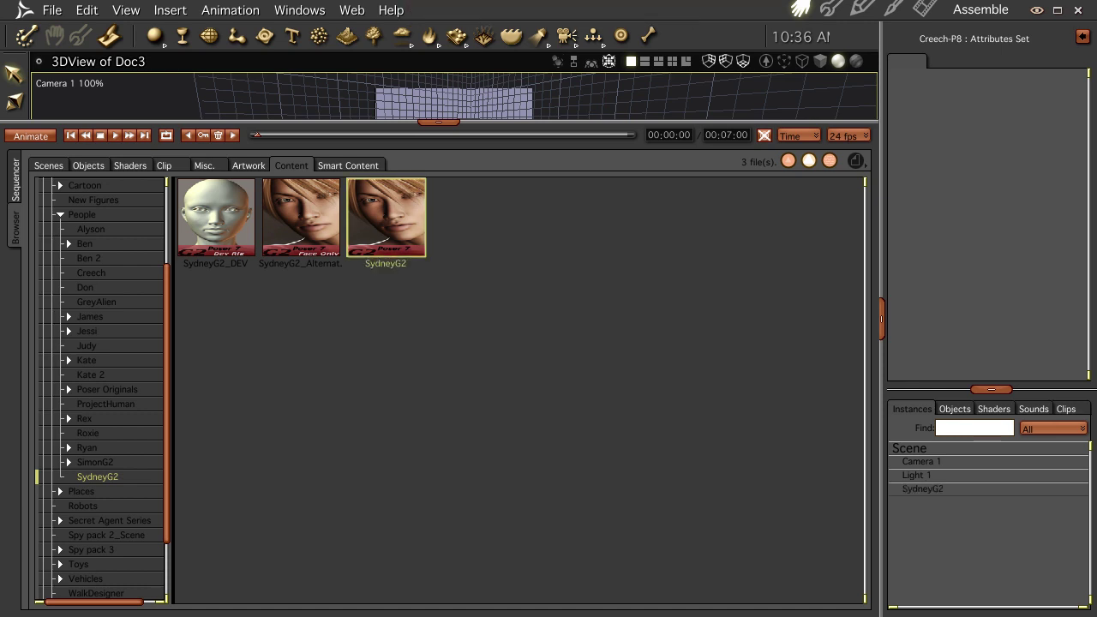
{"action": "left_click", "coordinate": [587, 372]}
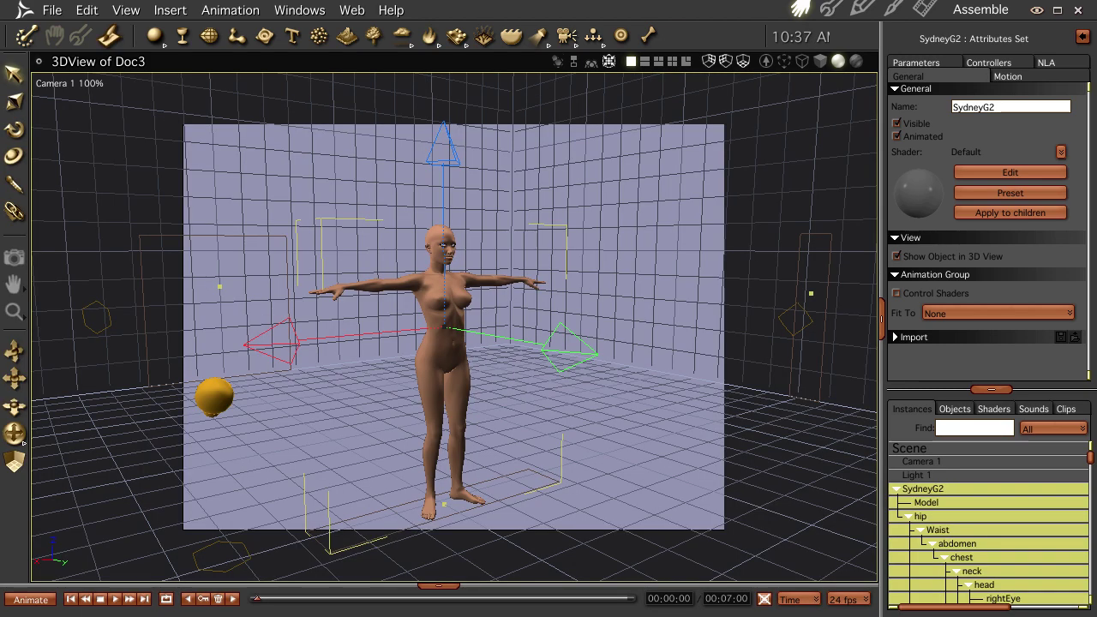
Look through the SydneyG2 figure's pose and body morph parameters down to Mesomorph.
{"action": "left_click", "coordinate": [916, 63]}
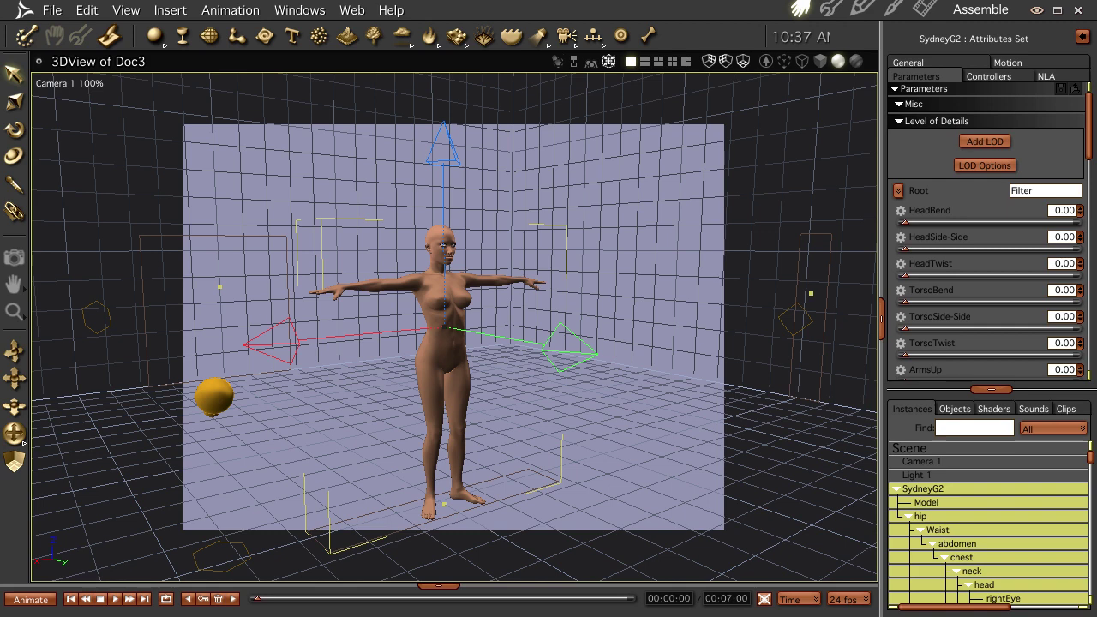
{"action": "scroll", "coordinate": [989, 231], "scroll_direction": "down", "scroll_amount": 10}
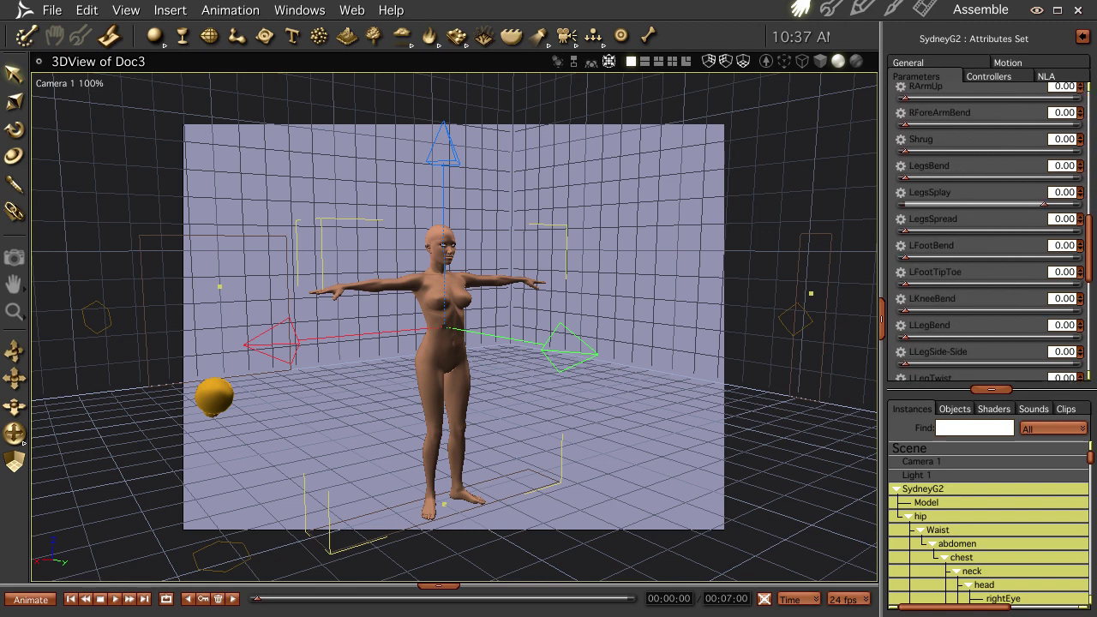
{"action": "scroll", "coordinate": [994, 231], "scroll_direction": "down", "scroll_amount": 10}
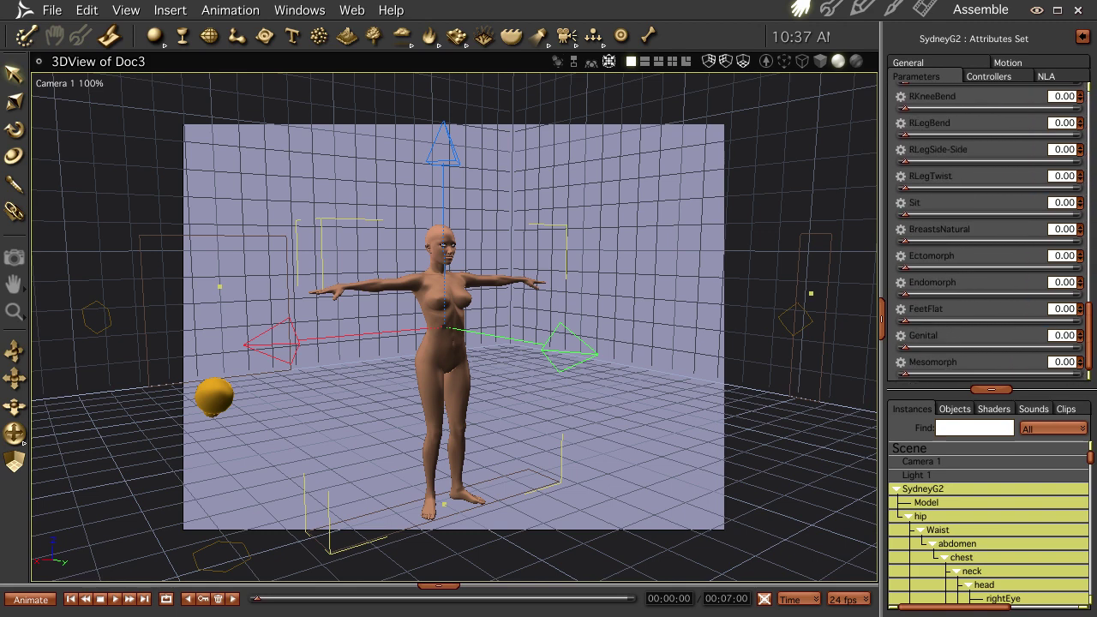
{"action": "mouse_move", "coordinate": [904, 373]}
{"action": "left_mouse_down"}
{"action": "mouse_move", "coordinate": [1076, 373]}
{"action": "mouse_move", "coordinate": [903, 373]}
{"action": "left_mouse_up"}
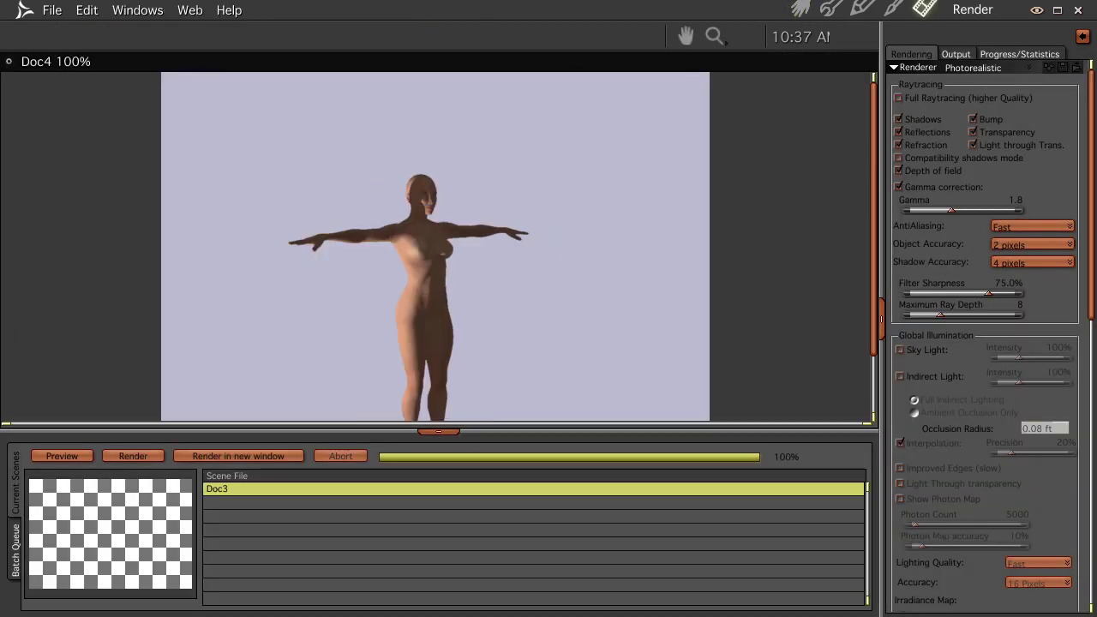
Move Light 1 in front of the SydneyG2 figure's legs and render the scene.
{"action": "left_click", "coordinate": [801, 8]}
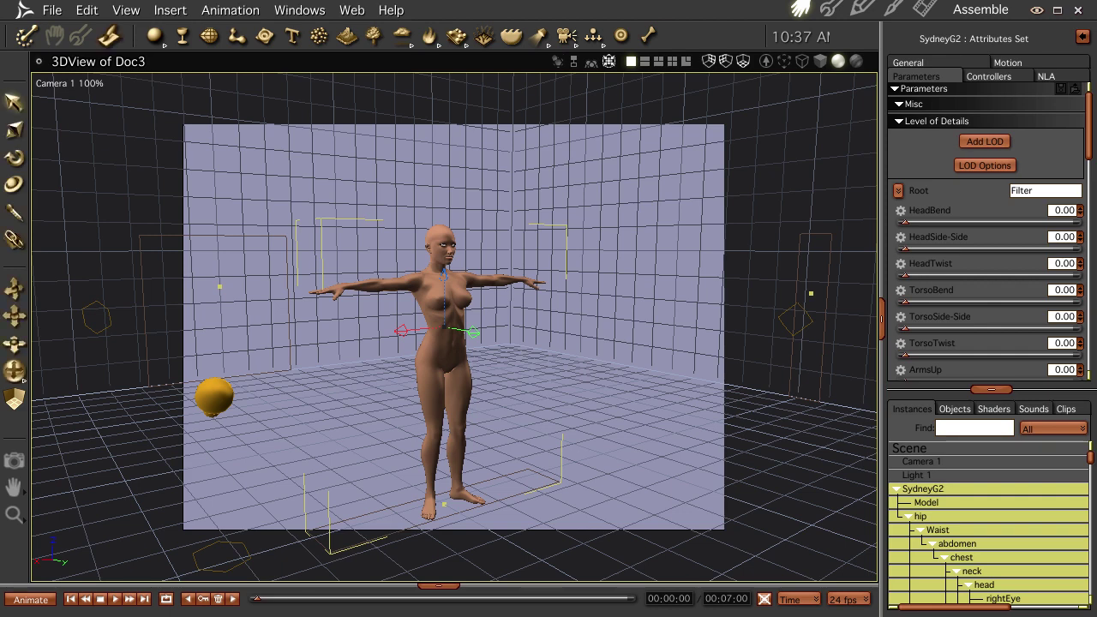
{"action": "left_click", "coordinate": [917, 475]}
{"action": "left_click_drag", "start_coordinate": [228, 405], "coordinate": [306, 458]}
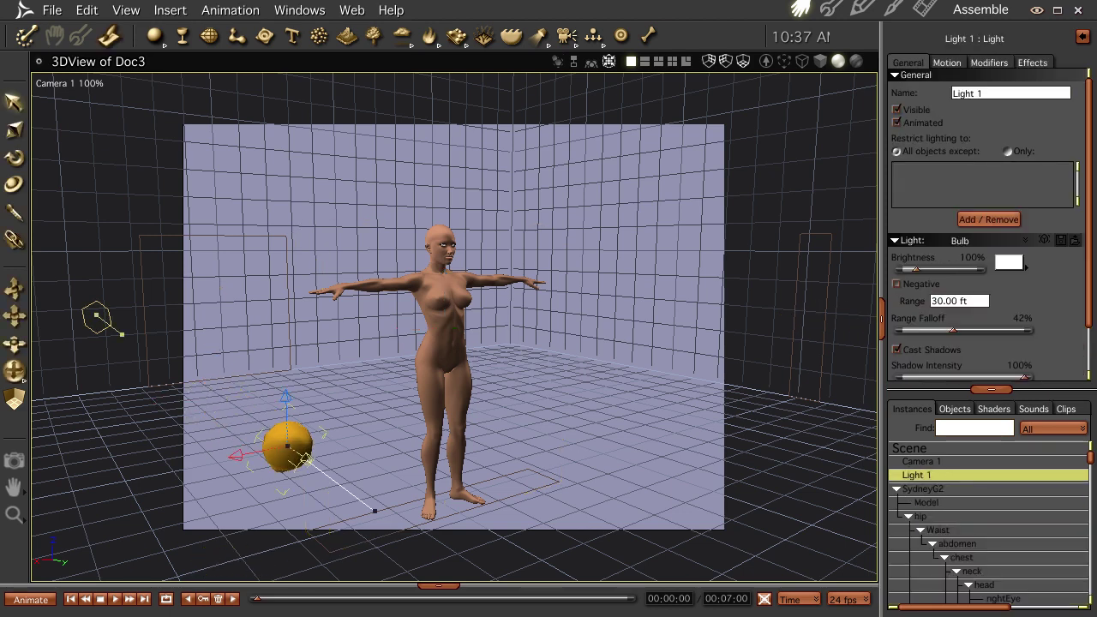
{"action": "left_click_drag", "start_coordinate": [237, 457], "coordinate": [383, 425]}
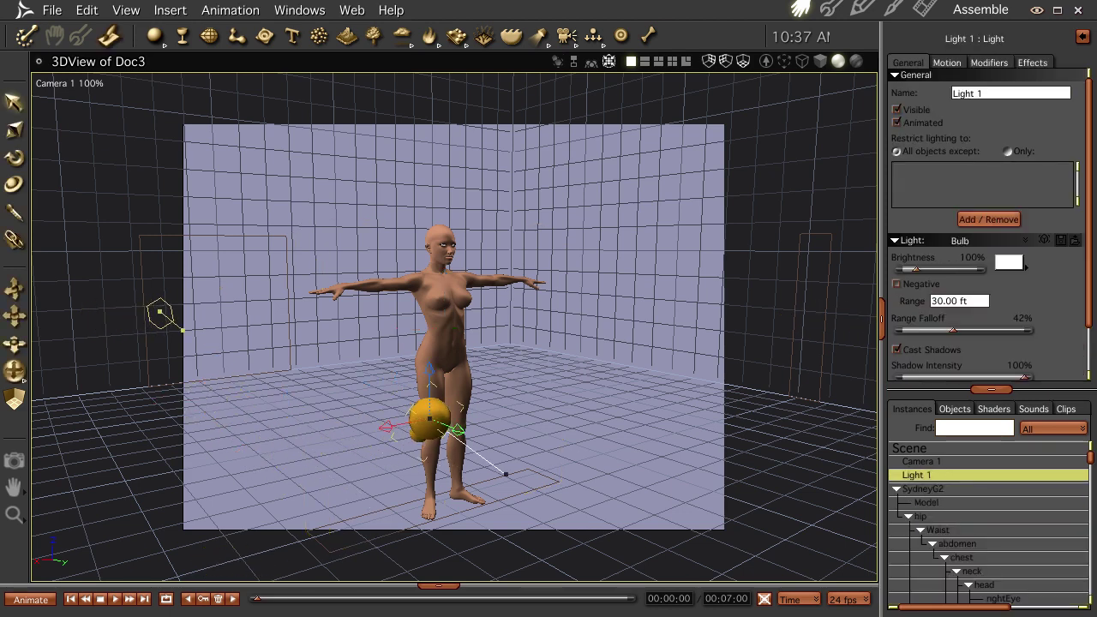
{"action": "left_click", "coordinate": [924, 8]}
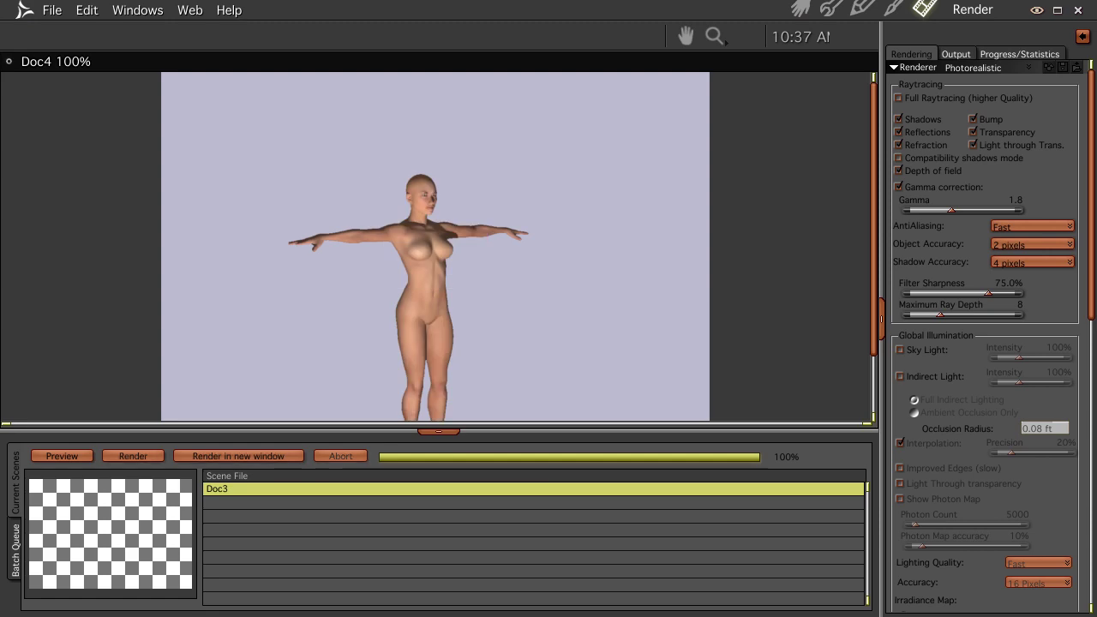
Enlarge the render view and turn gamma correction off and back on to compare the rendered figure.
{"action": "left_click", "coordinate": [799, 8]}
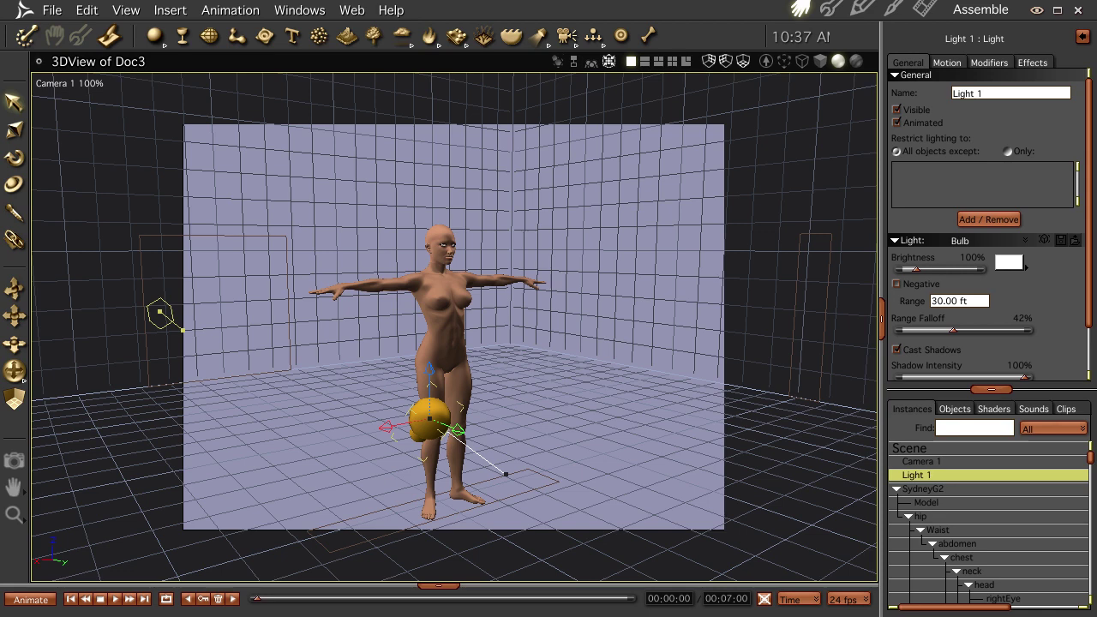
{"action": "left_click", "coordinate": [924, 9]}
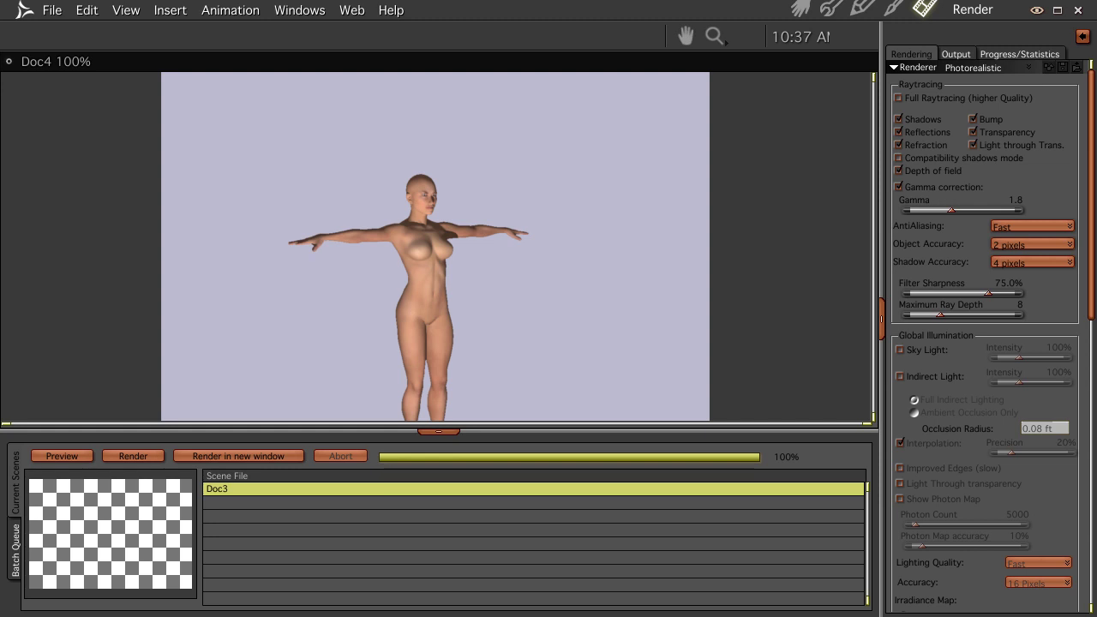
{"action": "left_click", "coordinate": [439, 432]}
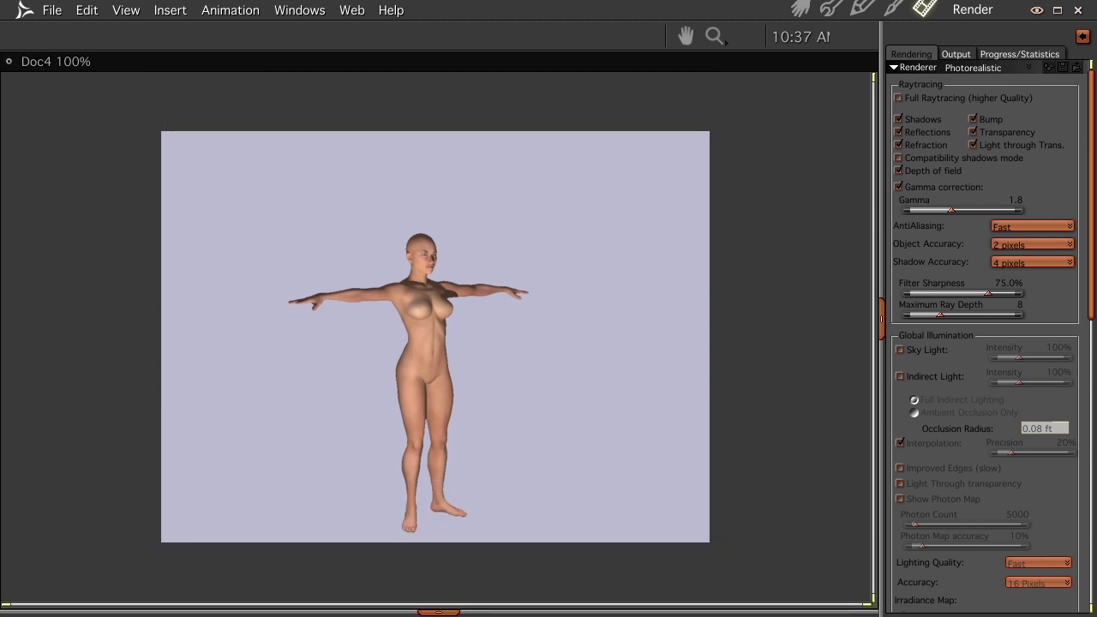
{"action": "left_click", "coordinate": [898, 187]}
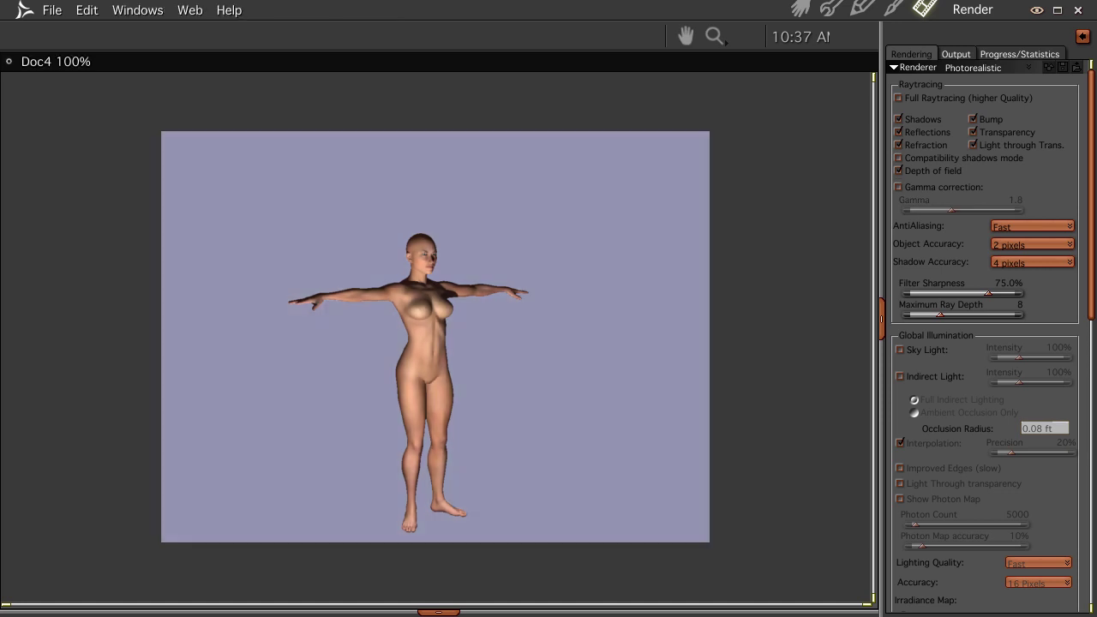
{"action": "left_click", "coordinate": [898, 187]}
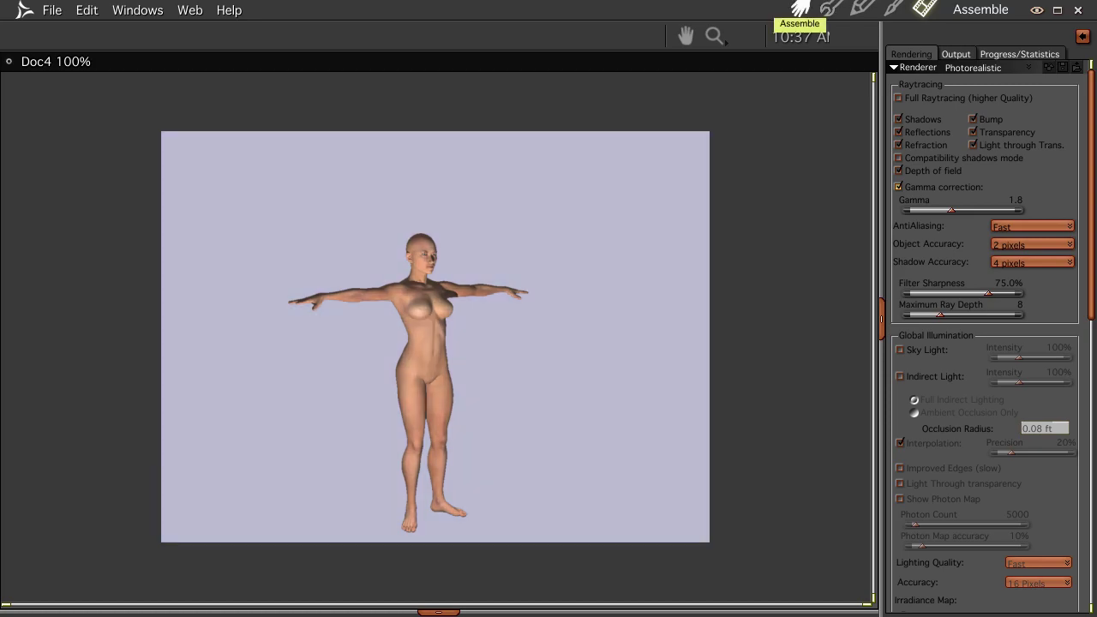
Move Camera 1 closer to the SydneyG2 figure in the Assemble room.
{"action": "left_click", "coordinate": [800, 9]}
{"action": "left_click", "coordinate": [14, 344]}
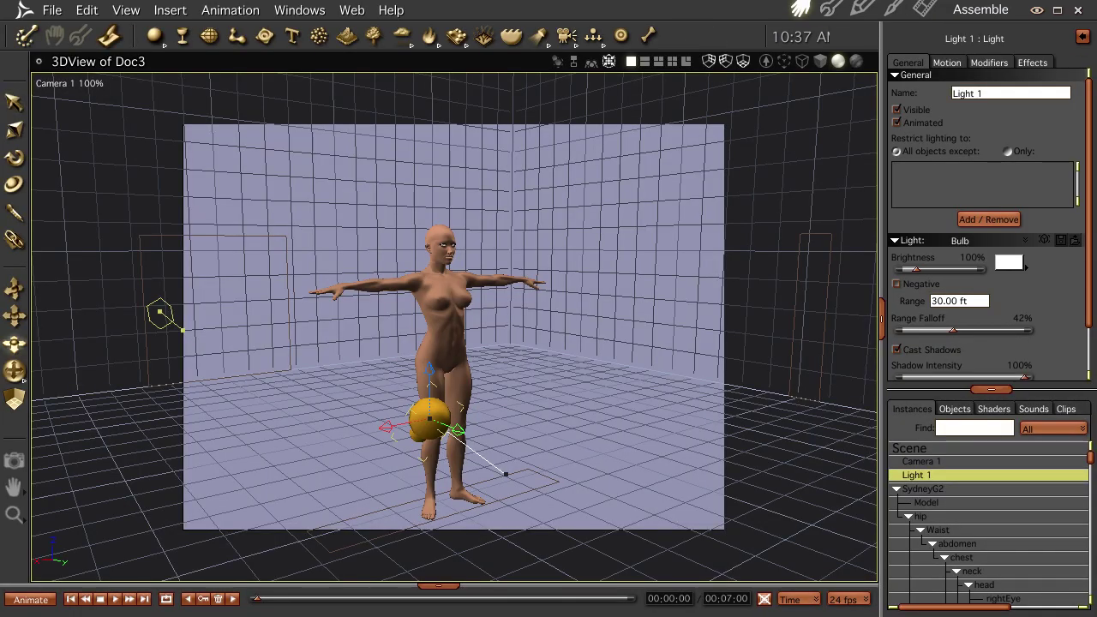
{"action": "left_click_drag", "start_coordinate": [454, 343], "coordinate": [462, 300]}
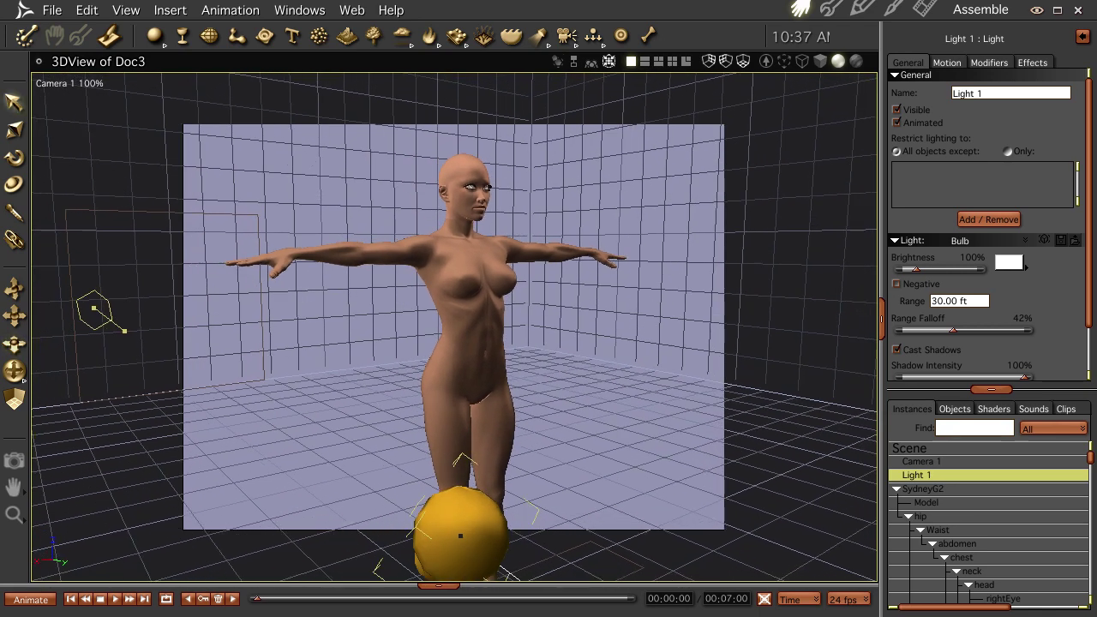
Render the closer view with a gamma of 2.3, and set the gamma back to 1.8.
{"action": "left_click", "coordinate": [924, 8]}
{"action": "left_click_drag", "start_coordinate": [950, 210], "coordinate": [978, 210]}
{"action": "left_click", "coordinate": [133, 609]}
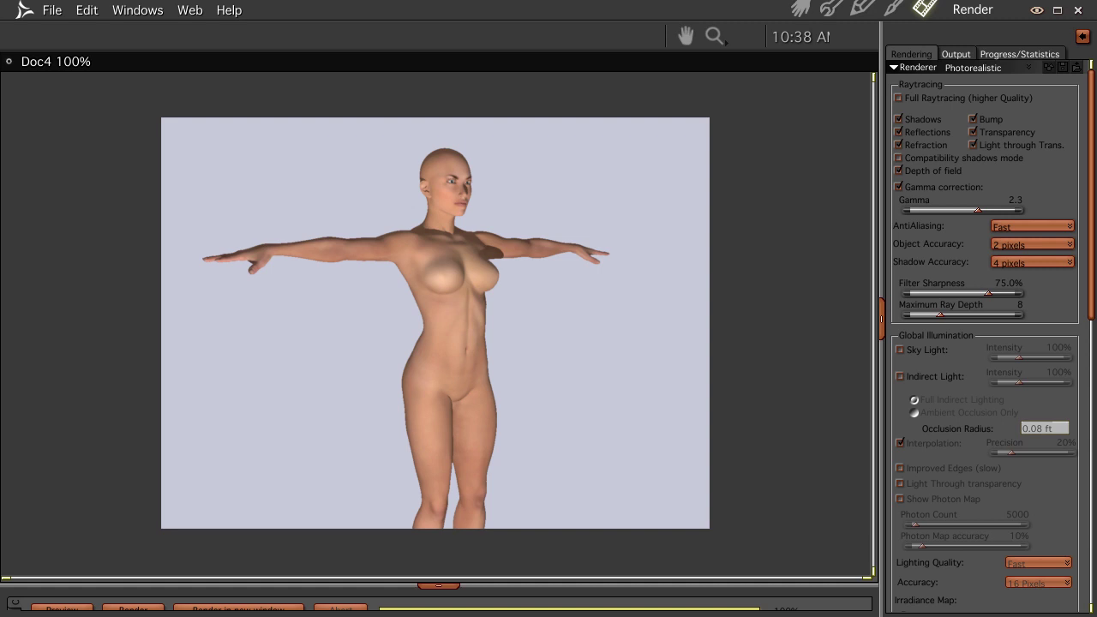
{"action": "left_click_drag", "start_coordinate": [977, 210], "coordinate": [950, 210]}
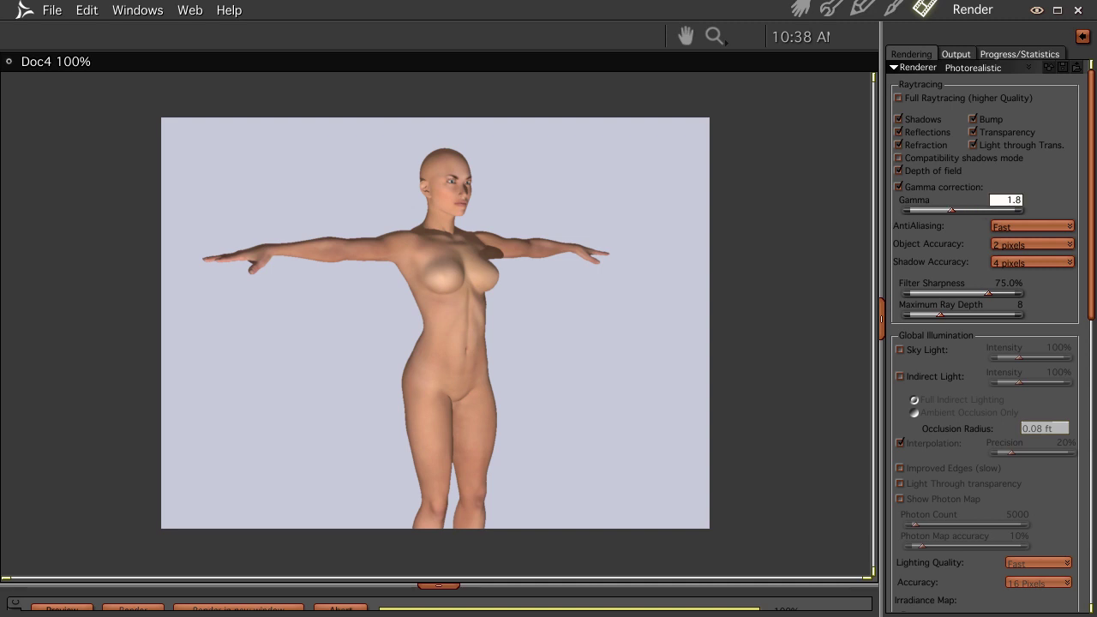
Select the SydneyG2 figure's head in the Assemble room and set its SmileSmall morph to 0.81.
{"action": "left_click", "coordinate": [799, 9]}
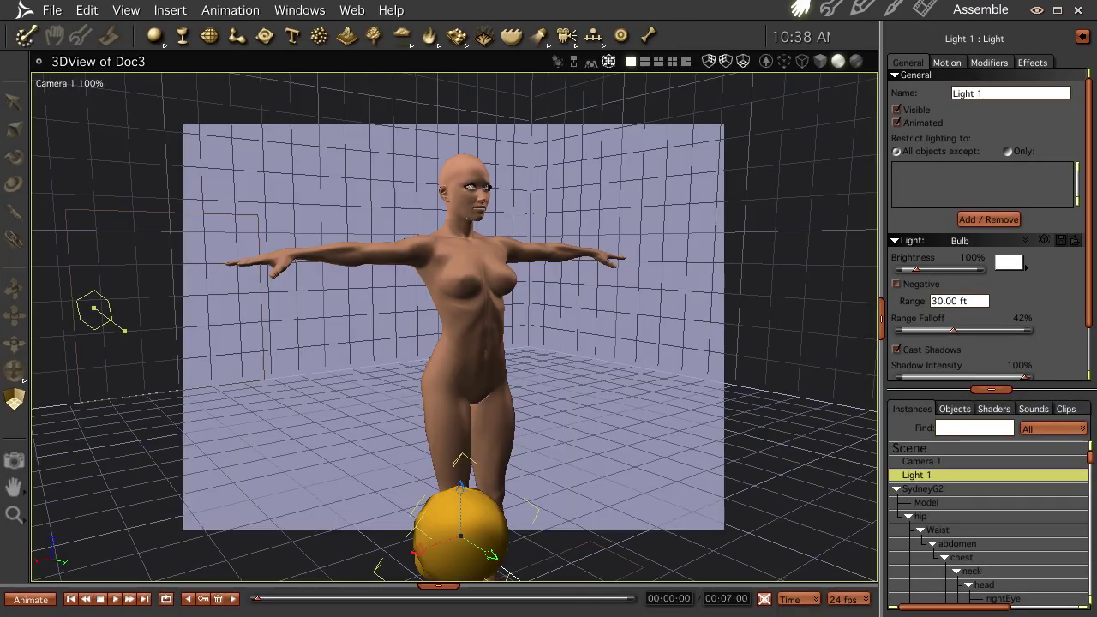
{"action": "middle_click_drag", "start_coordinate": [454, 326], "coordinate": [479, 332]}
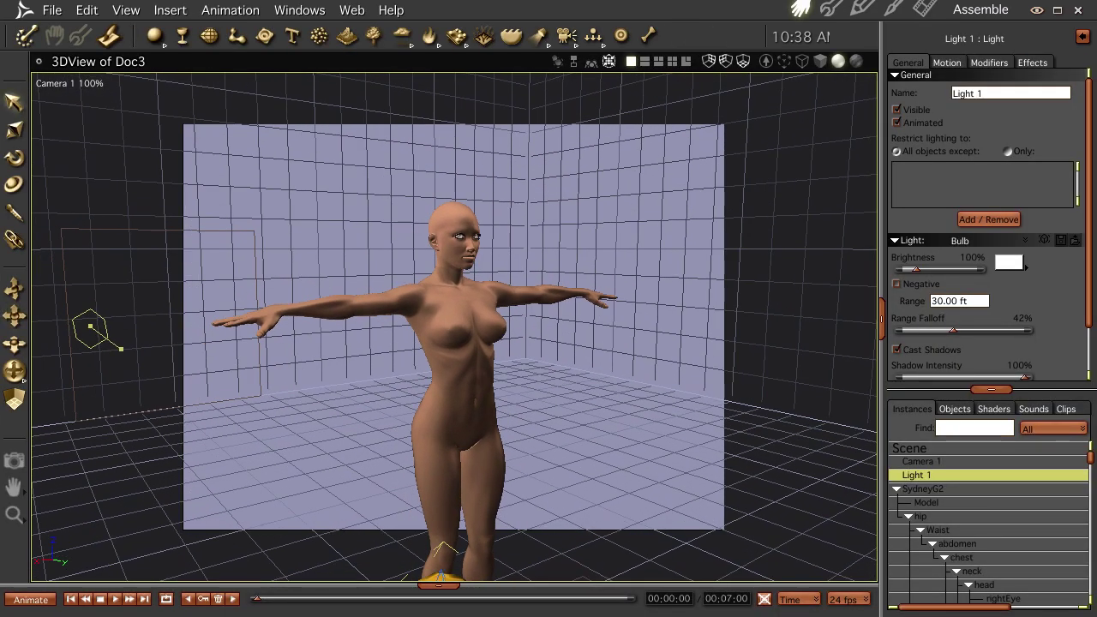
{"action": "left_click", "coordinate": [454, 230]}
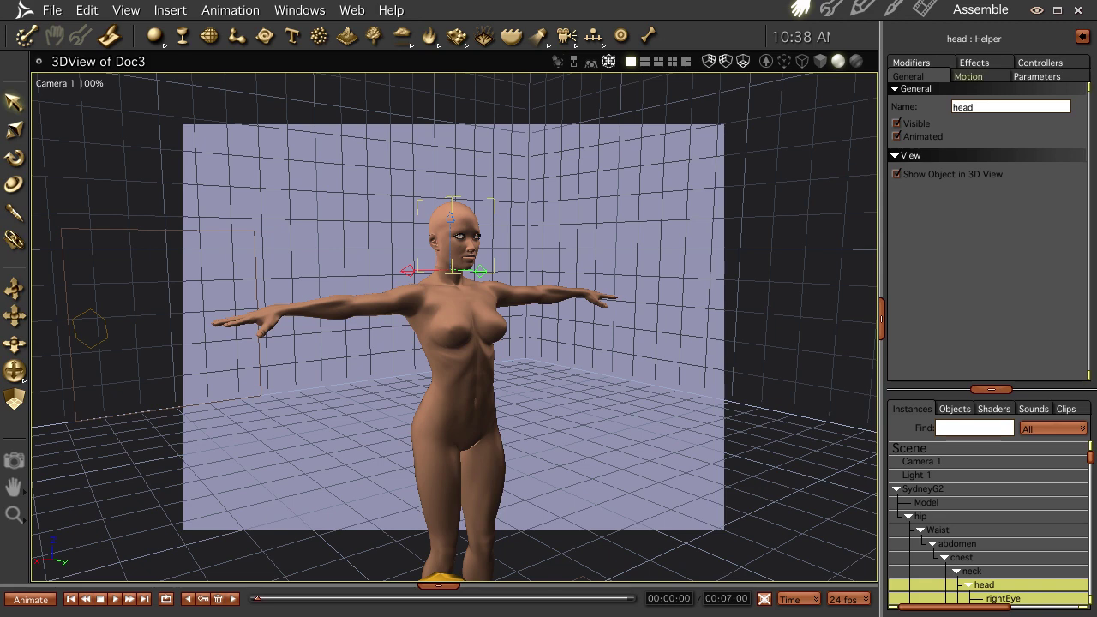
{"action": "left_click", "coordinate": [1036, 76]}
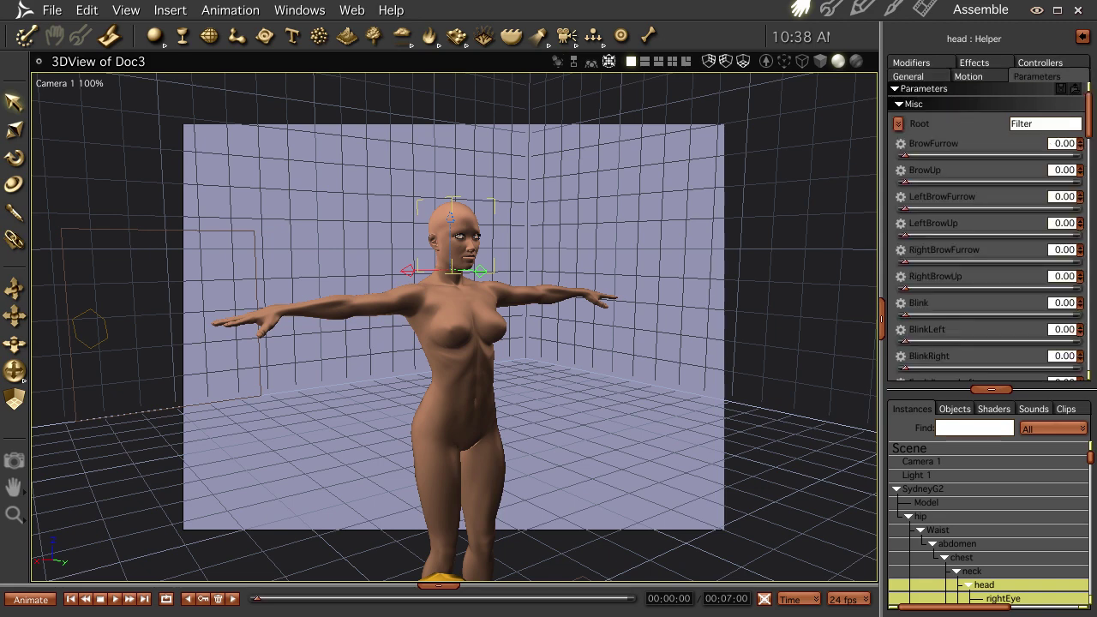
{"action": "scroll", "coordinate": [990, 231], "scroll_direction": "down", "scroll_amount": 10}
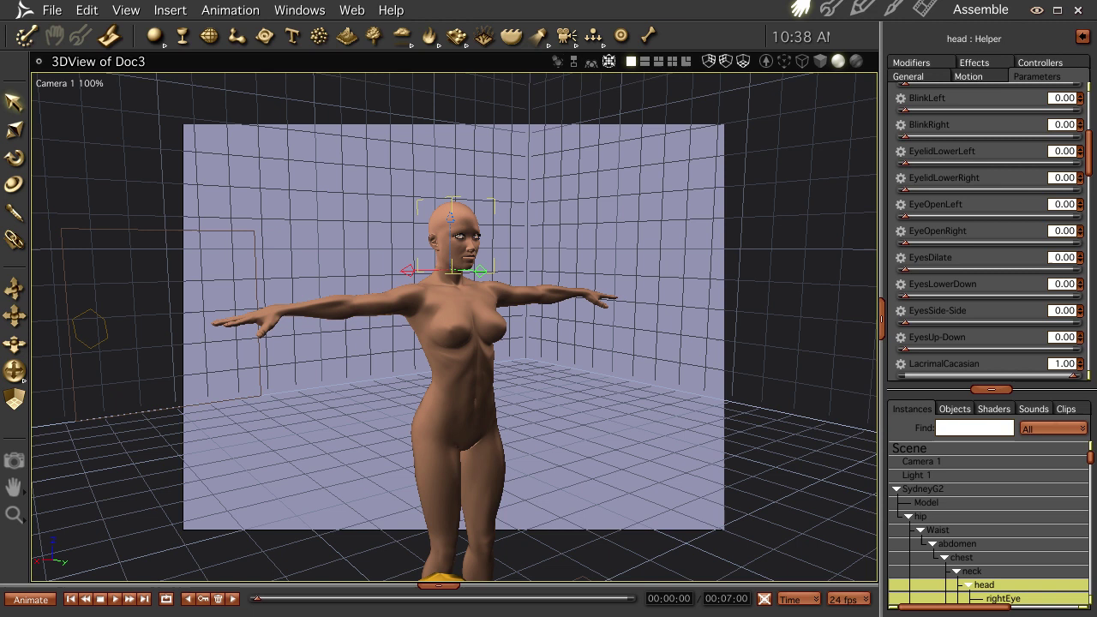
{"action": "scroll", "coordinate": [990, 231], "scroll_direction": "down", "scroll_amount": 8}
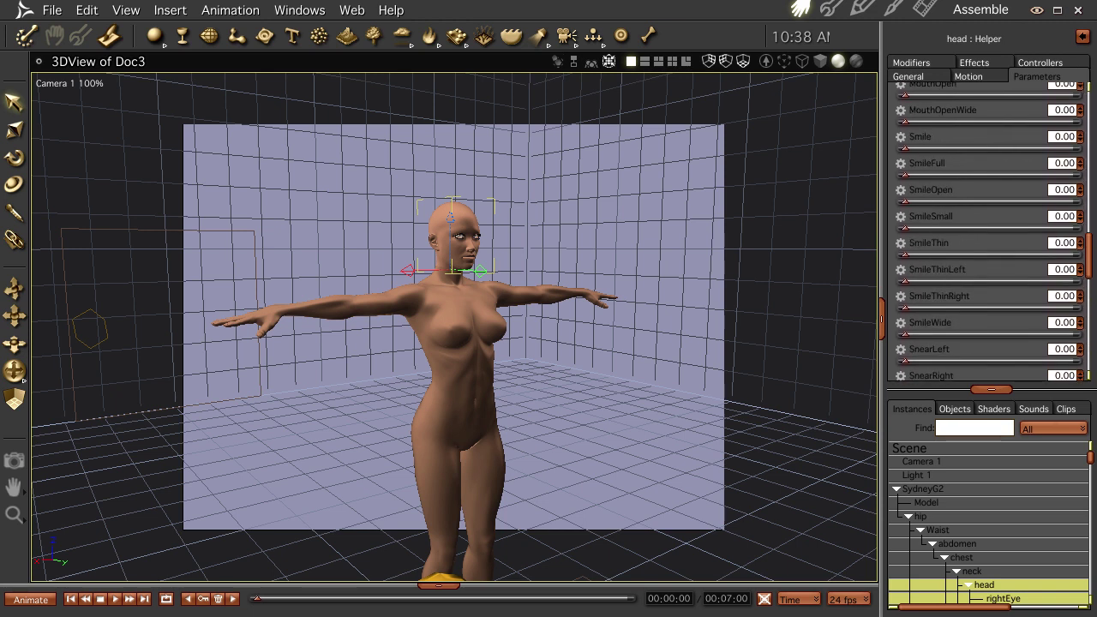
{"action": "left_click_drag", "start_coordinate": [903, 228], "coordinate": [1040, 228]}
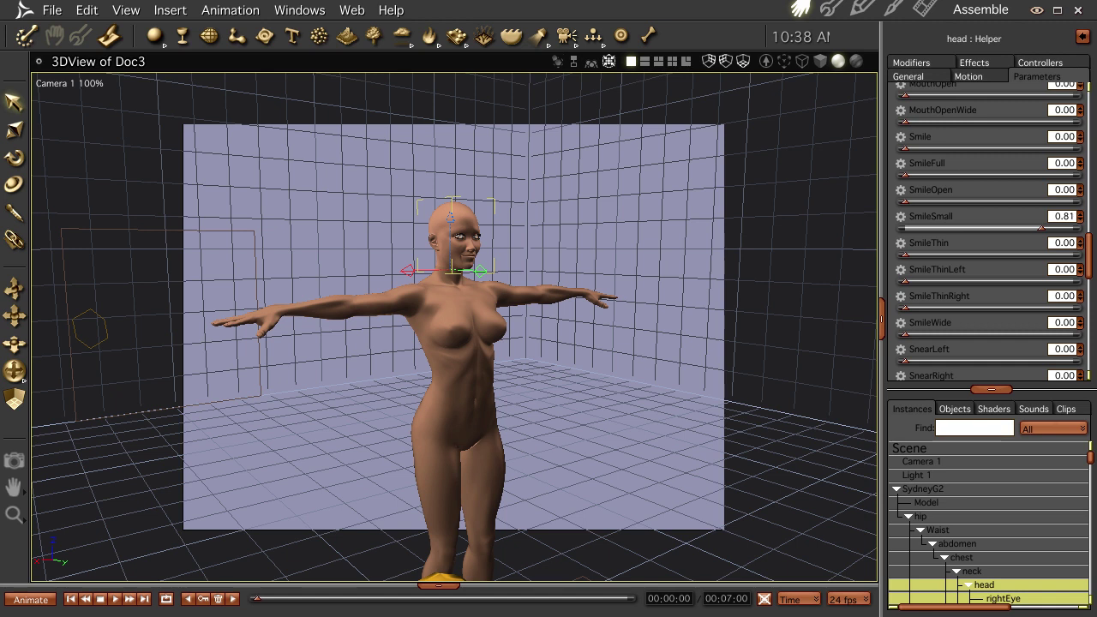
{"action": "mouse_move", "coordinate": [904, 122]}
{"action": "left_mouse_down"}
{"action": "mouse_move", "coordinate": [995, 122]}
{"action": "mouse_move", "coordinate": [914, 121]}
{"action": "mouse_move", "coordinate": [924, 121]}
{"action": "left_mouse_up"}
Set the head's Blink morph to 0.24 and render the scene.
{"action": "scroll", "coordinate": [993, 232], "scroll_direction": "up", "scroll_amount": 10}
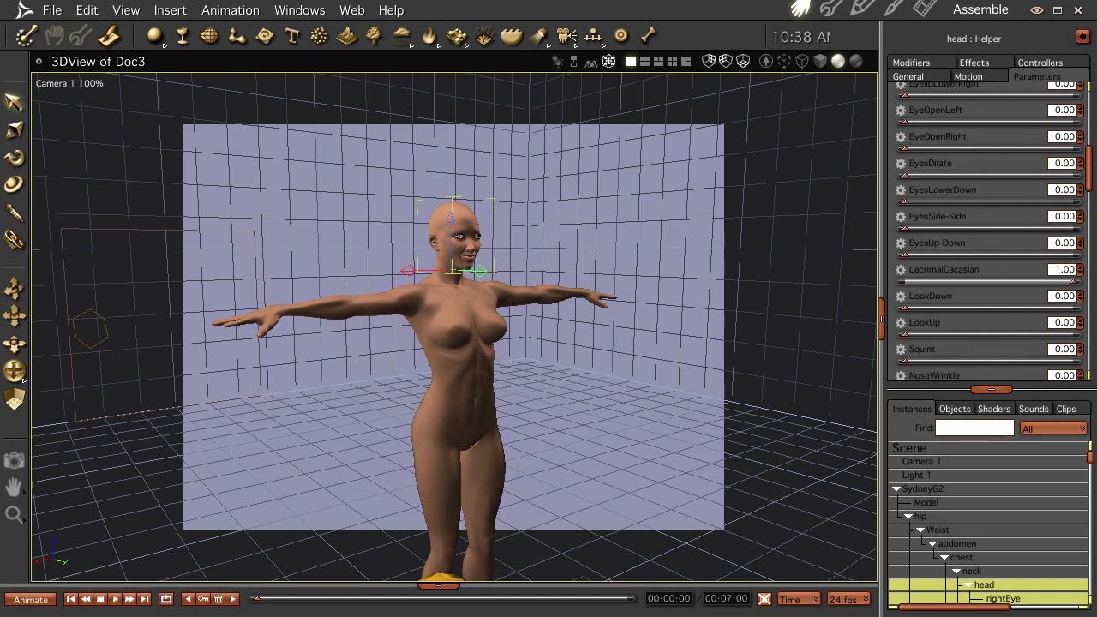
{"action": "scroll", "coordinate": [994, 231], "scroll_direction": "up", "scroll_amount": 8}
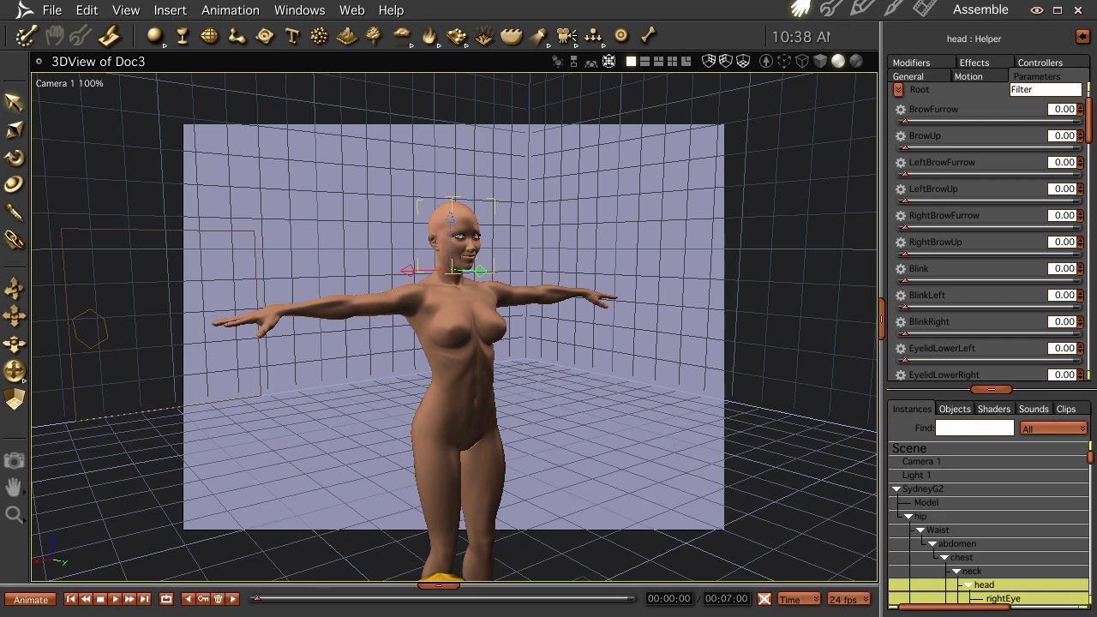
{"action": "left_click_drag", "start_coordinate": [904, 280], "coordinate": [944, 280]}
{"action": "key", "text": "ctrl+r"}
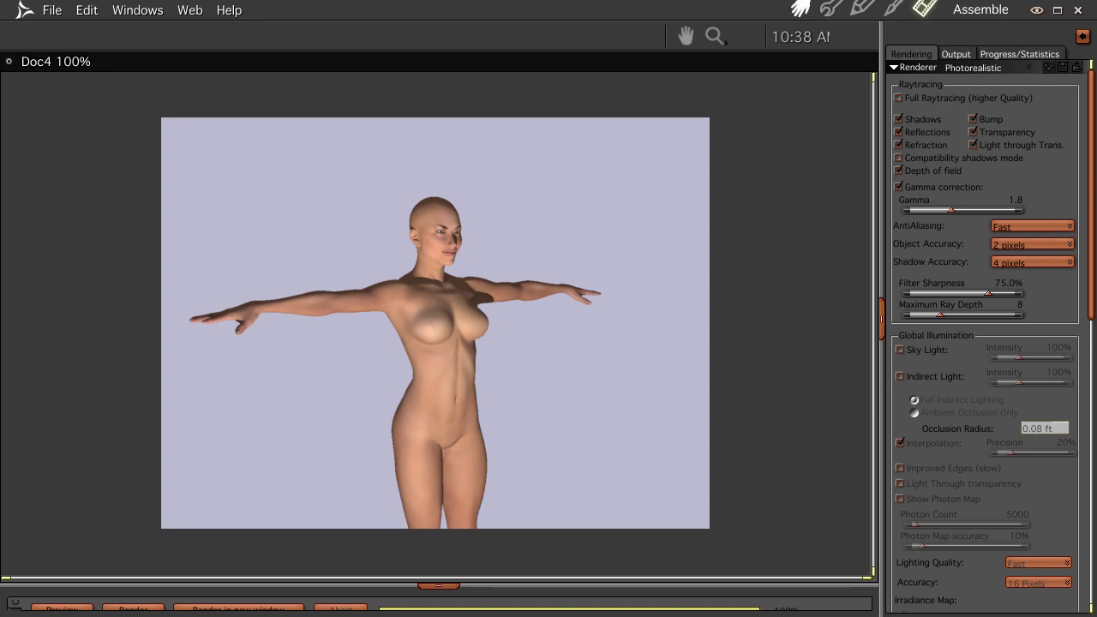
Bring Camera 1 in for a close-up of the SydneyG2 figure's face and render it.
{"action": "left_click", "coordinate": [799, 10]}
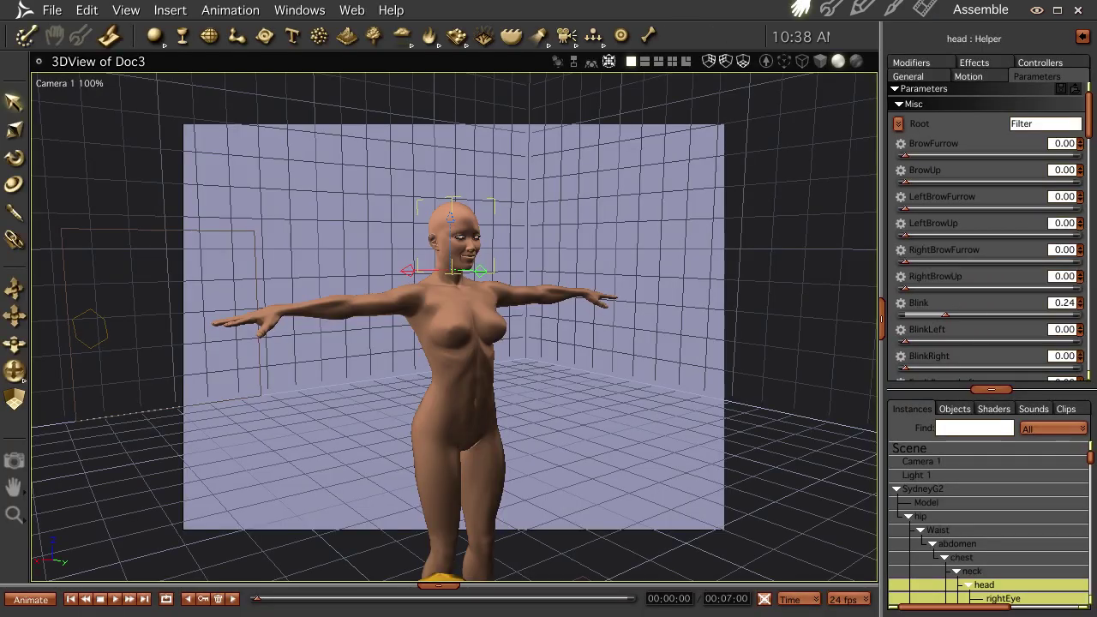
{"action": "key", "text": "0"}
{"action": "middle_click_drag", "start_coordinate": [454, 325], "coordinate": [506, 411]}
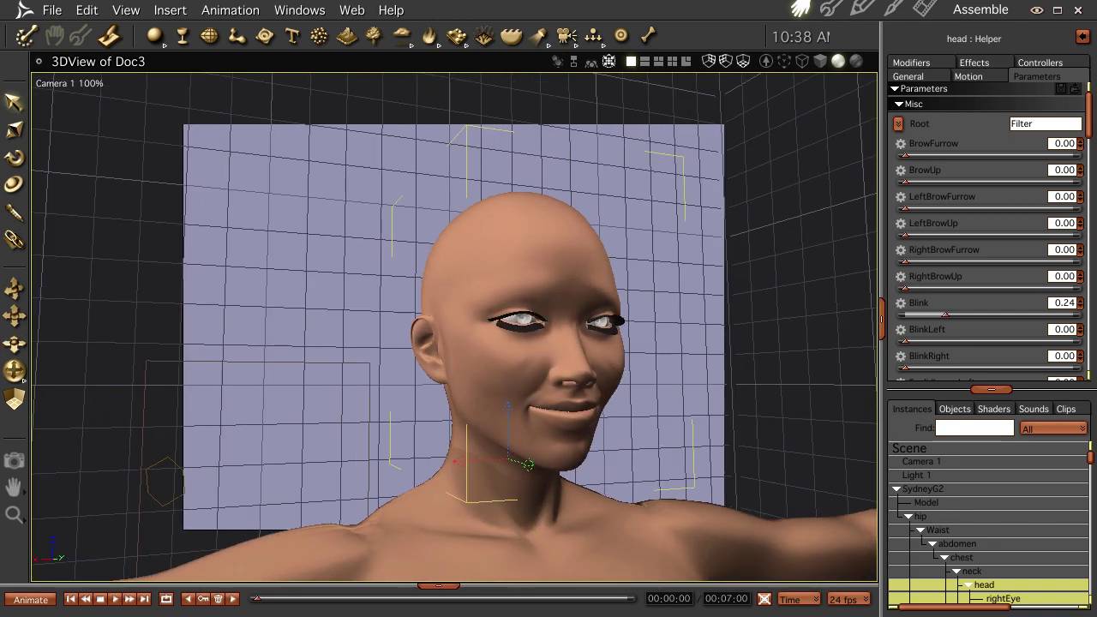
{"action": "key", "text": "ctrl+r"}
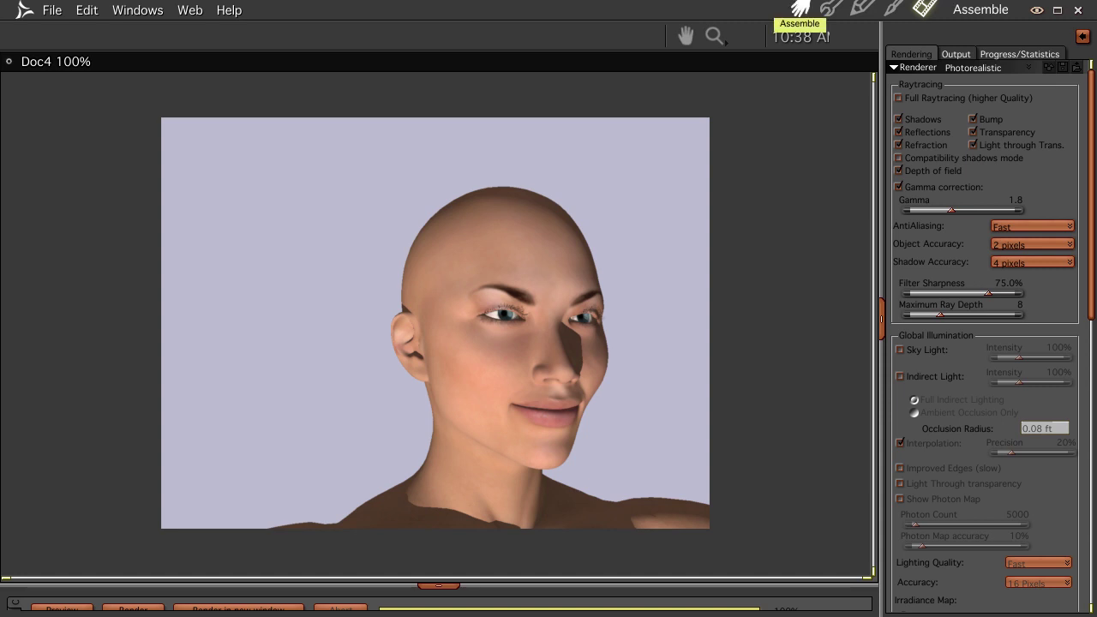
Pull Camera 1 back from the face and delete the whole SydneyG2 figure from the scene.
{"action": "left_click", "coordinate": [800, 9]}
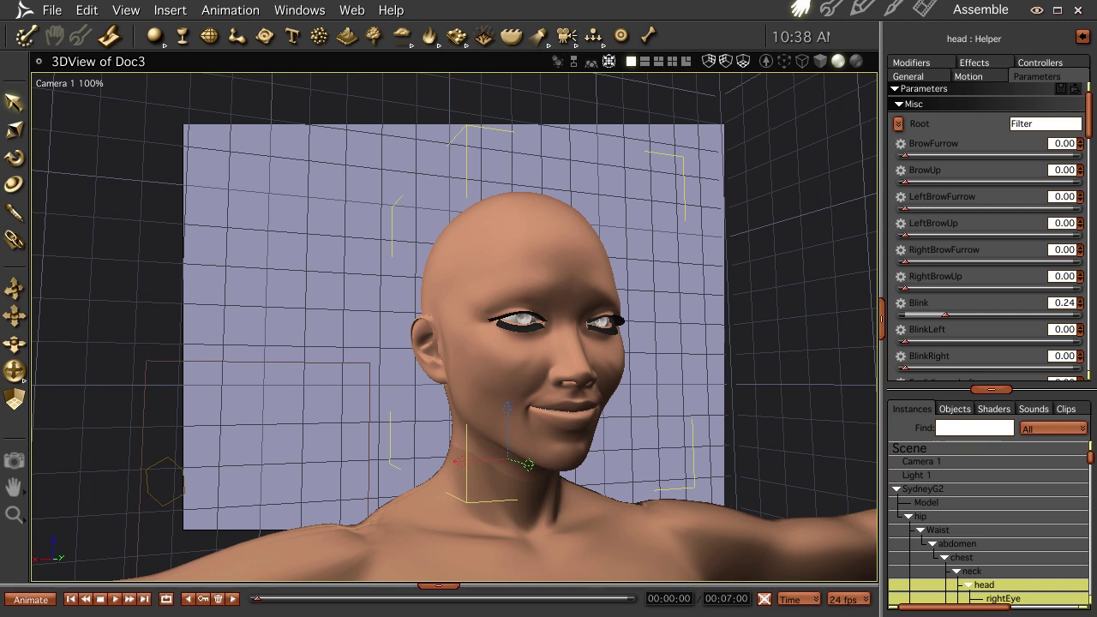
{"action": "left_click_drag", "start_coordinate": [14, 345], "coordinate": [14, 421]}
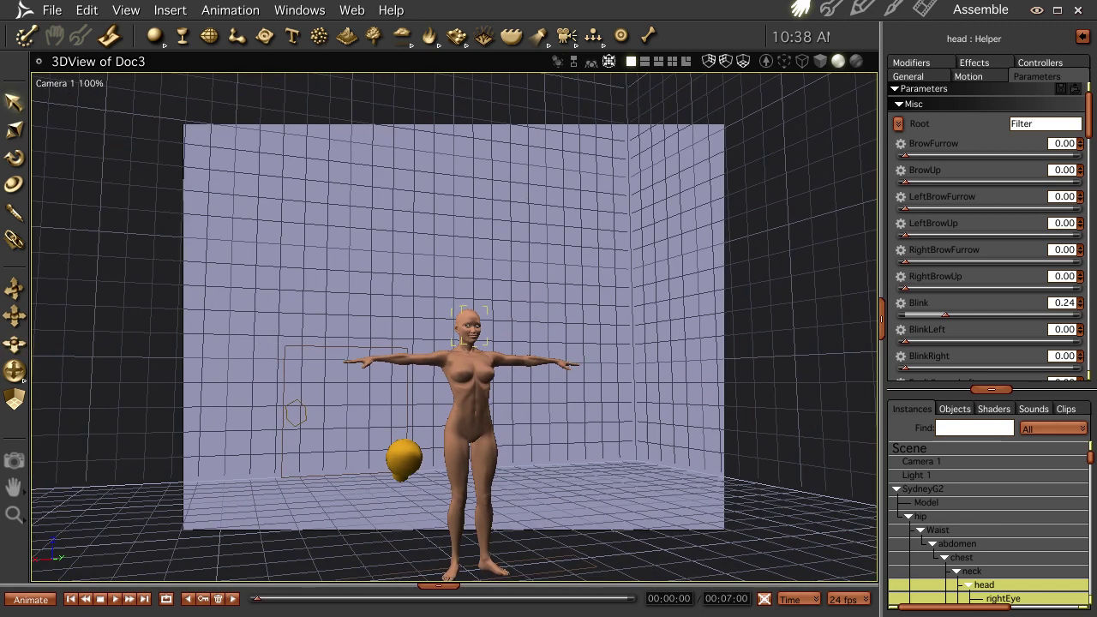
{"action": "left_click", "coordinate": [922, 489]}
{"action": "key", "text": "Delete"}
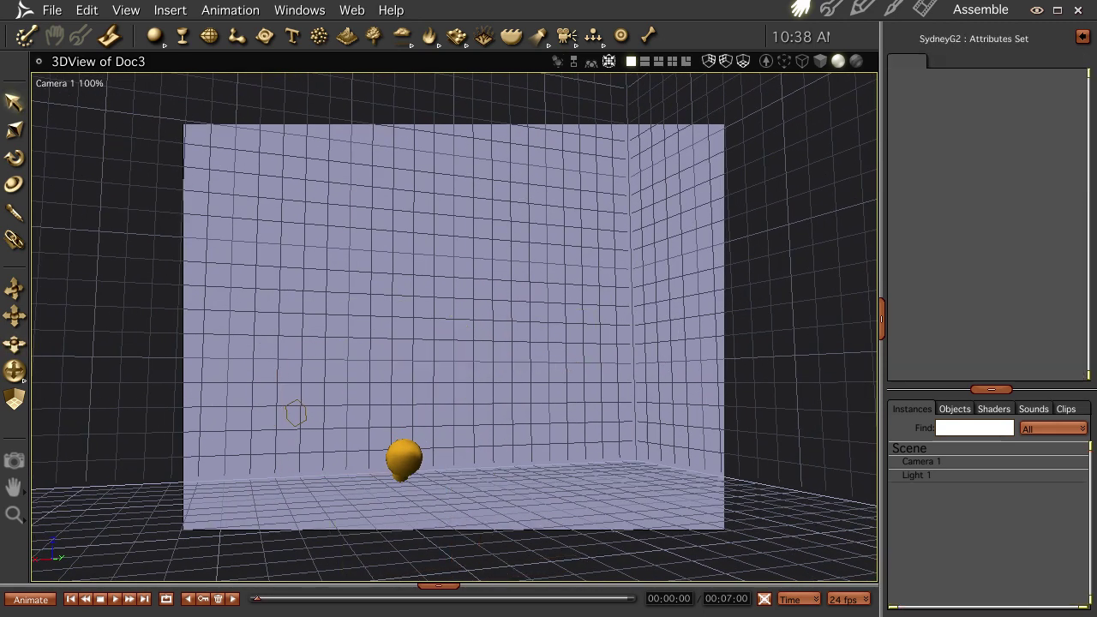
Remove the unused shaders from the scene.
{"action": "left_click", "coordinate": [86, 9]}
{"action": "mouse_move", "coordinate": [129, 124]}
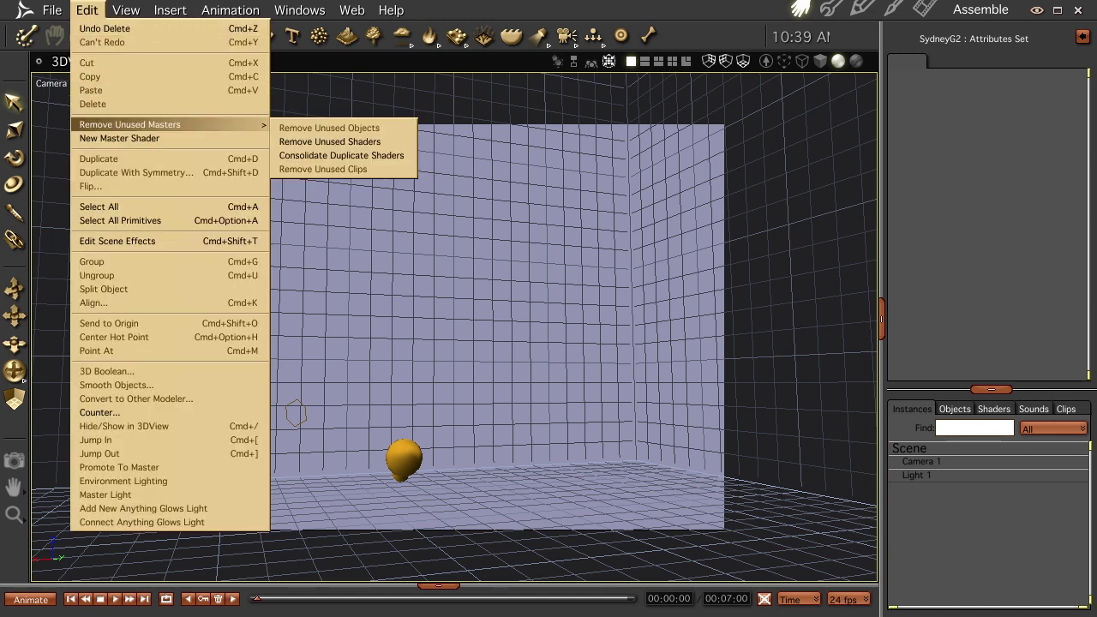
{"action": "left_click", "coordinate": [329, 142]}
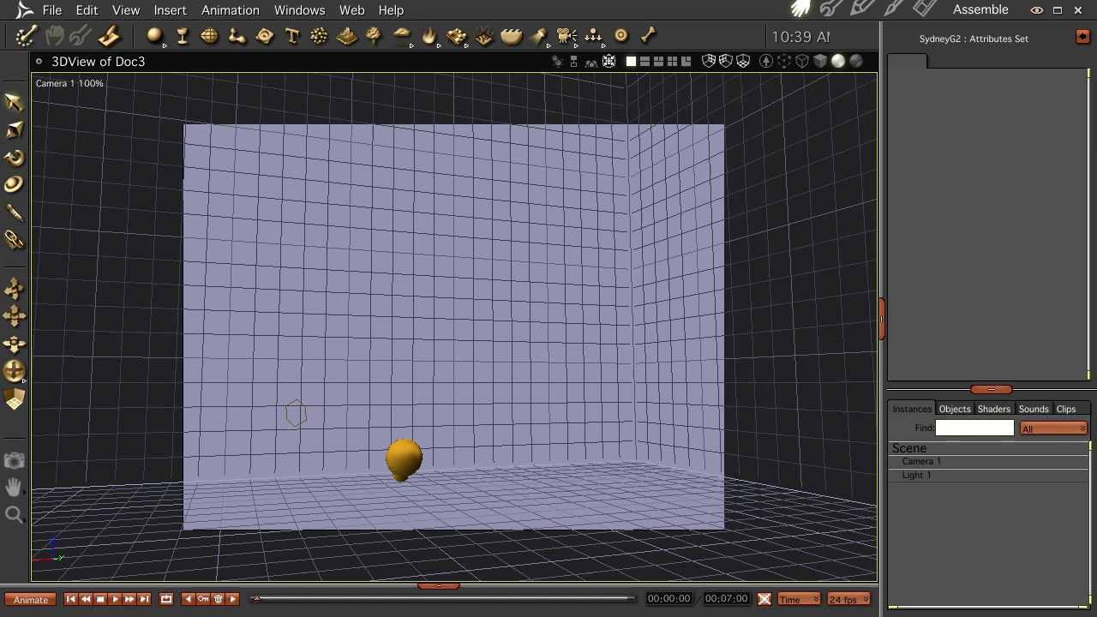
{"action": "left_click", "coordinate": [51, 10]}
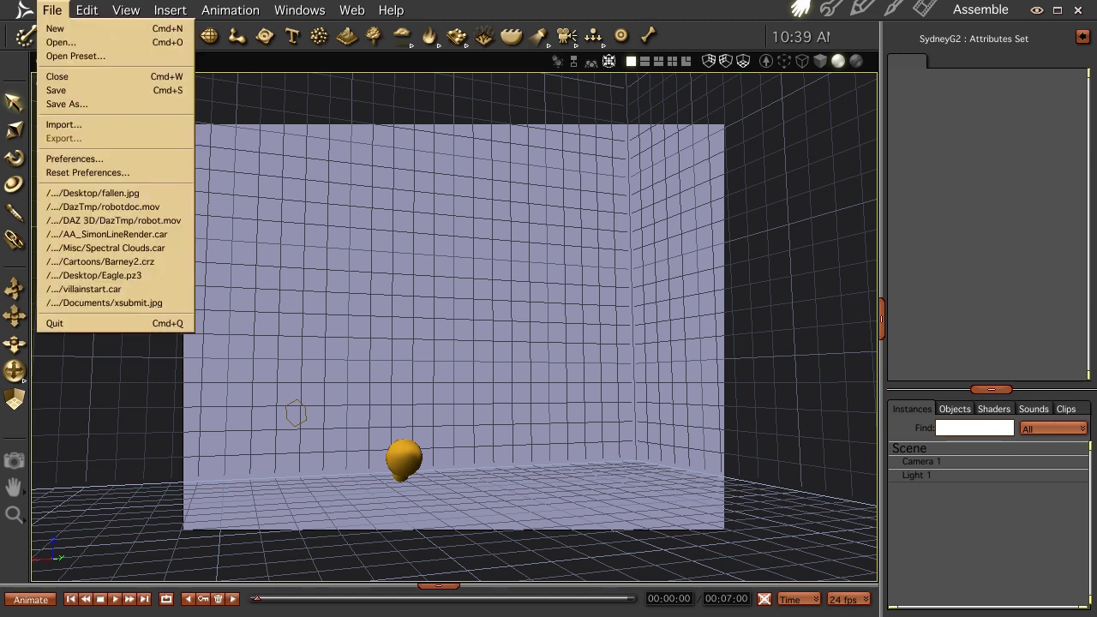
{"action": "left_click", "coordinate": [65, 124]}
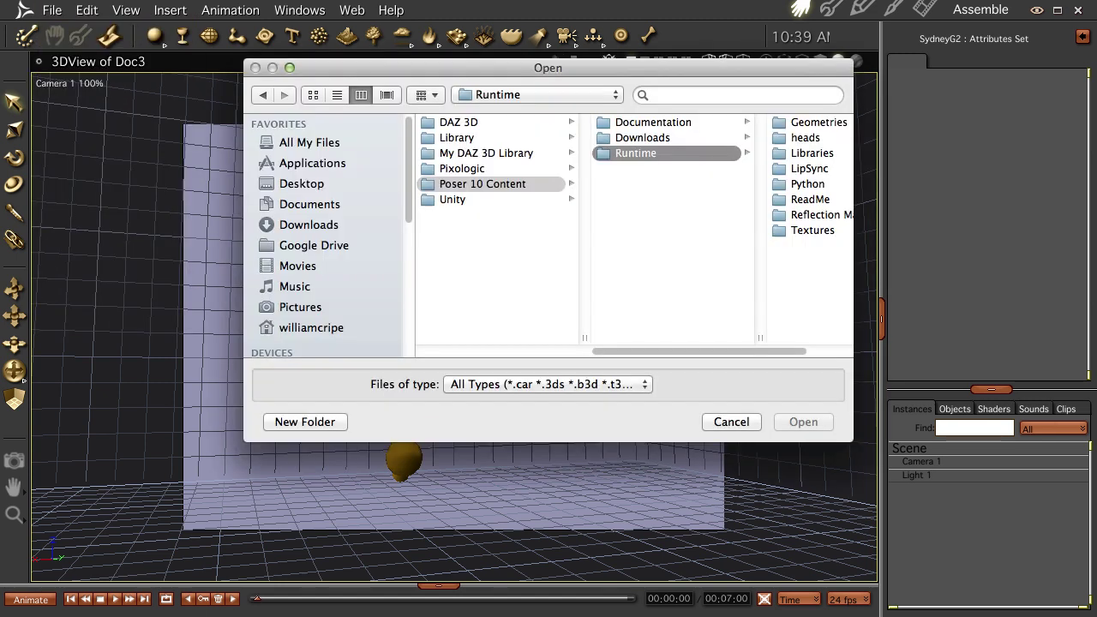
{"action": "key", "text": "Escape"}
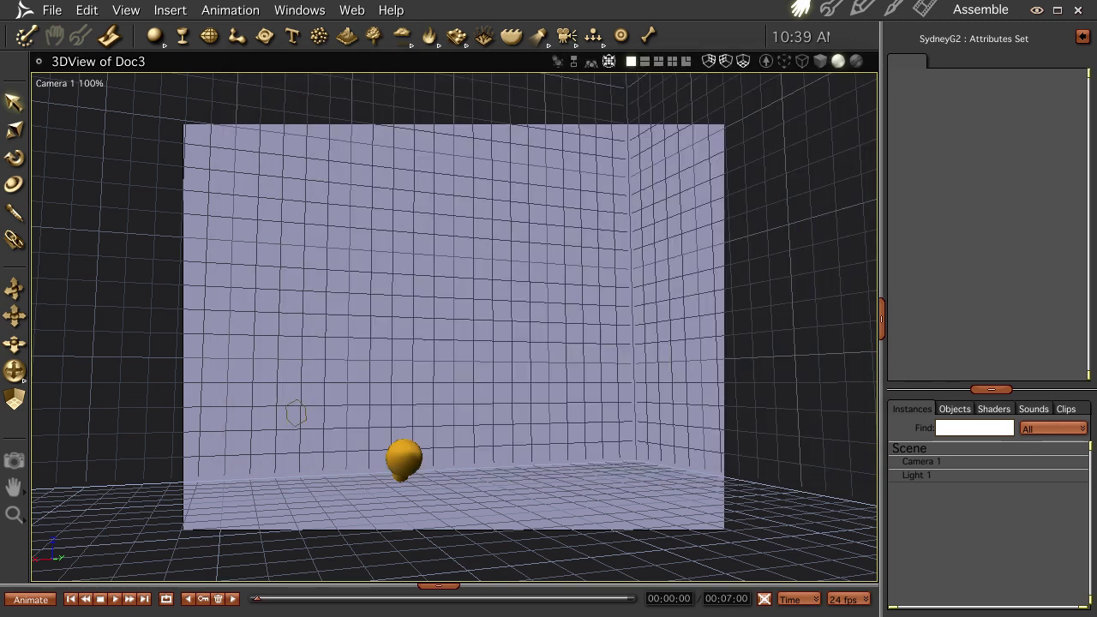
Load the medieval village guardhouse from the Places props of the Poser content runtime and render it.
{"action": "left_click", "coordinate": [439, 586]}
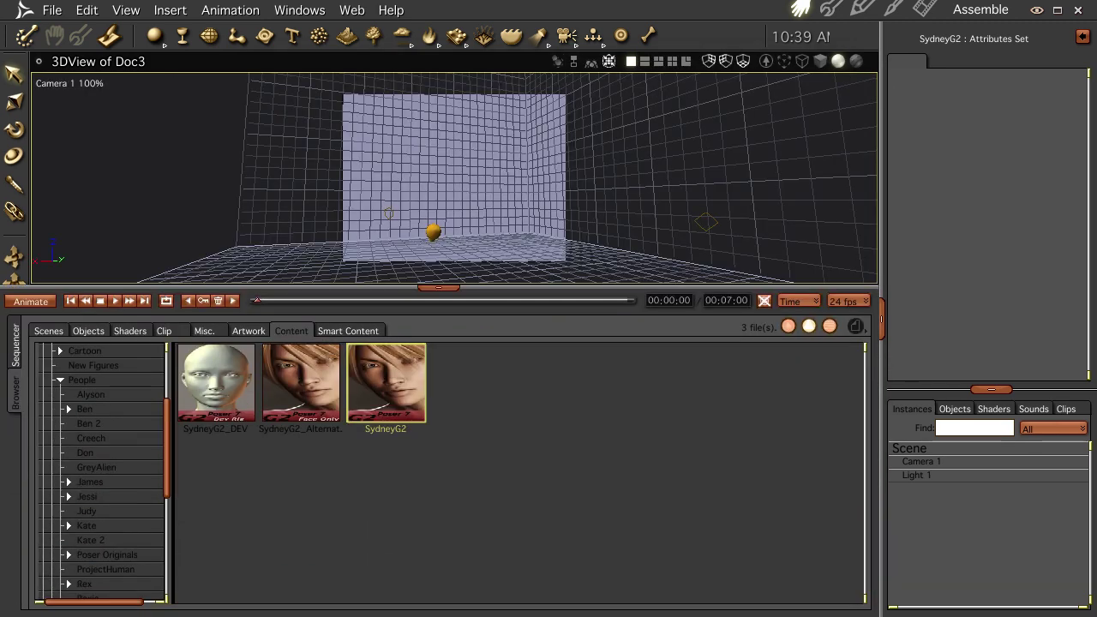
{"action": "left_click", "coordinate": [61, 380]}
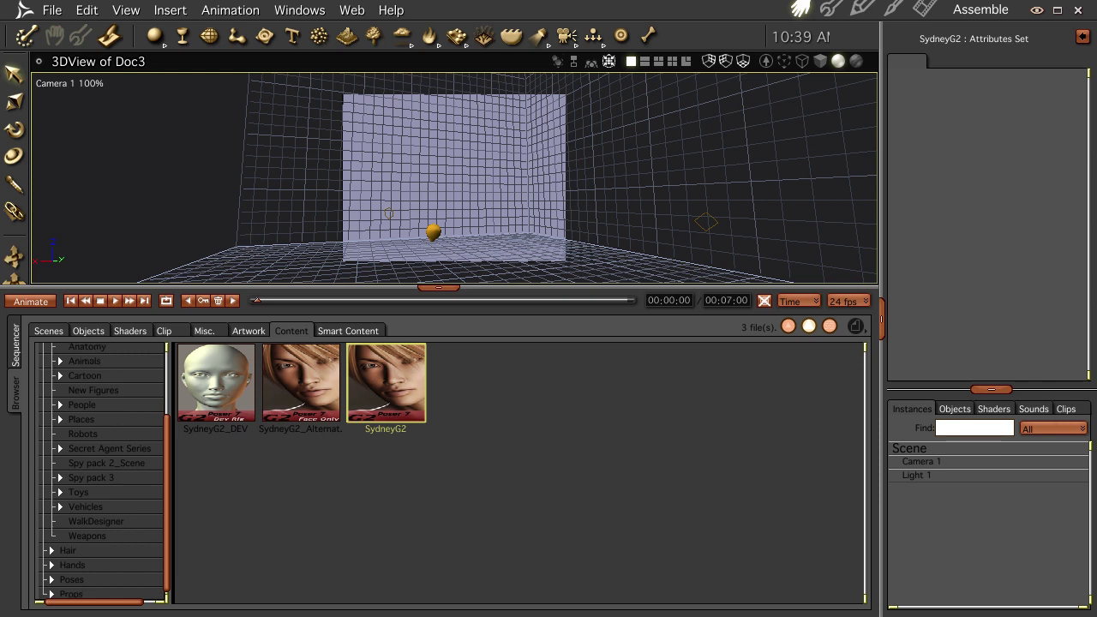
{"action": "left_click", "coordinate": [52, 593]}
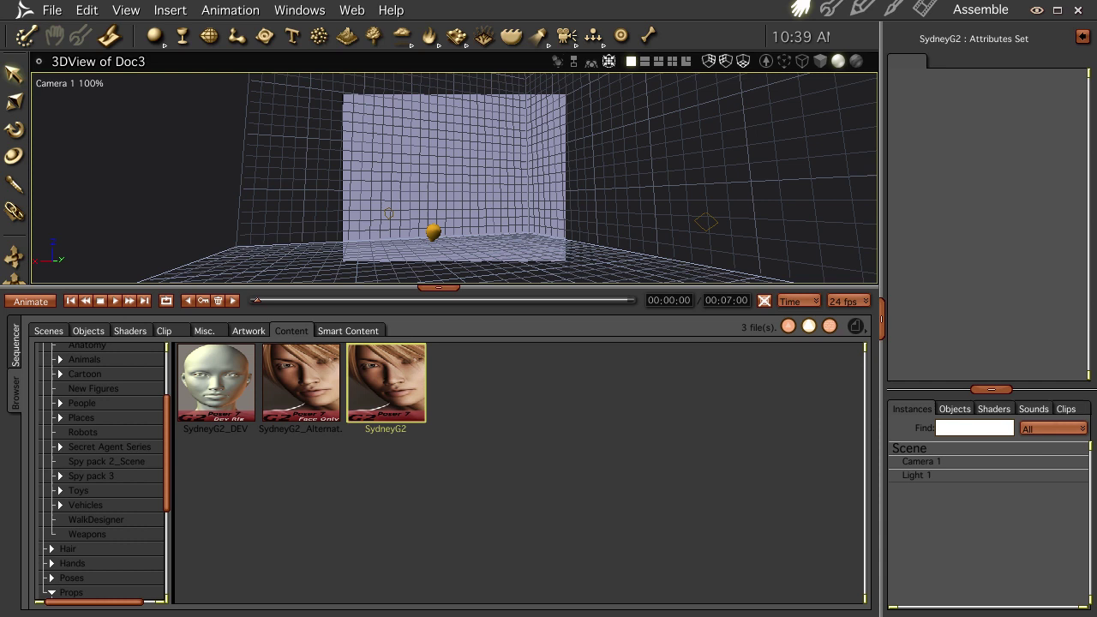
{"action": "scroll", "coordinate": [101, 473], "scroll_direction": "down", "scroll_amount": 4}
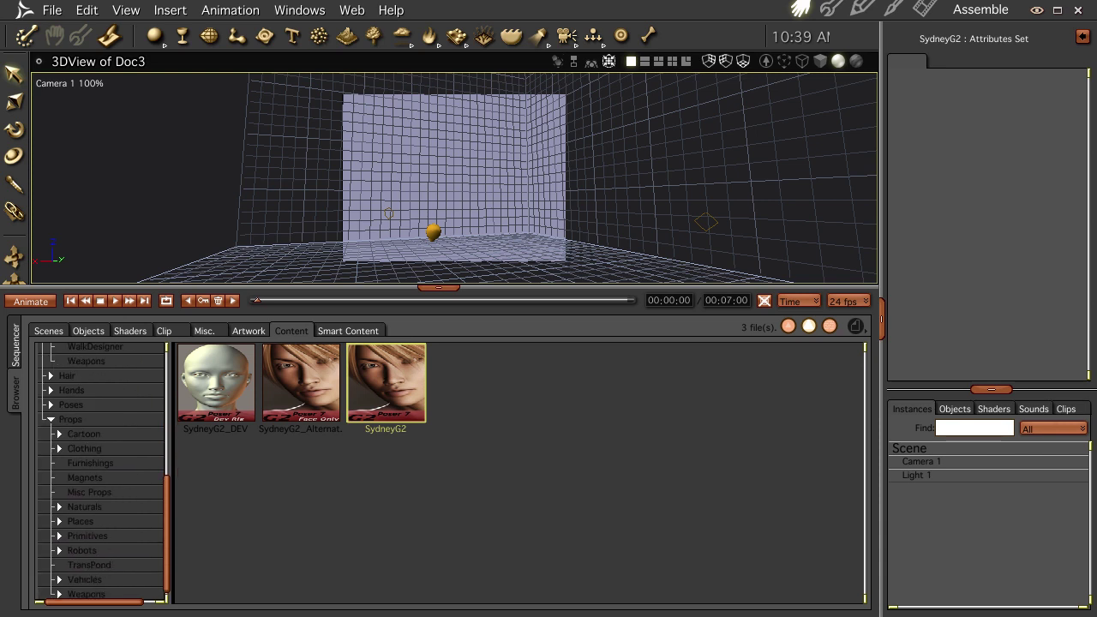
{"action": "left_click", "coordinate": [59, 520]}
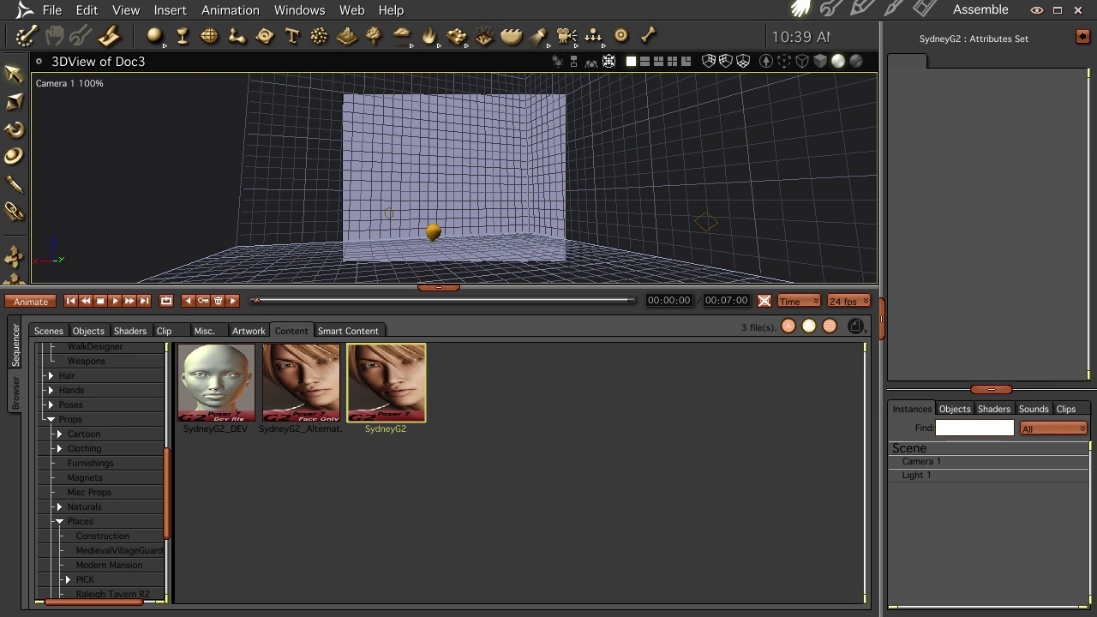
{"action": "left_click", "coordinate": [118, 550]}
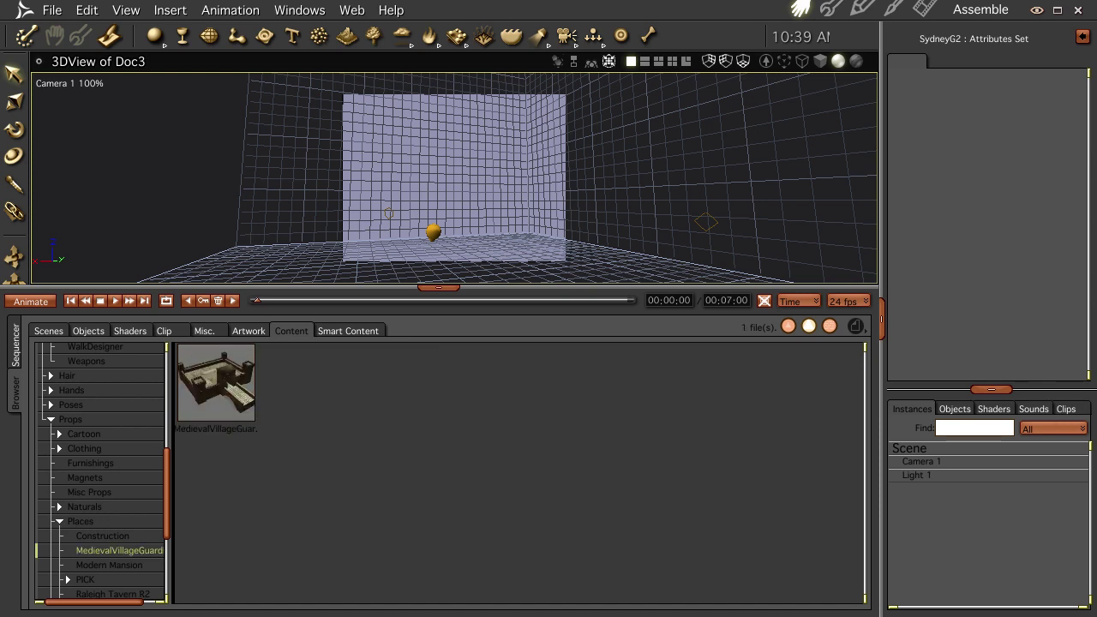
{"action": "double_click", "coordinate": [215, 383]}
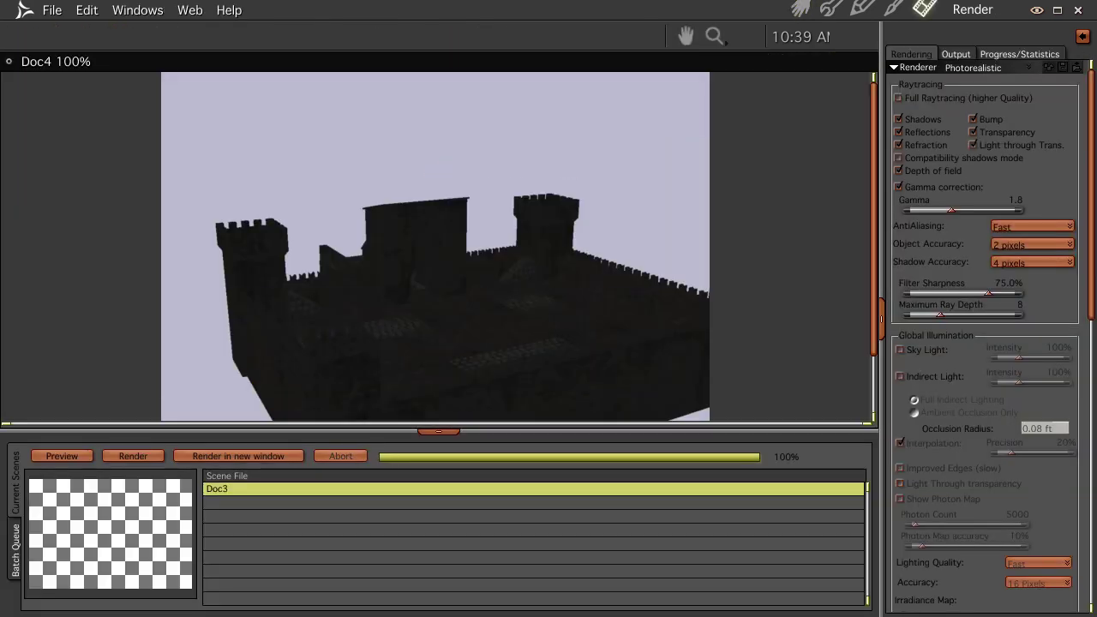
Move Light 1 in front of the GuardHouse entrance and render the building from the front with Camera 1.
{"action": "left_click", "coordinate": [800, 9]}
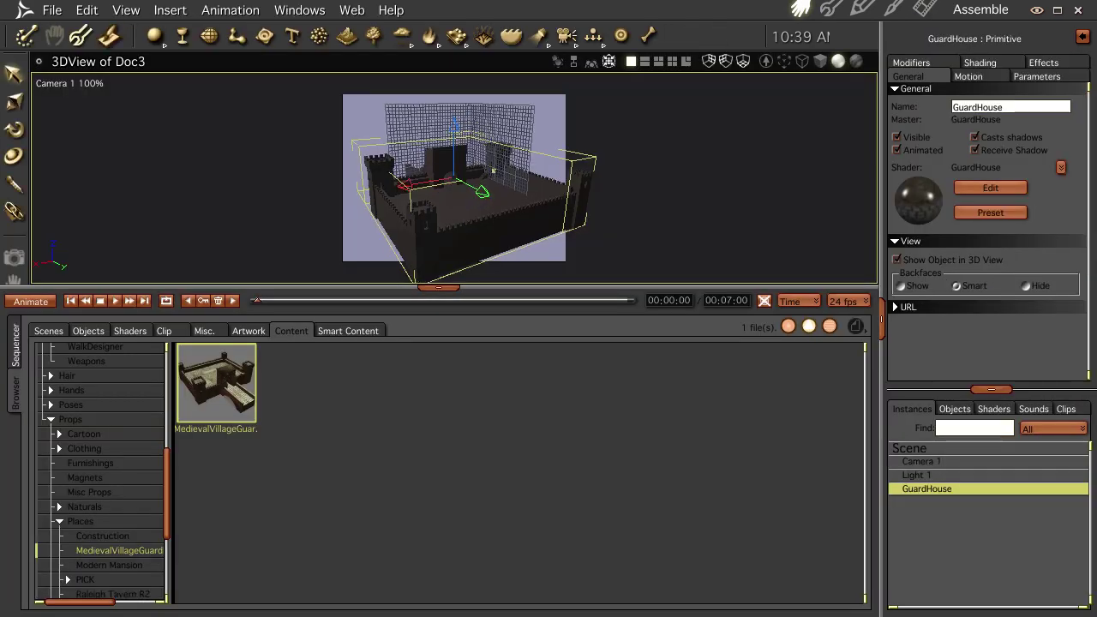
{"action": "middle_click_drag", "start_coordinate": [494, 172], "coordinate": [373, 175]}
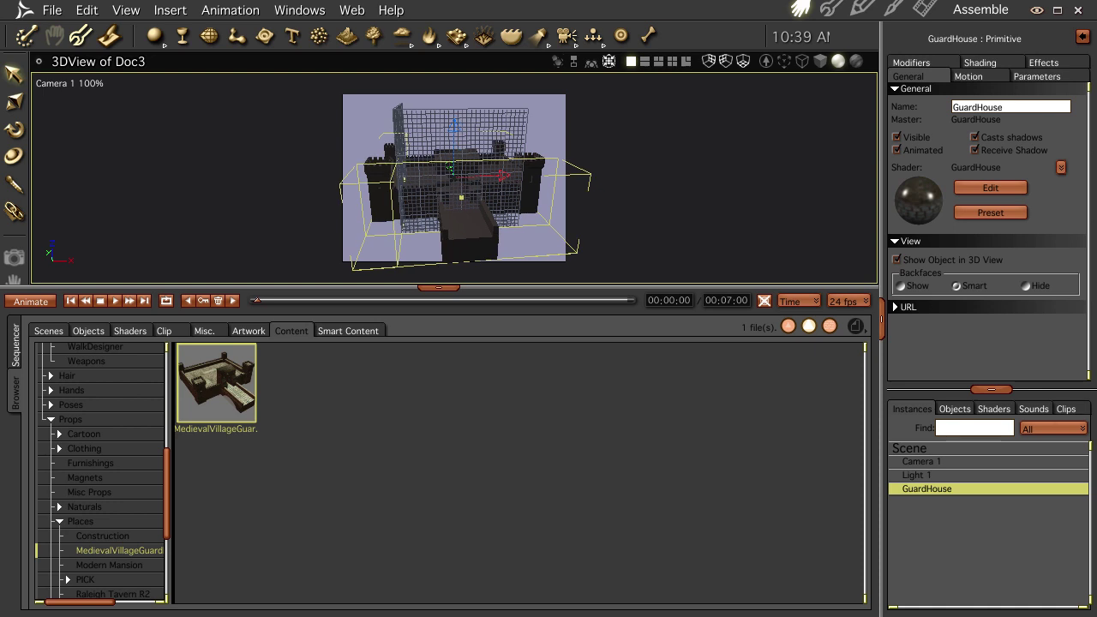
{"action": "left_click", "coordinate": [921, 462]}
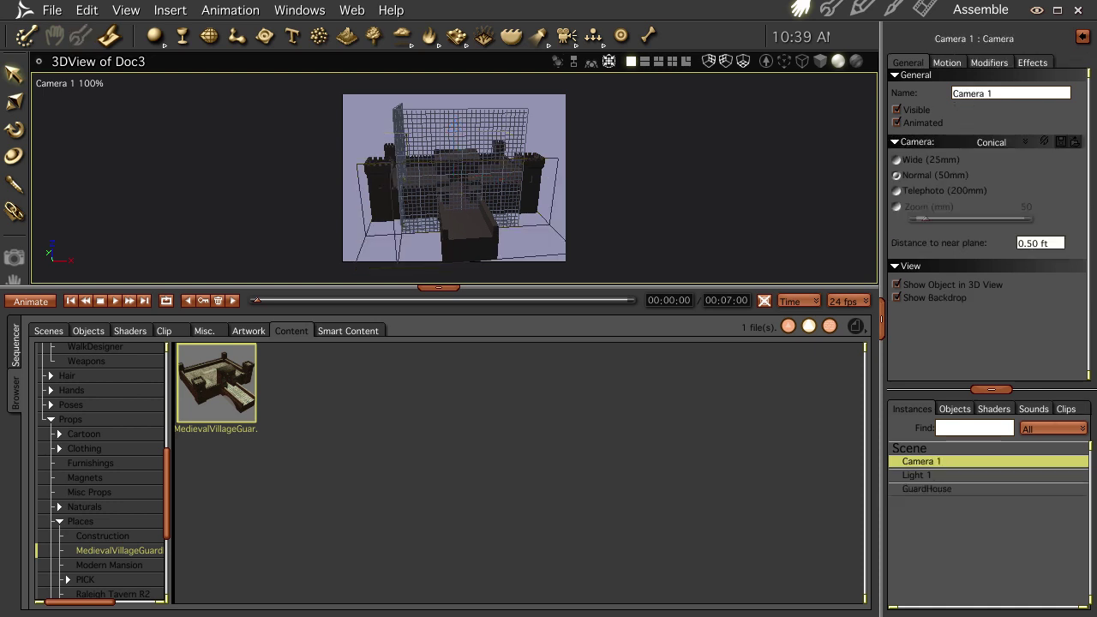
{"action": "left_click", "coordinate": [917, 476]}
{"action": "left_click_drag", "start_coordinate": [460, 143], "coordinate": [460, 93]}
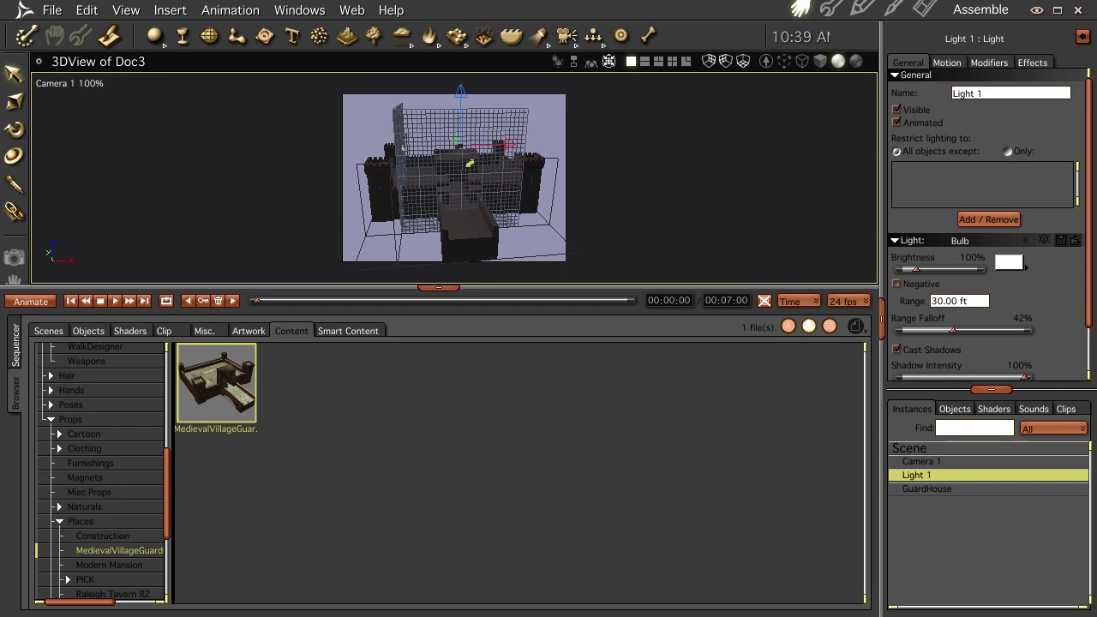
{"action": "left_click_drag", "start_coordinate": [455, 139], "coordinate": [478, 169]}
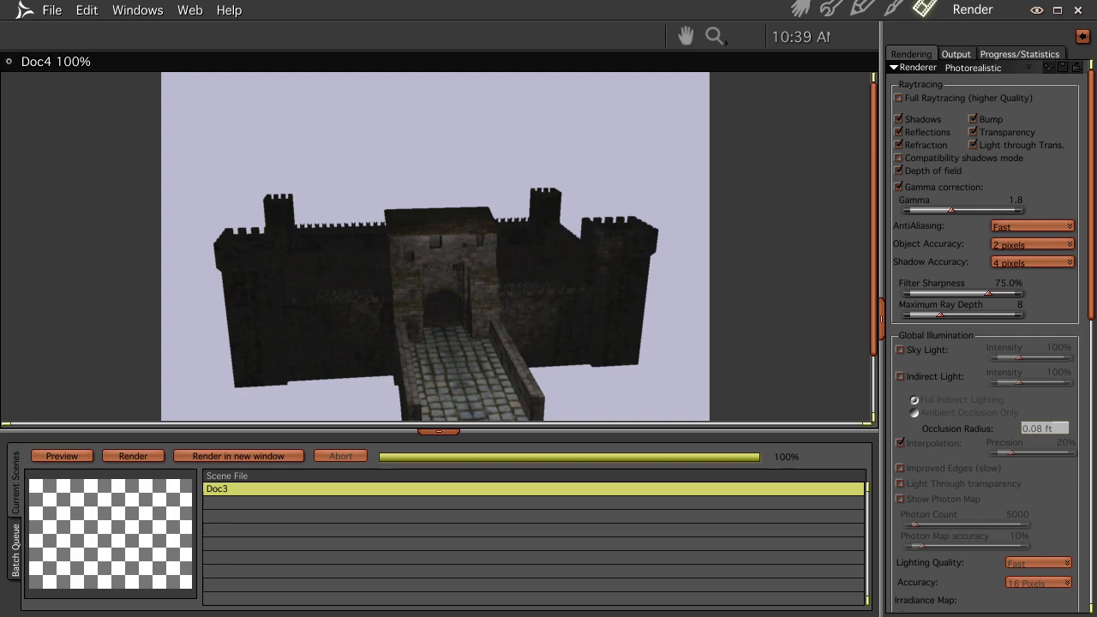
Move Camera 1 closer to the GuardHouse entrance in the Assemble room and render the closer view.
{"action": "left_click", "coordinate": [799, 9]}
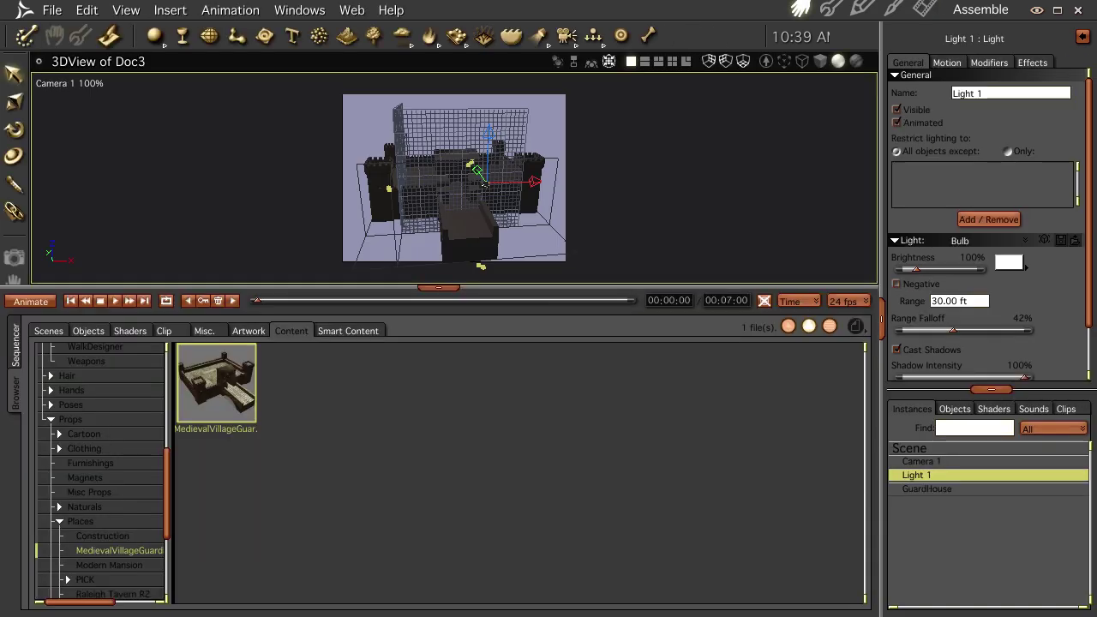
{"action": "left_click", "coordinate": [439, 288]}
{"action": "scroll", "coordinate": [454, 326], "scroll_direction": "up", "scroll_amount": 5}
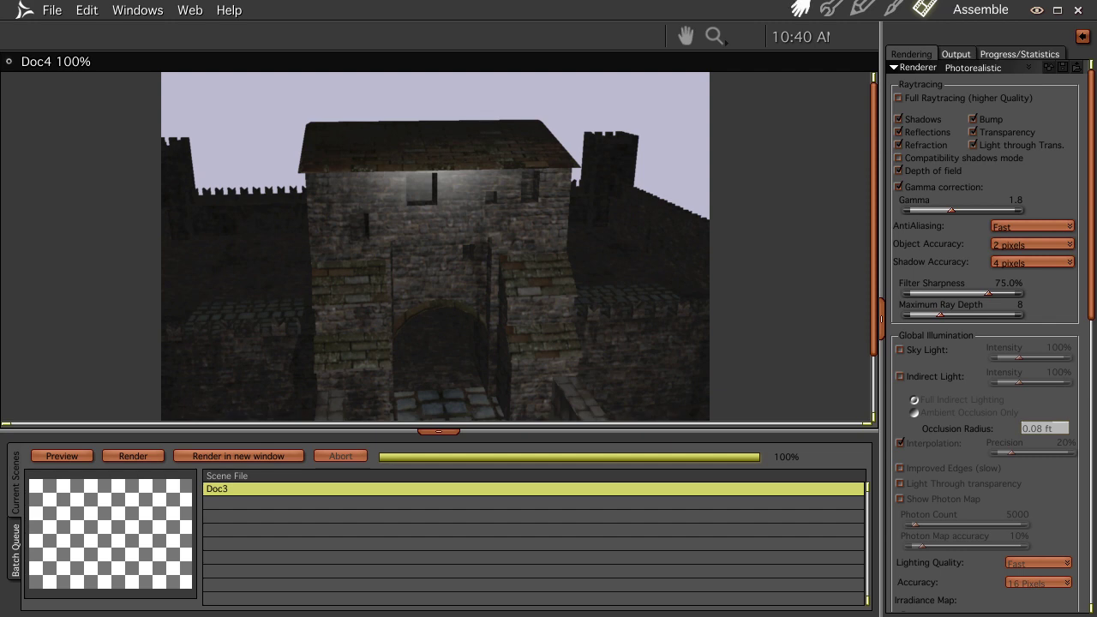
Return to the Assemble room and delete the GuardHouse from the scene.
{"action": "left_click", "coordinate": [799, 9]}
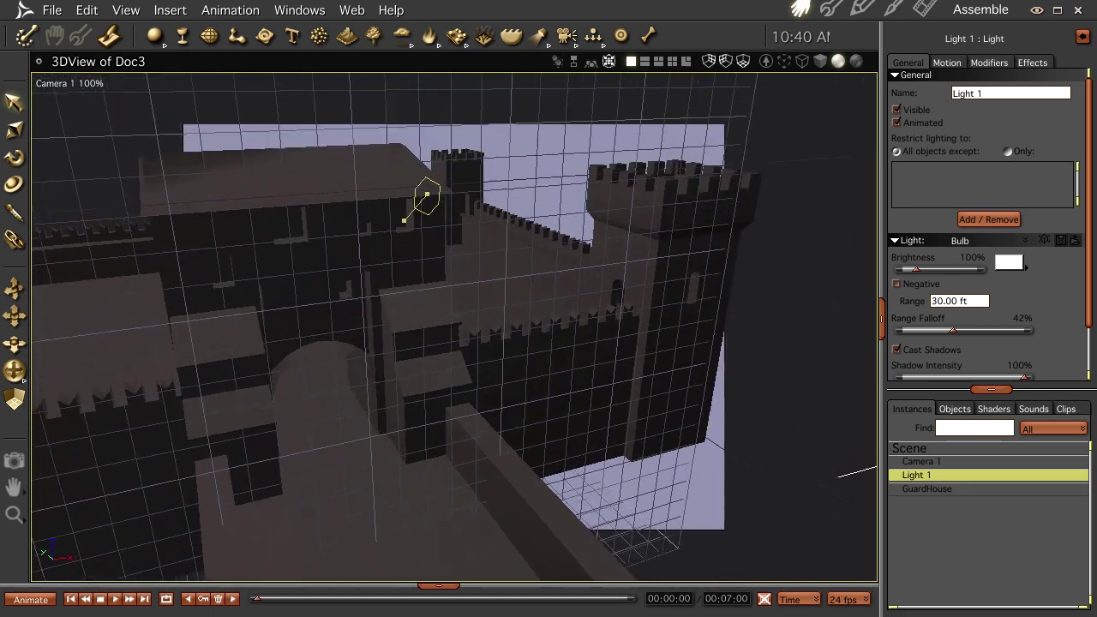
{"action": "middle_click_drag", "start_coordinate": [454, 325], "coordinate": [463, 384]}
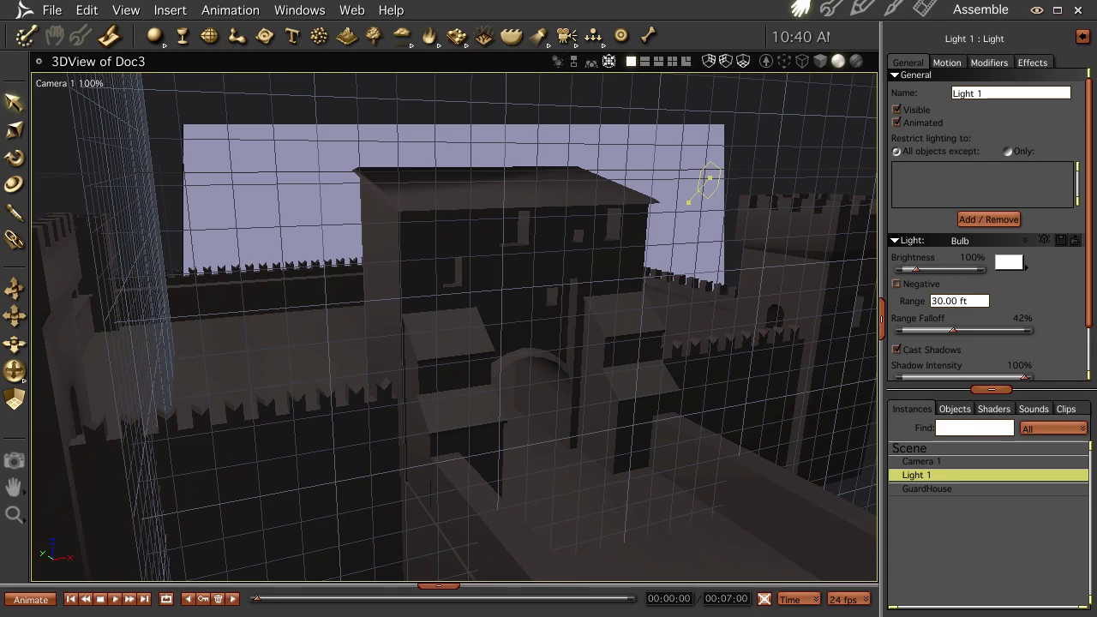
{"action": "left_click", "coordinate": [926, 489]}
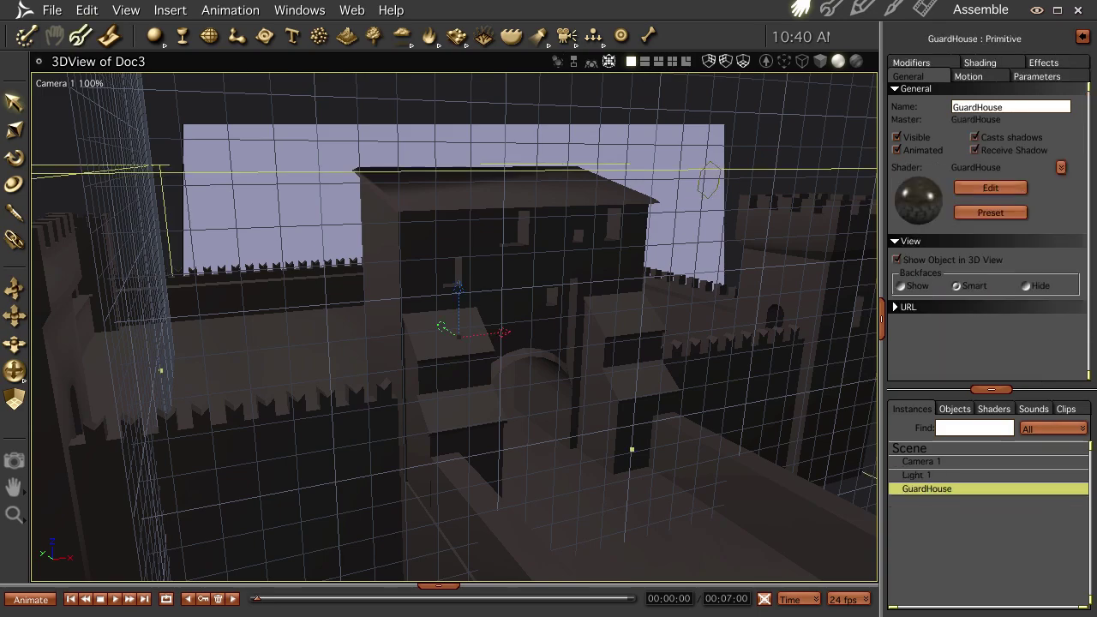
{"action": "key", "text": "Delete"}
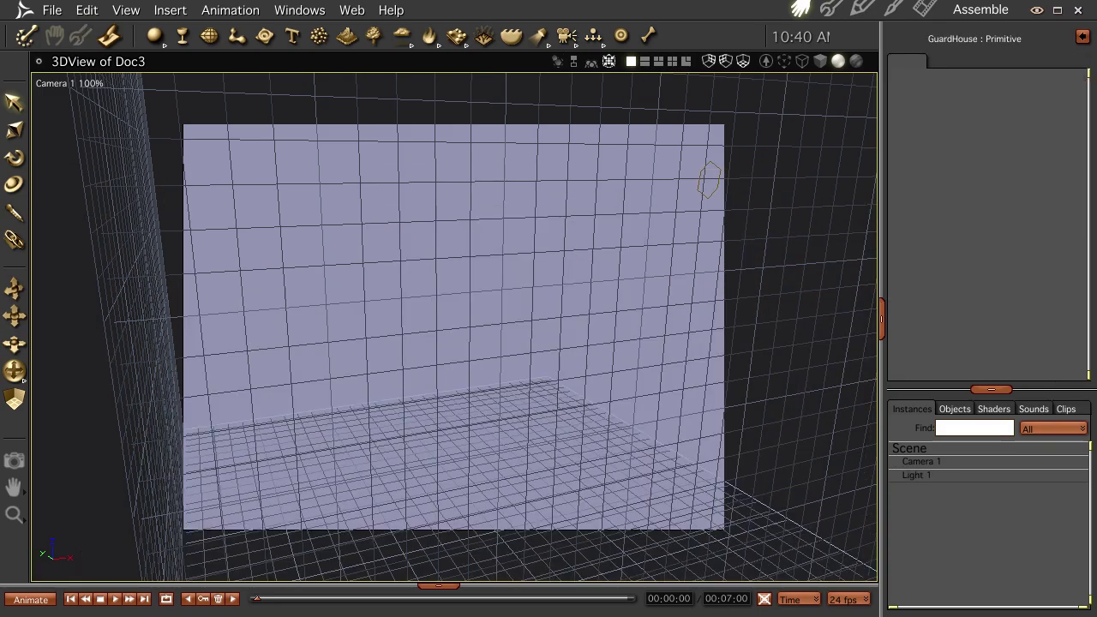
Load Lowres_Convertible from the Convertible folder of the Vehicles props, frame the car and render it.
{"action": "middle_click_drag", "start_coordinate": [549, 300], "coordinate": [386, 291]}
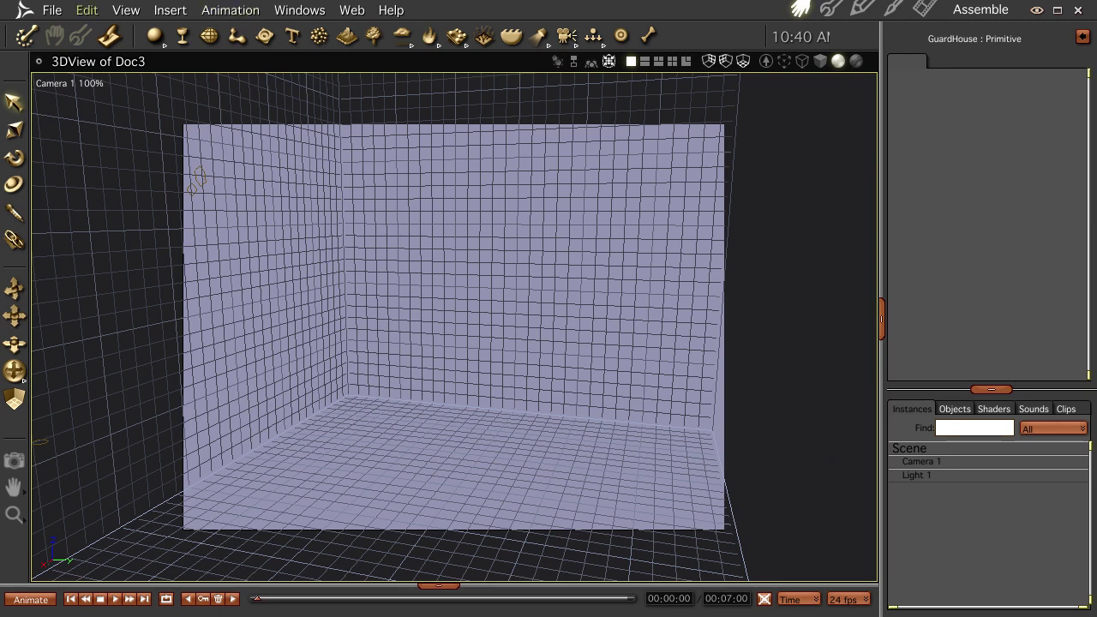
{"action": "left_click", "coordinate": [439, 586]}
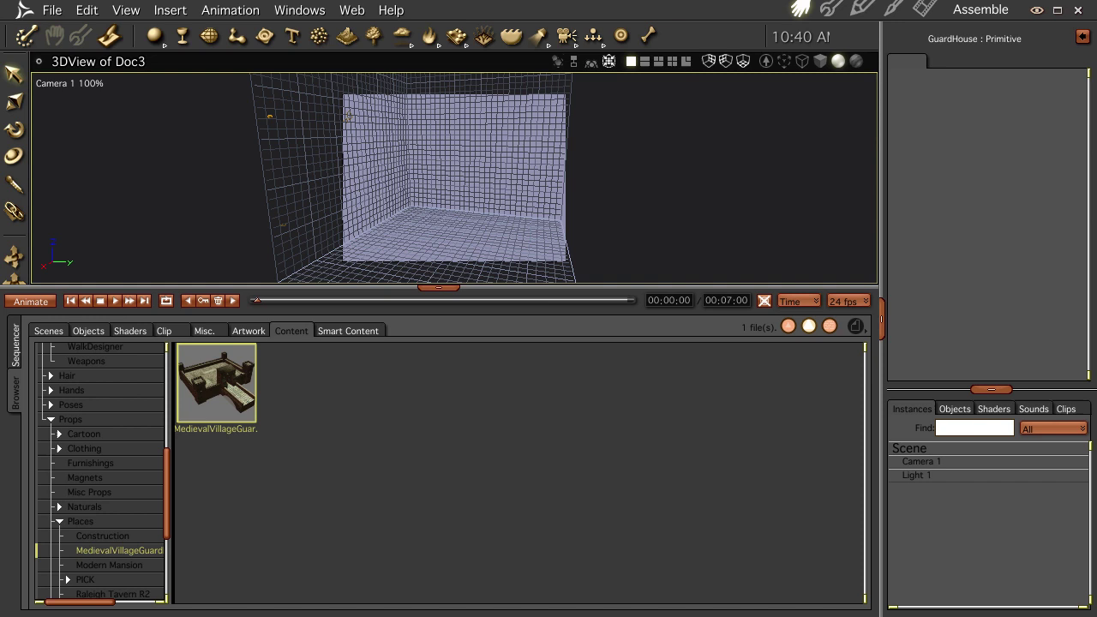
{"action": "scroll", "coordinate": [103, 470], "scroll_direction": "down", "scroll_amount": 5}
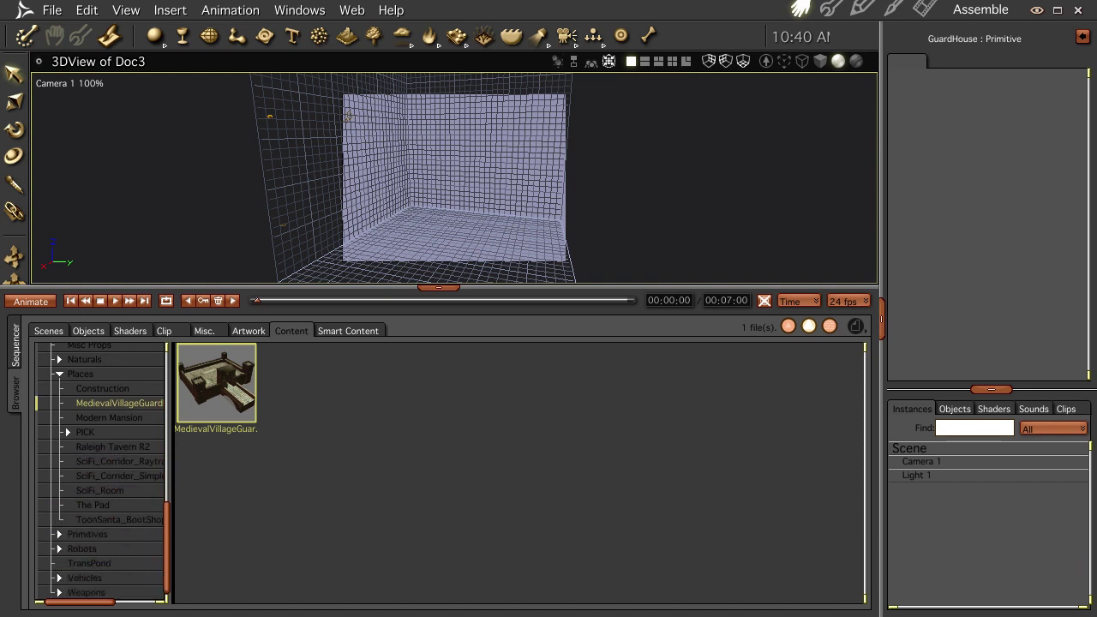
{"action": "left_click", "coordinate": [59, 578]}
{"action": "scroll", "coordinate": [103, 470], "scroll_direction": "down", "scroll_amount": 1}
{"action": "left_click", "coordinate": [100, 564]}
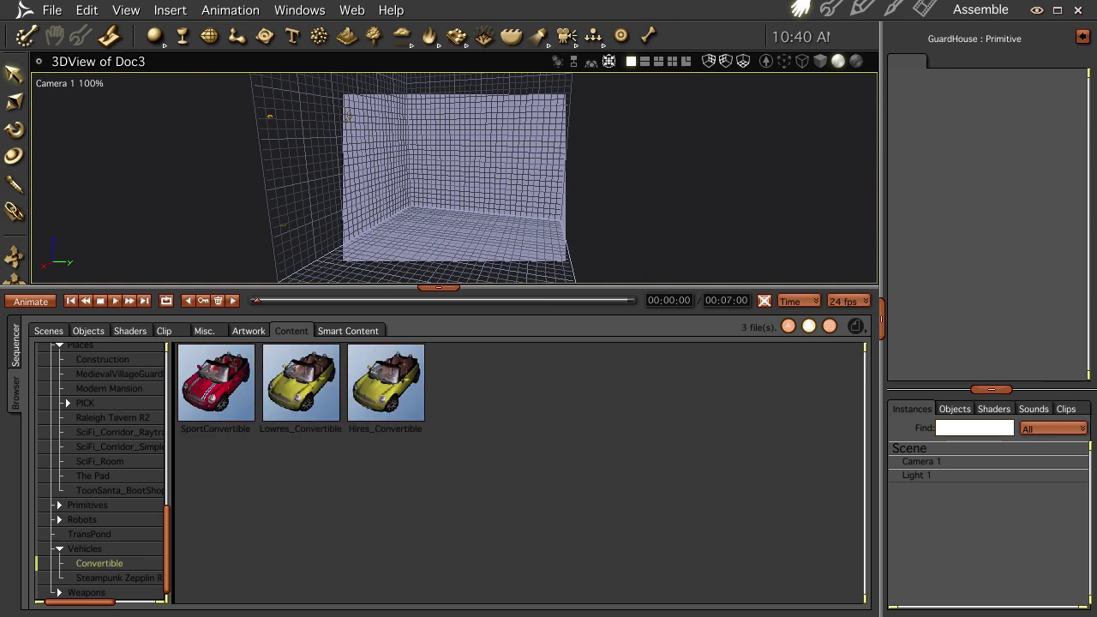
{"action": "double_click", "coordinate": [301, 383]}
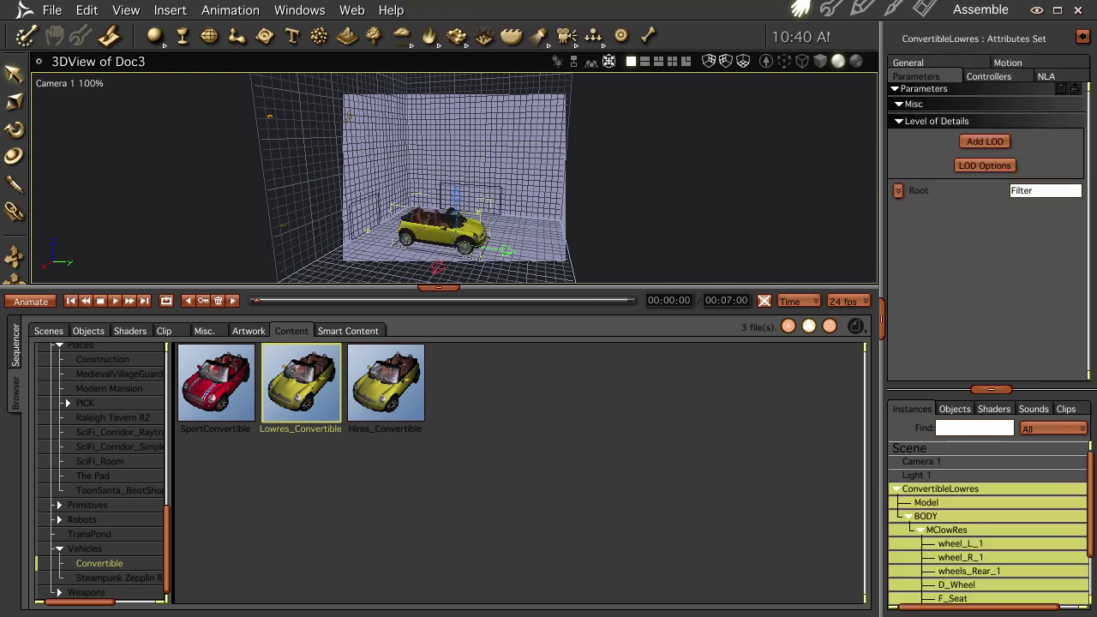
{"action": "left_click", "coordinate": [438, 287]}
{"action": "key", "text": "0"}
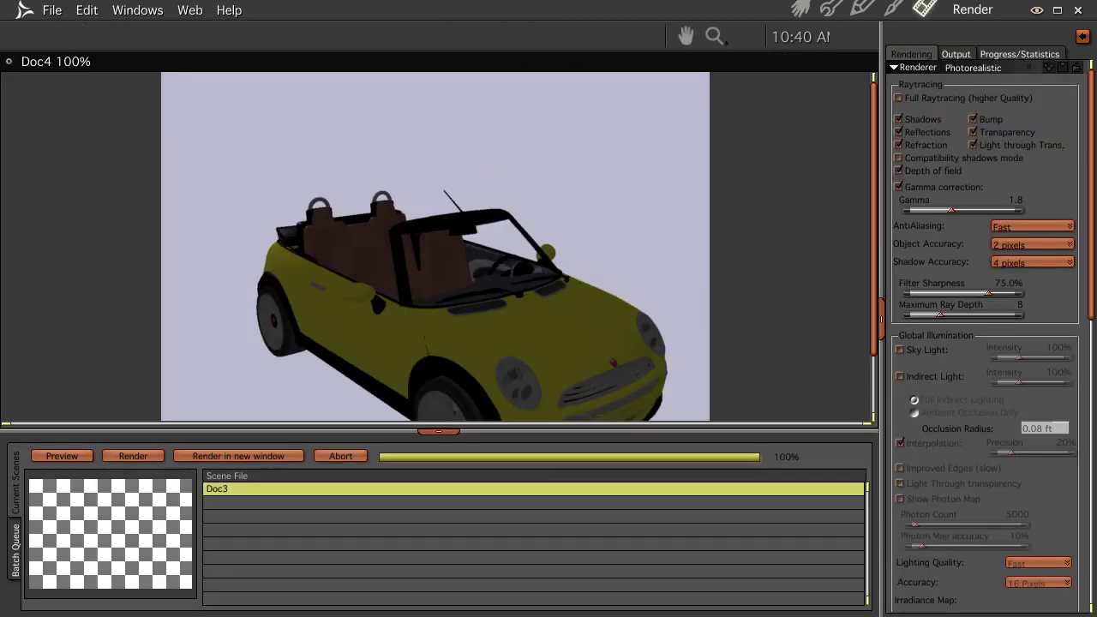
Move Light 1 above the front of the convertible in the Assemble room and render the car again.
{"action": "left_click", "coordinate": [800, 9]}
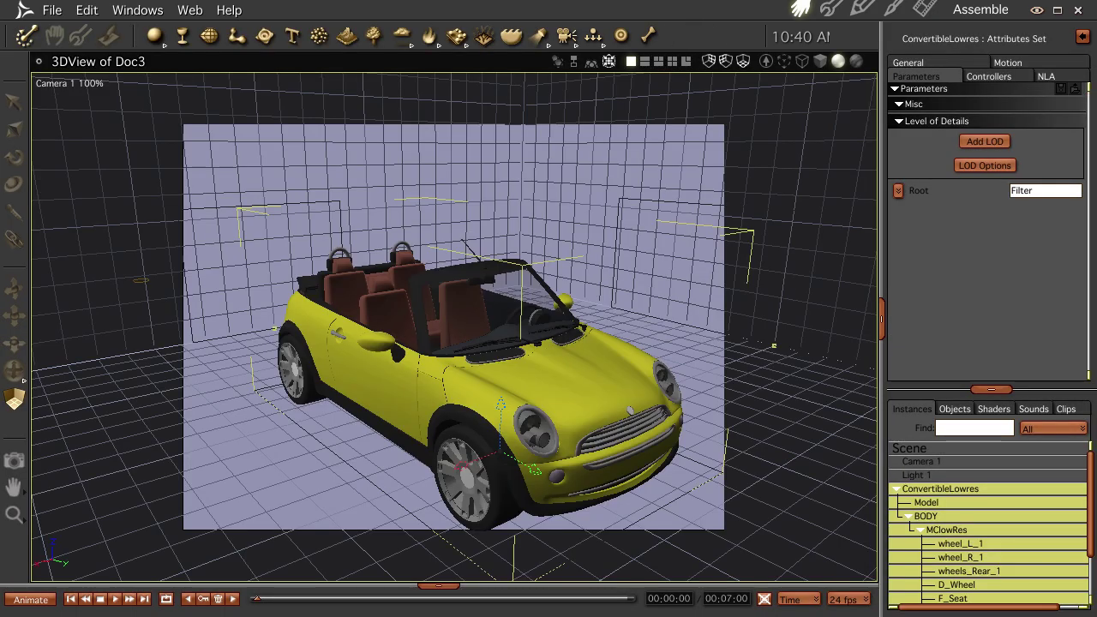
{"action": "left_click_drag", "start_coordinate": [14, 344], "coordinate": [14, 403]}
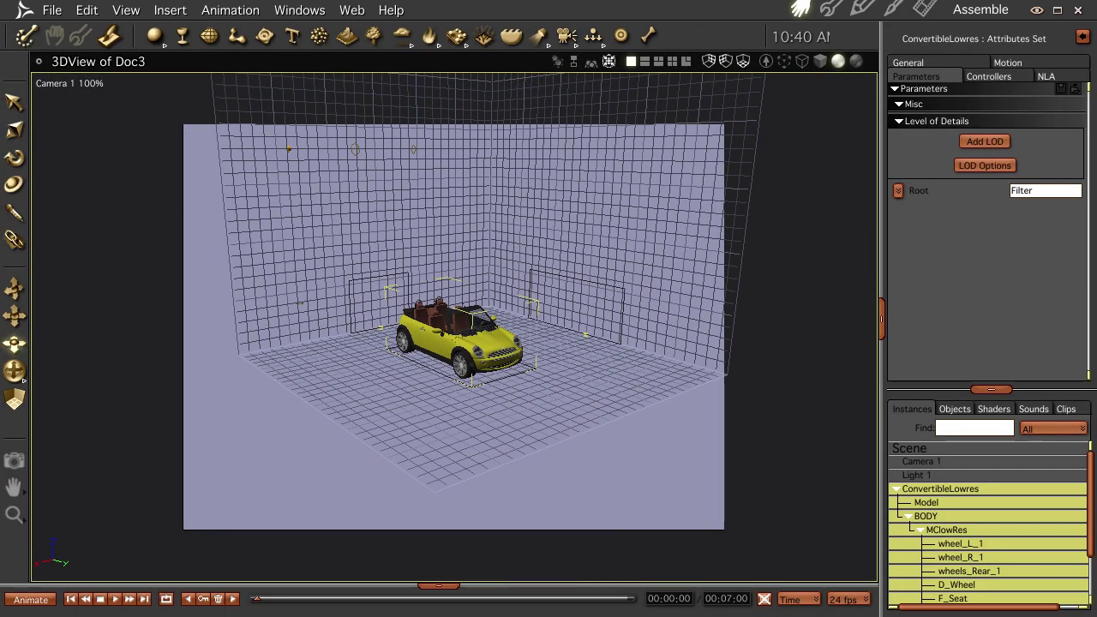
{"action": "left_click", "coordinate": [310, 164]}
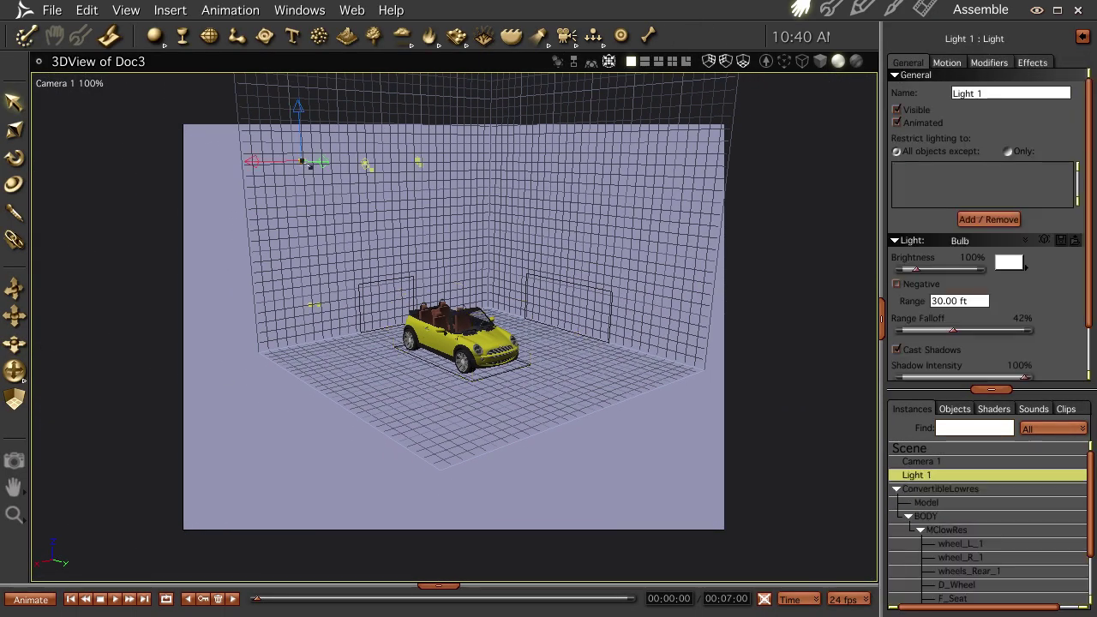
{"action": "left_click_drag", "start_coordinate": [310, 164], "coordinate": [465, 141]}
{"action": "key", "text": "2"}
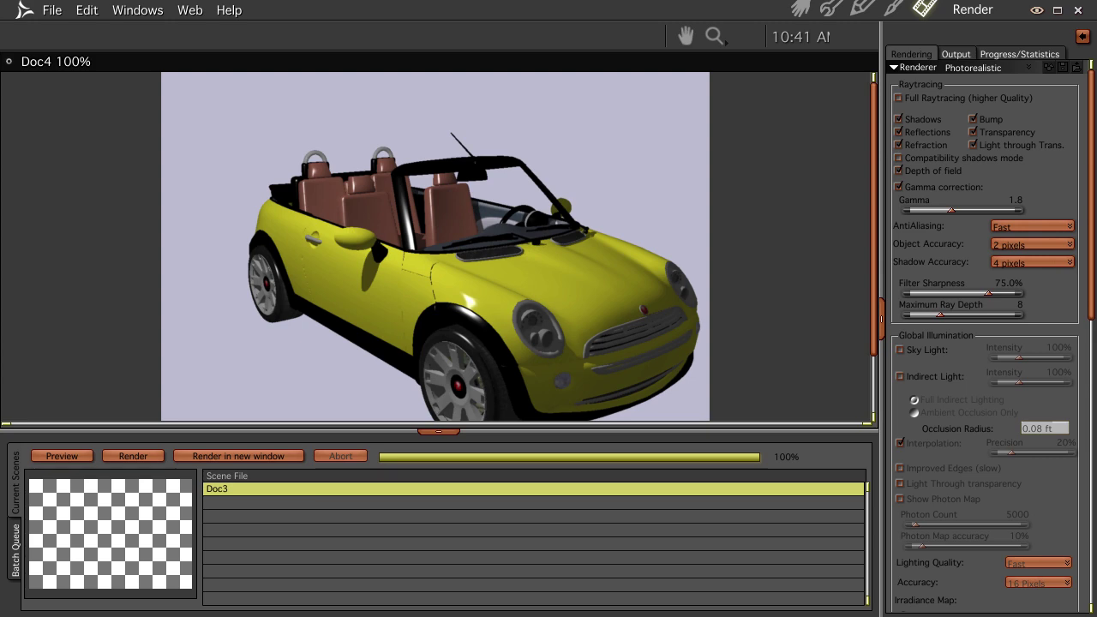
Return to the Assemble room and enlarge the instance list and the content browser.
{"action": "left_click", "coordinate": [799, 10]}
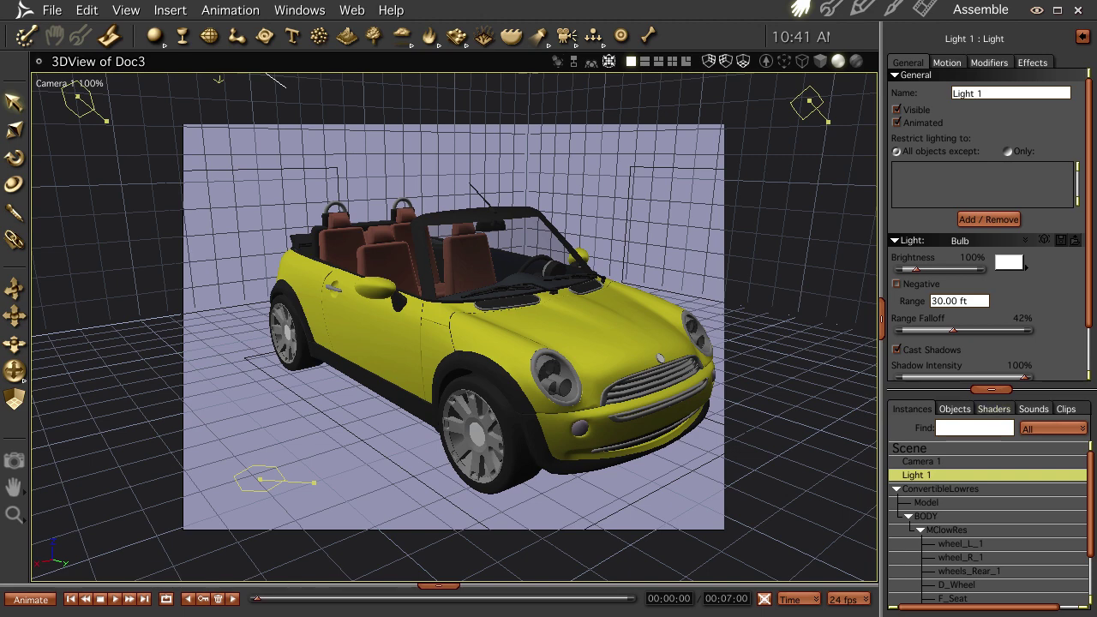
{"action": "left_click_drag", "start_coordinate": [991, 389], "coordinate": [991, 204]}
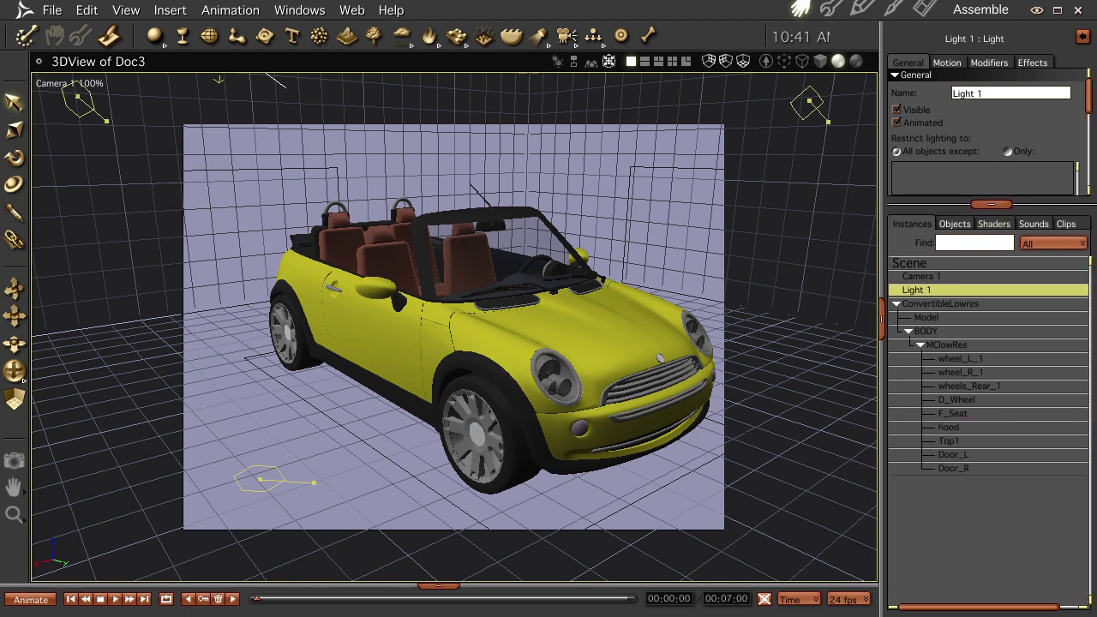
{"action": "left_click_drag", "start_coordinate": [439, 586], "coordinate": [439, 186]}
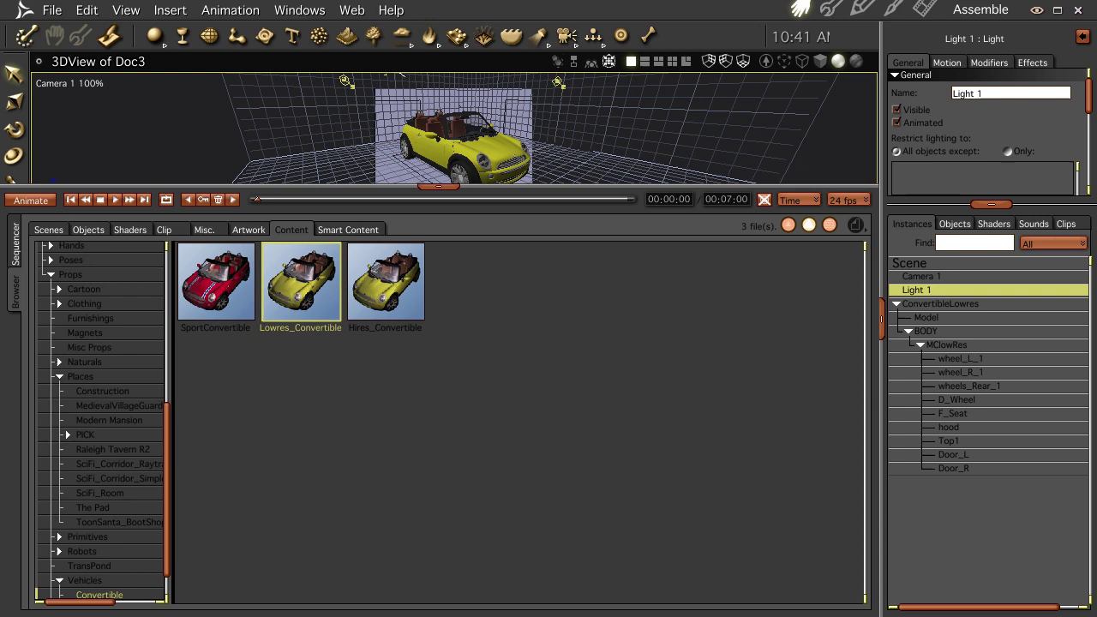
Browse the Forest, Construction, Raleigh Tavern R2, SciFi_Corridor_Raytraced and The Pad folders of the Poser 10 props.
{"action": "left_click", "coordinate": [60, 362]}
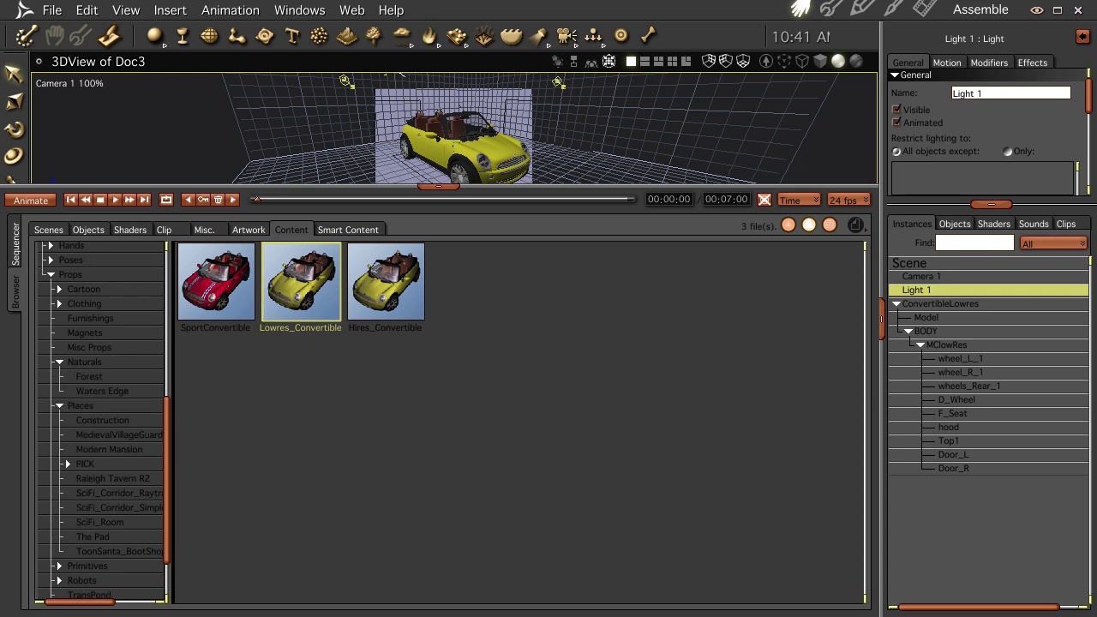
{"action": "left_click", "coordinate": [89, 377]}
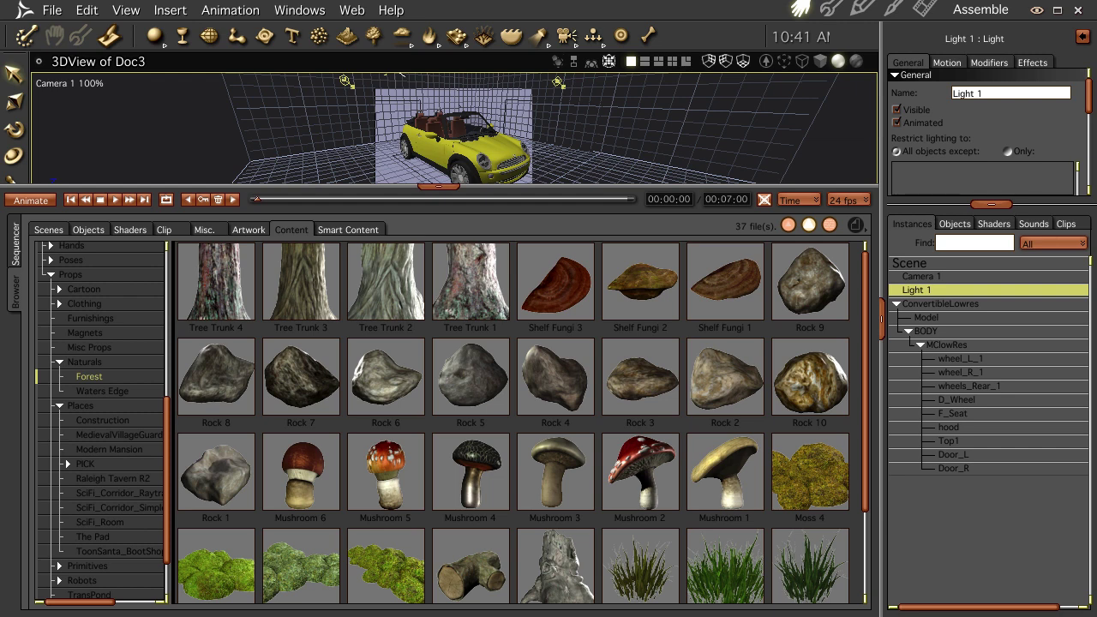
{"action": "scroll", "coordinate": [523, 422], "scroll_direction": "down", "scroll_amount": 2}
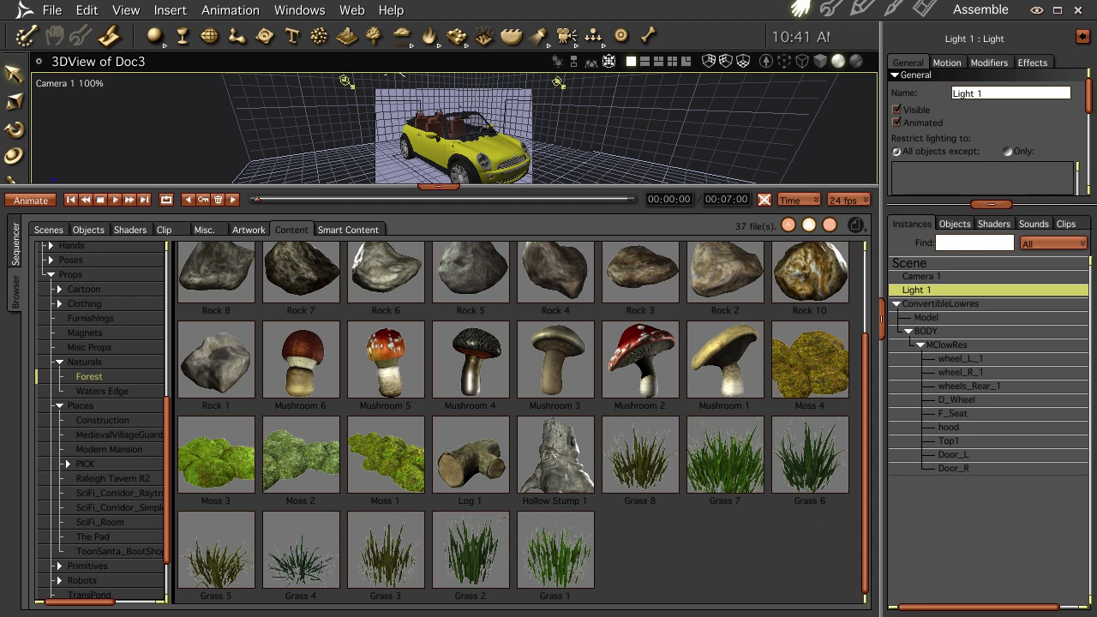
{"action": "left_click", "coordinate": [101, 421]}
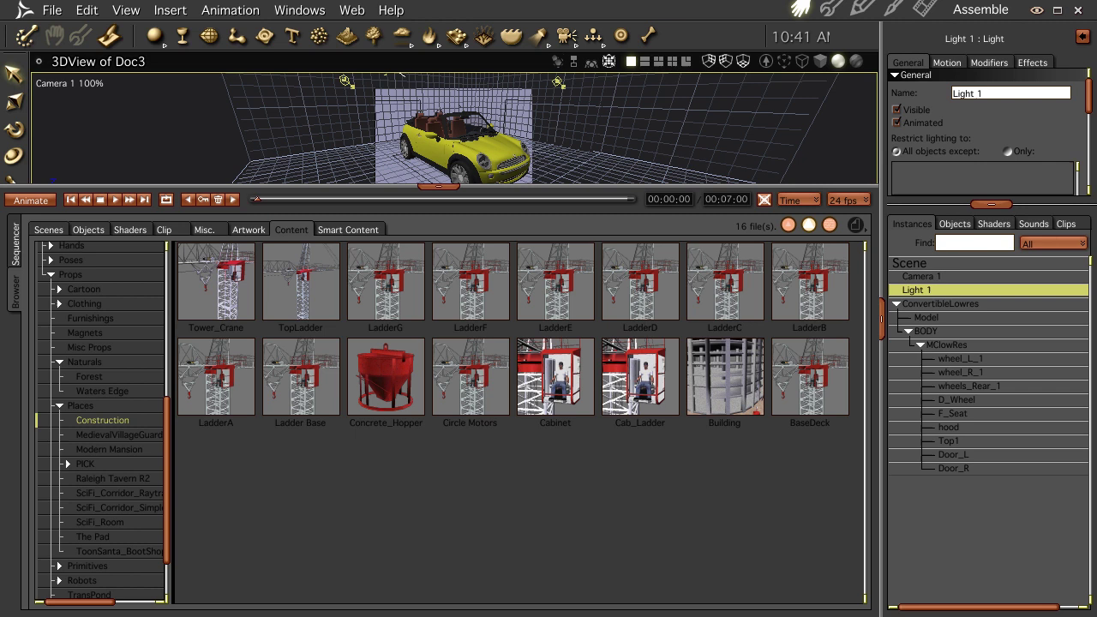
{"action": "left_click", "coordinate": [112, 479]}
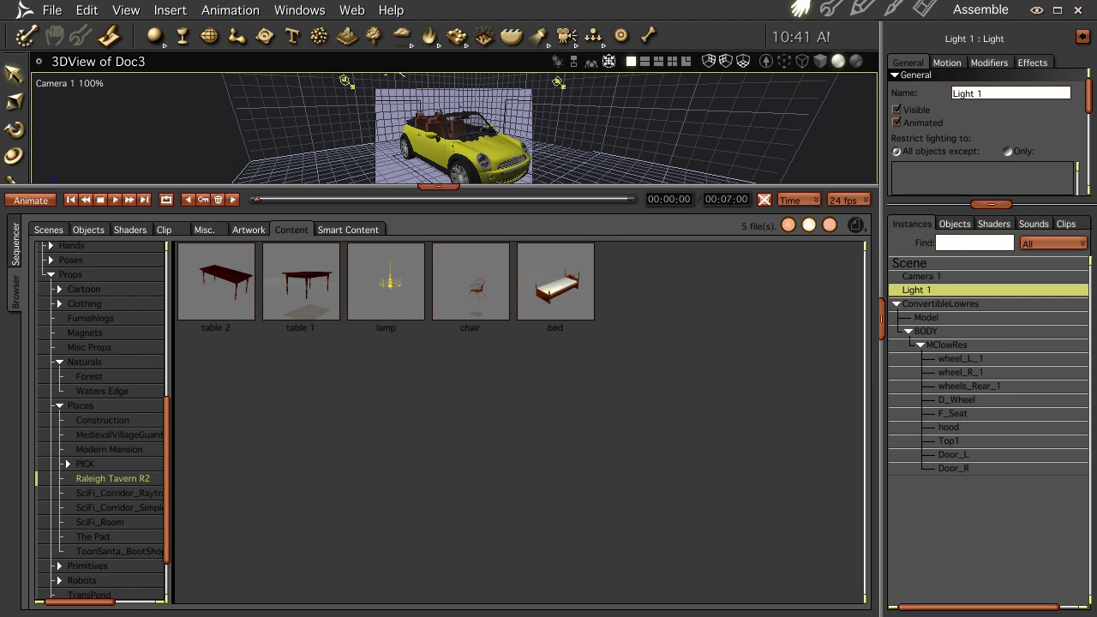
{"action": "left_click", "coordinate": [118, 494]}
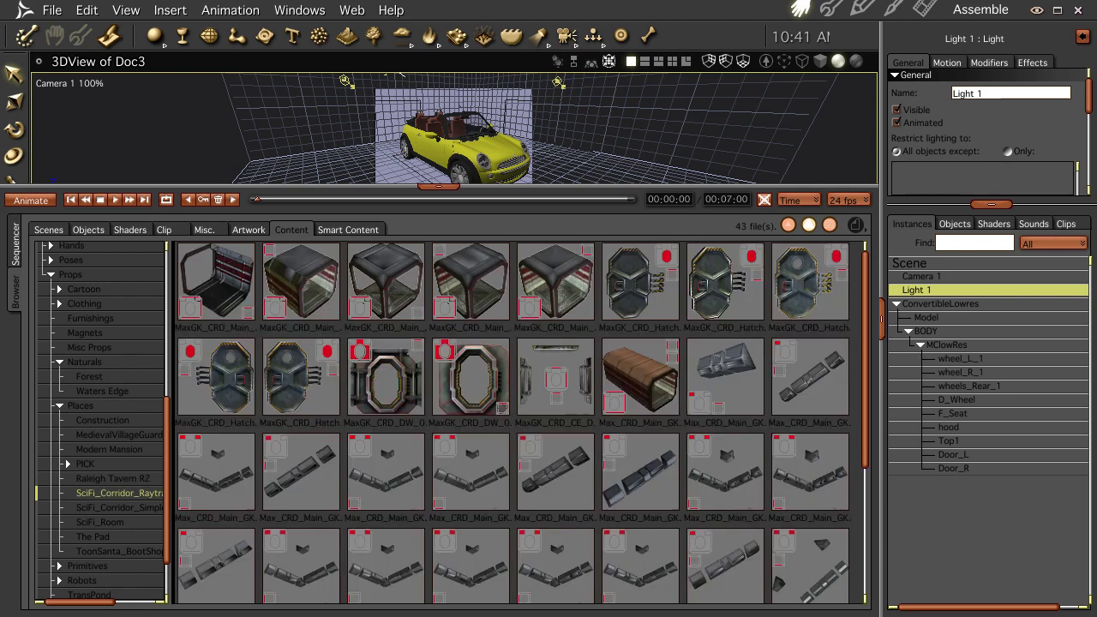
{"action": "left_click", "coordinate": [93, 537]}
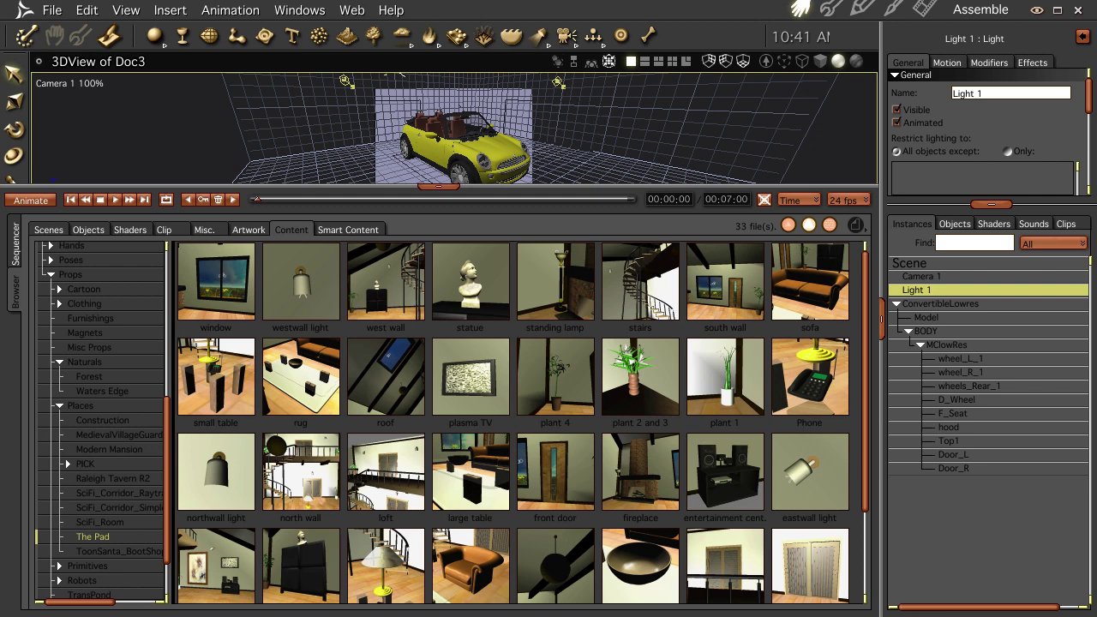
Browse the Main Body and Props folders of the Secret Agent Series figures, then collapse the content browser.
{"action": "scroll", "coordinate": [103, 420], "scroll_direction": "up", "scroll_amount": 10}
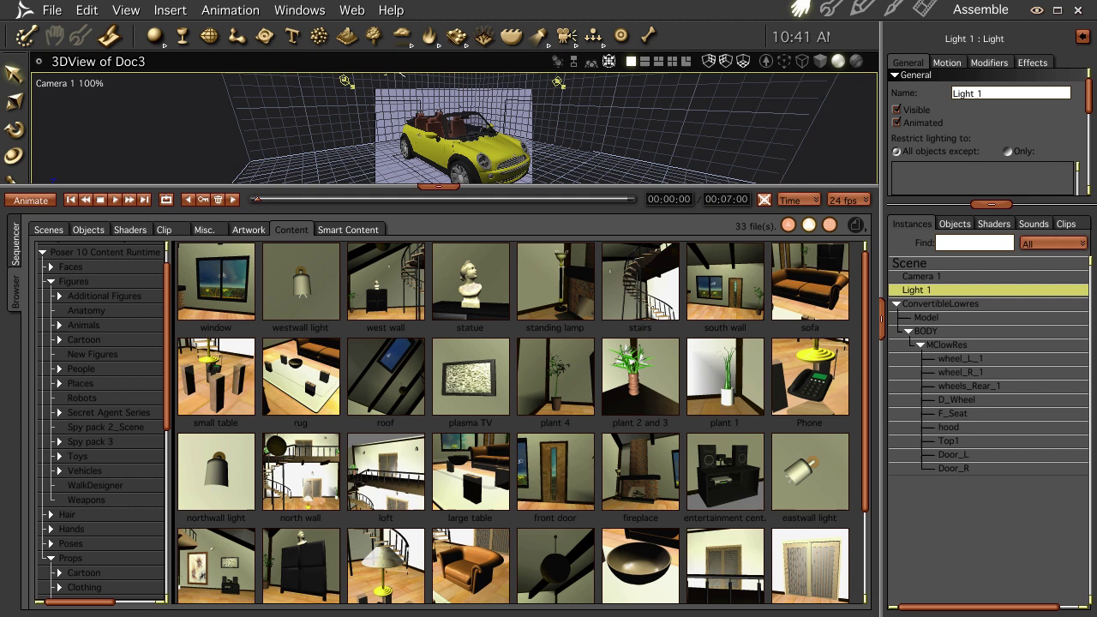
{"action": "left_click", "coordinate": [59, 413]}
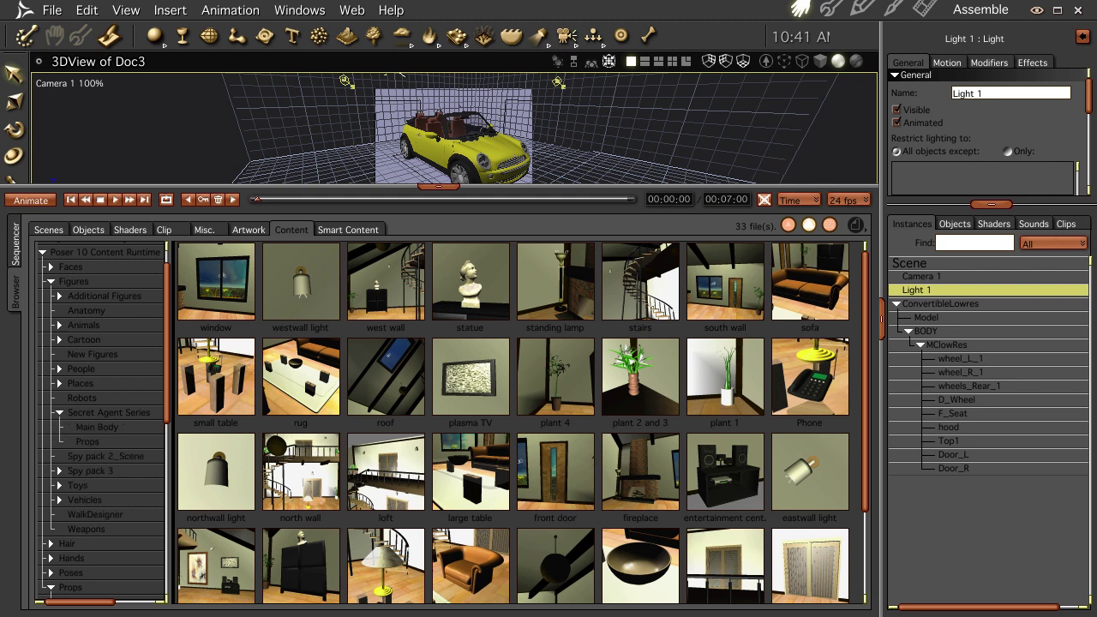
{"action": "left_click", "coordinate": [97, 427]}
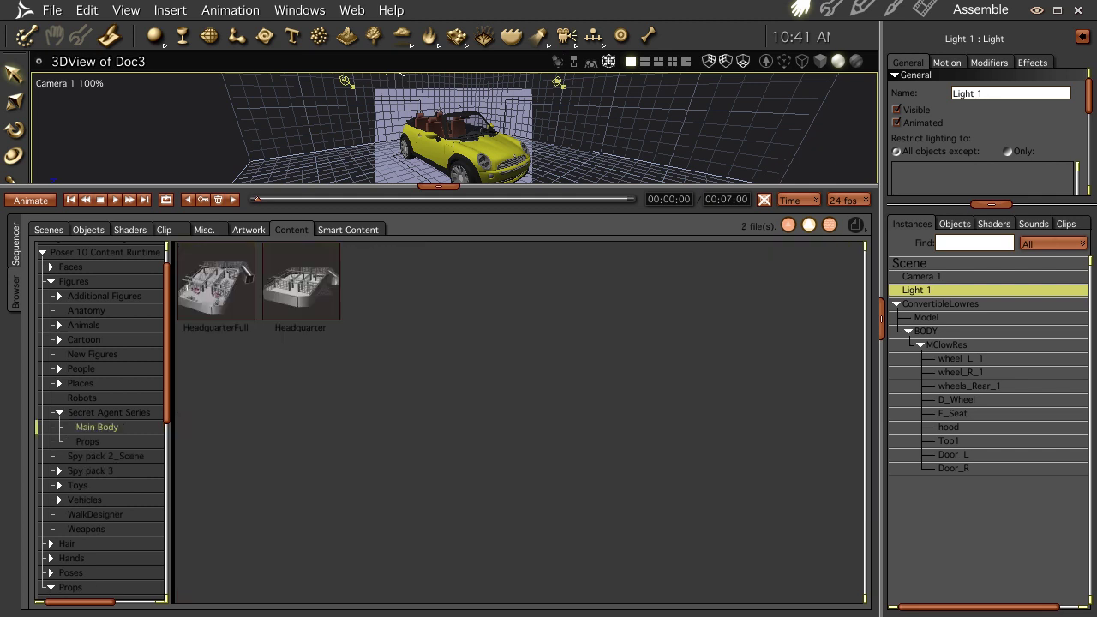
{"action": "left_click", "coordinate": [87, 442]}
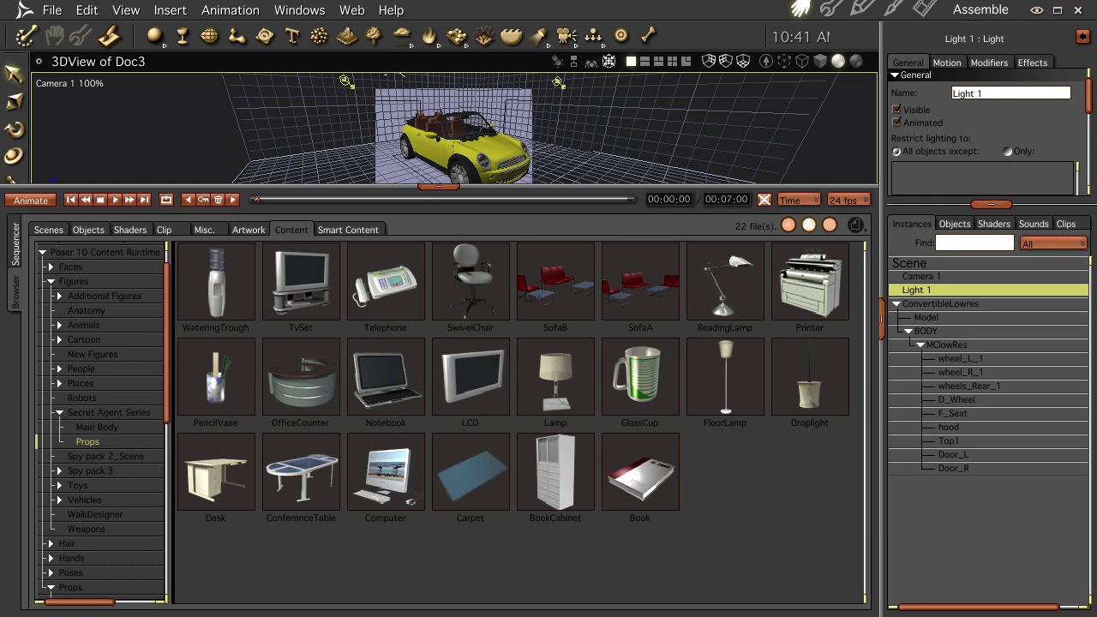
{"action": "left_click", "coordinate": [438, 186]}
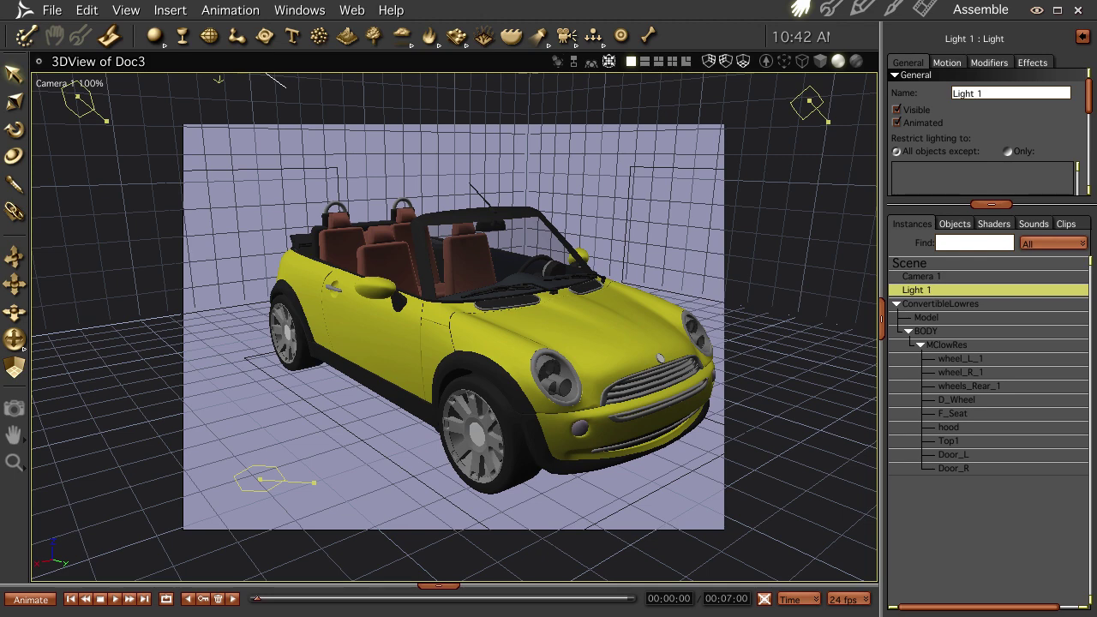
Examine the convertible from the side and the front, and select its BODY group in the hierarchy.
{"action": "middle_click_drag", "start_coordinate": [454, 327], "coordinate": [566, 264]}
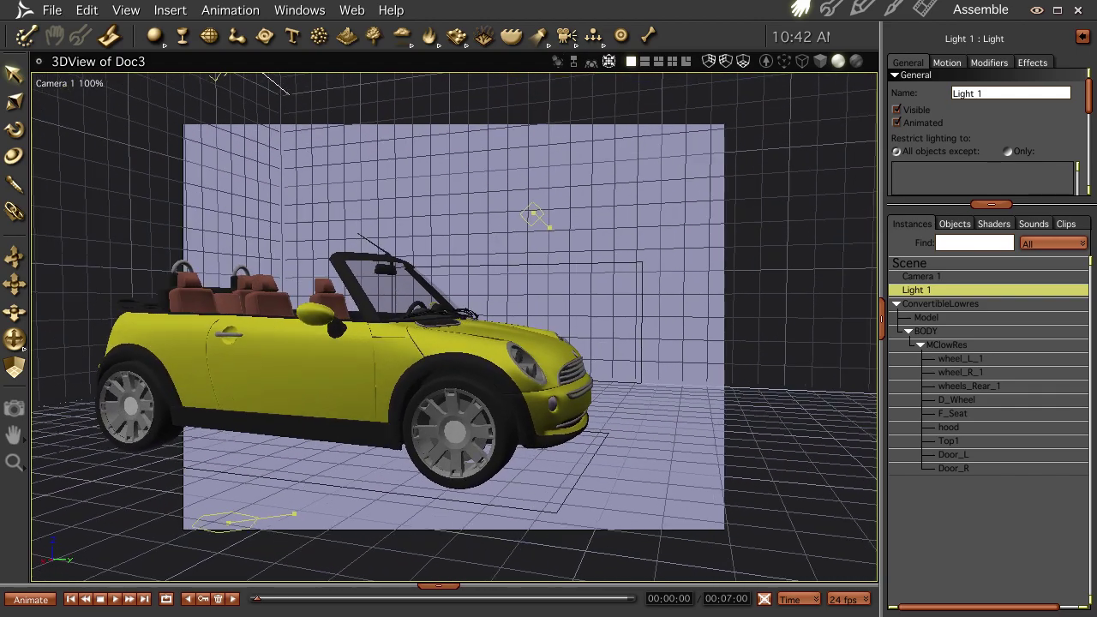
{"action": "left_click", "coordinate": [13, 284]}
{"action": "left_click_drag", "start_coordinate": [13, 284], "coordinate": [104, 269]}
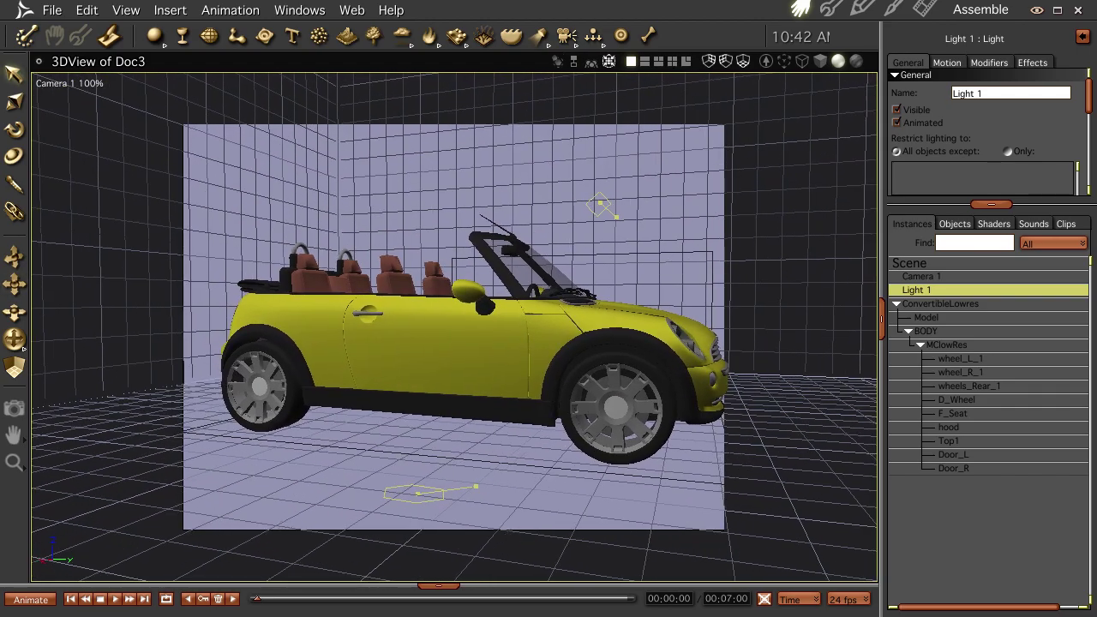
{"action": "middle_click_drag", "start_coordinate": [548, 308], "coordinate": [449, 322]}
{"action": "middle_click_drag", "start_coordinate": [548, 326], "coordinate": [405, 322]}
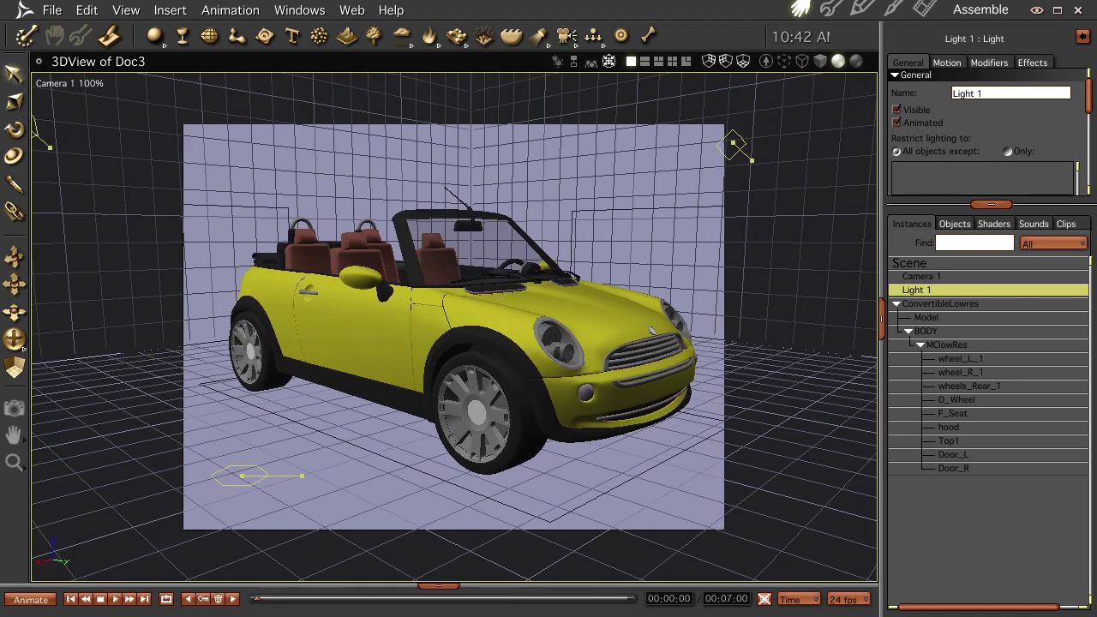
{"action": "left_click", "coordinate": [925, 331]}
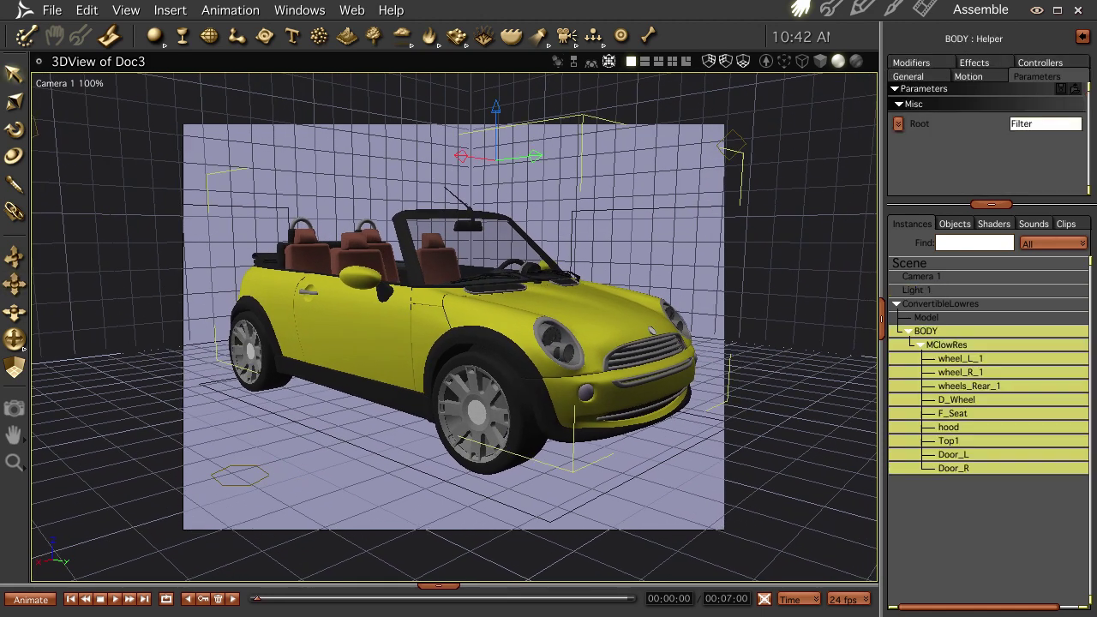
{"action": "middle_click_drag", "start_coordinate": [513, 308], "coordinate": [480, 371]}
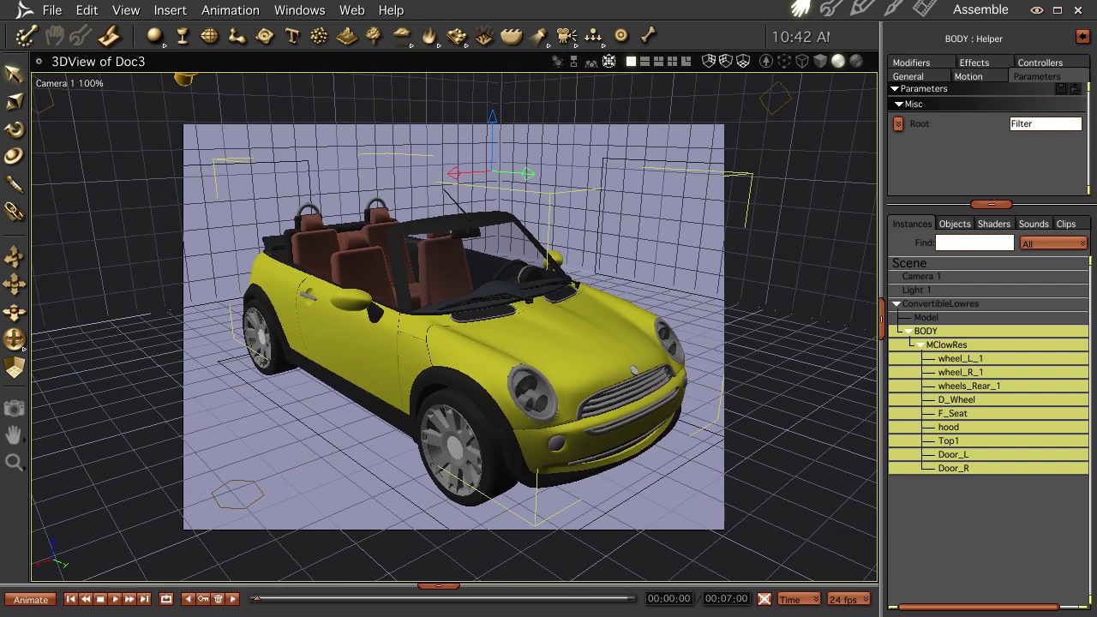